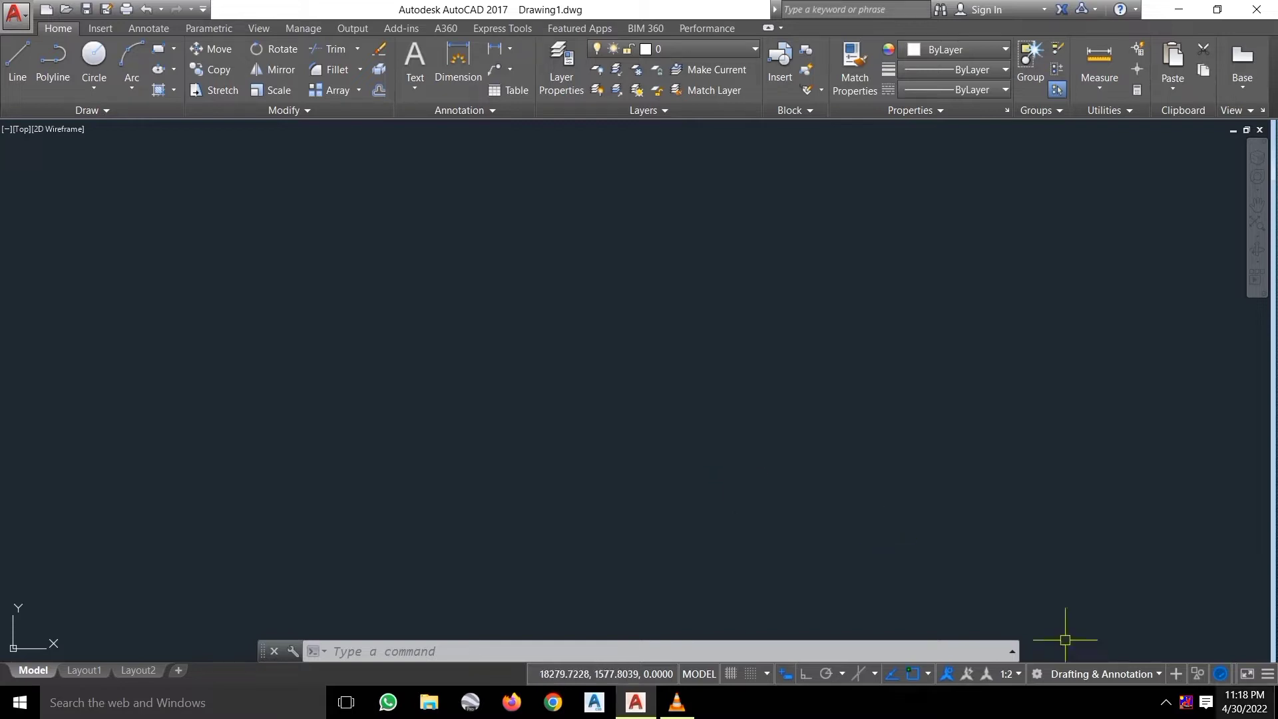
Check the workspace list without changing it, then turn on the grid and zoom to view it.
{"action": "left_click", "coordinate": [1132, 673]}
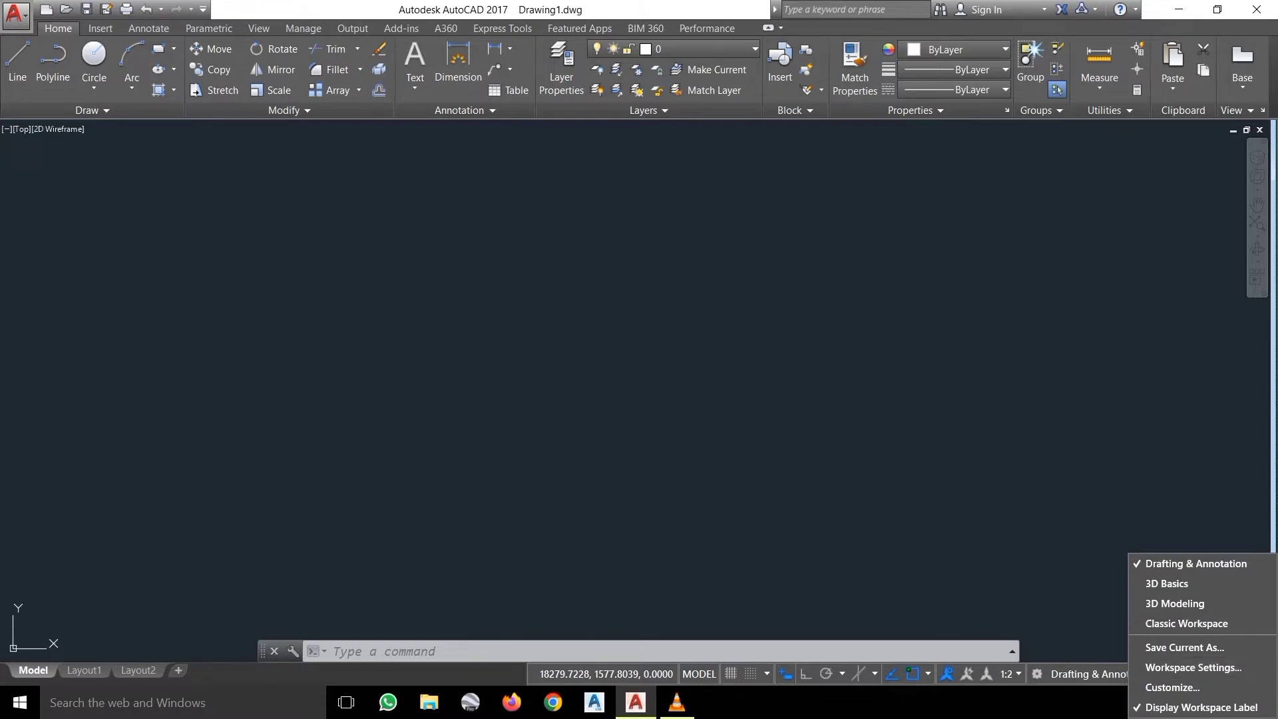
{"action": "key", "text": "Escape"}
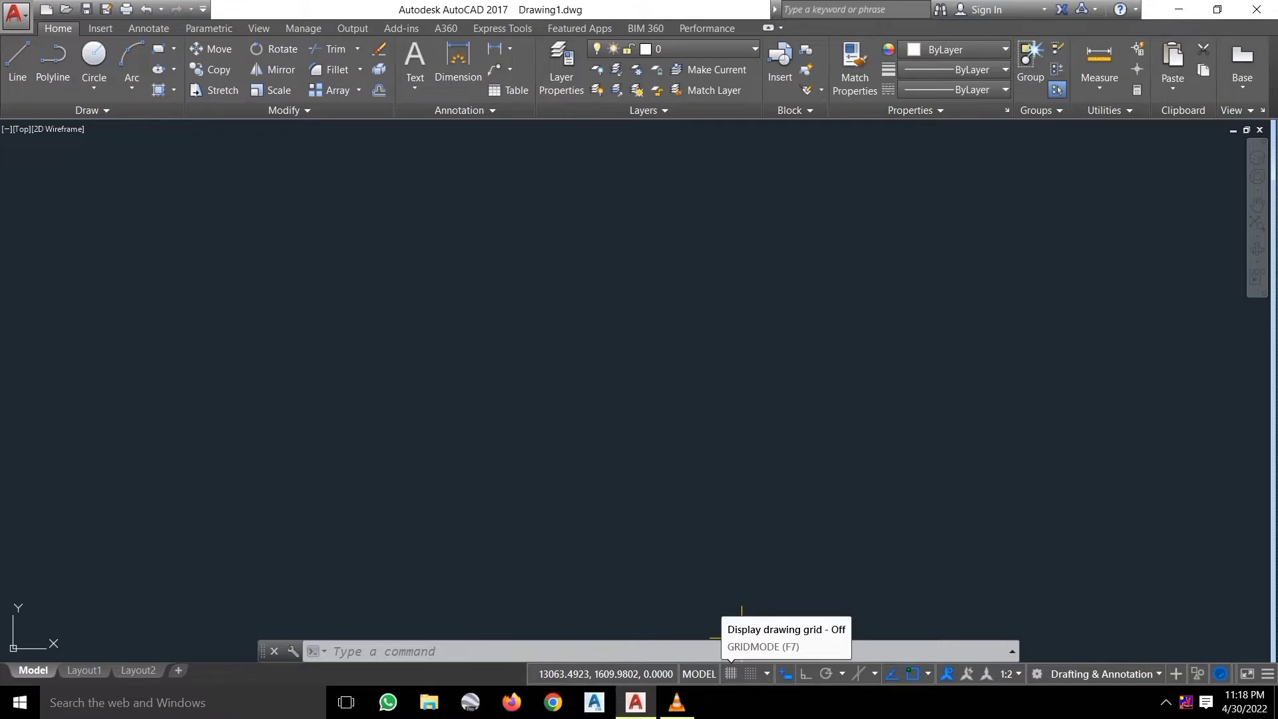
{"action": "left_click", "coordinate": [730, 674]}
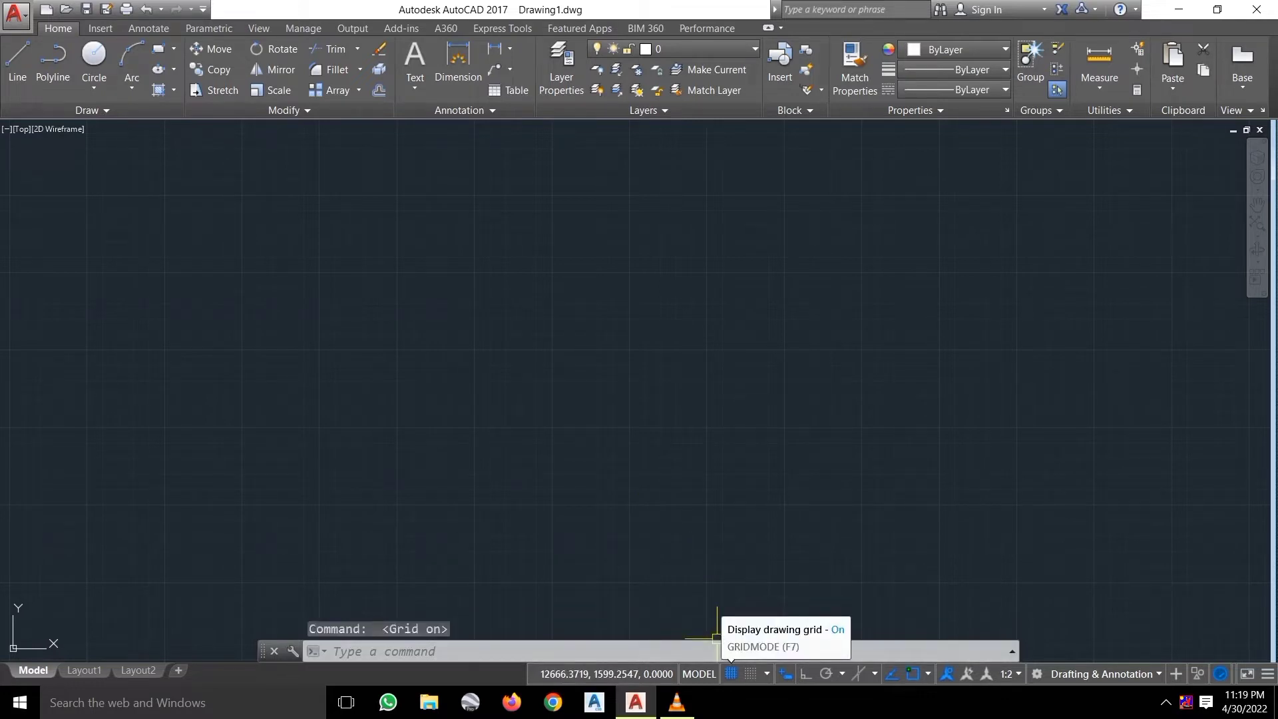
{"action": "scroll", "coordinate": [570, 400], "scroll_direction": "down", "scroll_amount": 6}
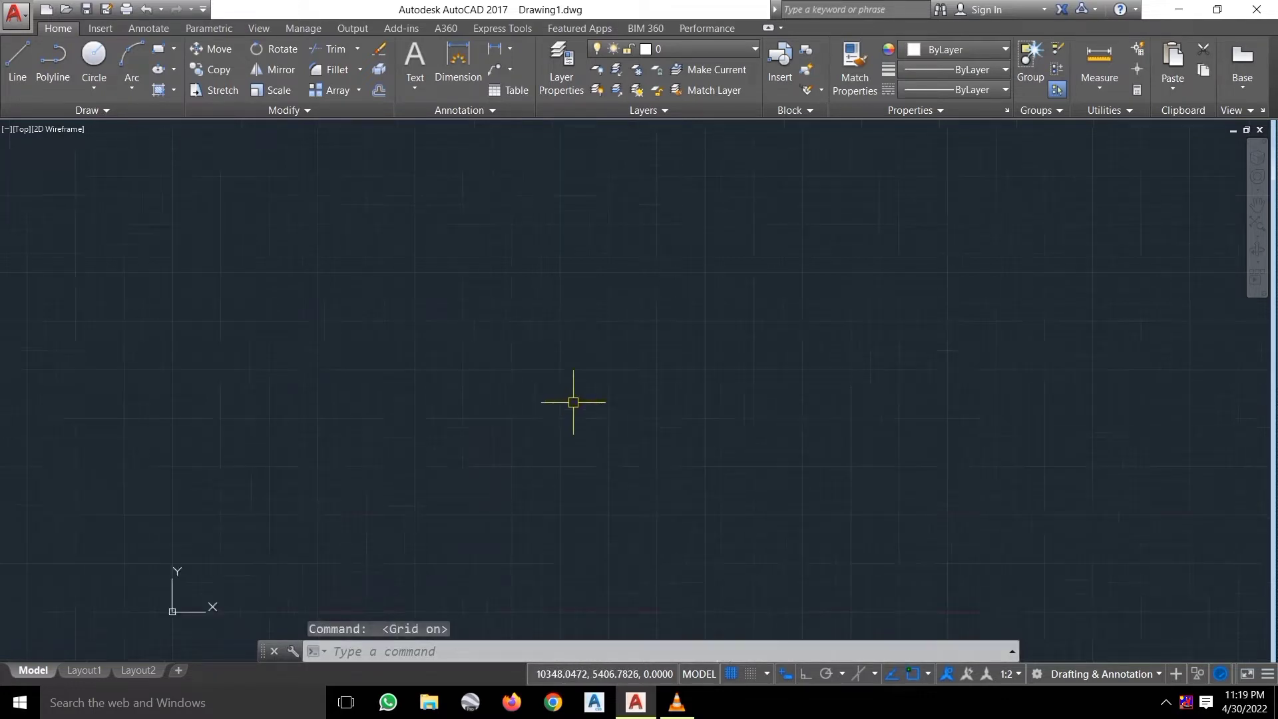
{"action": "scroll", "coordinate": [573, 402], "scroll_direction": "up", "scroll_amount": 4}
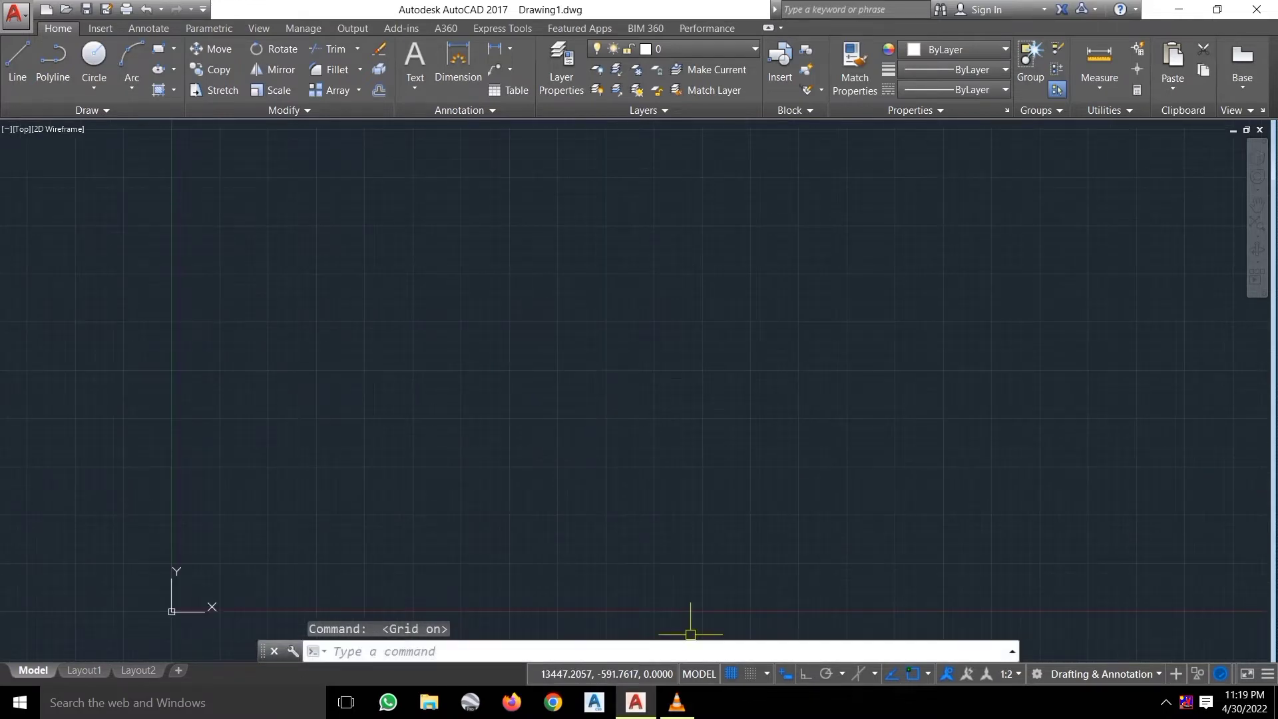
{"action": "scroll", "coordinate": [640, 480], "scroll_direction": "up", "scroll_amount": 1}
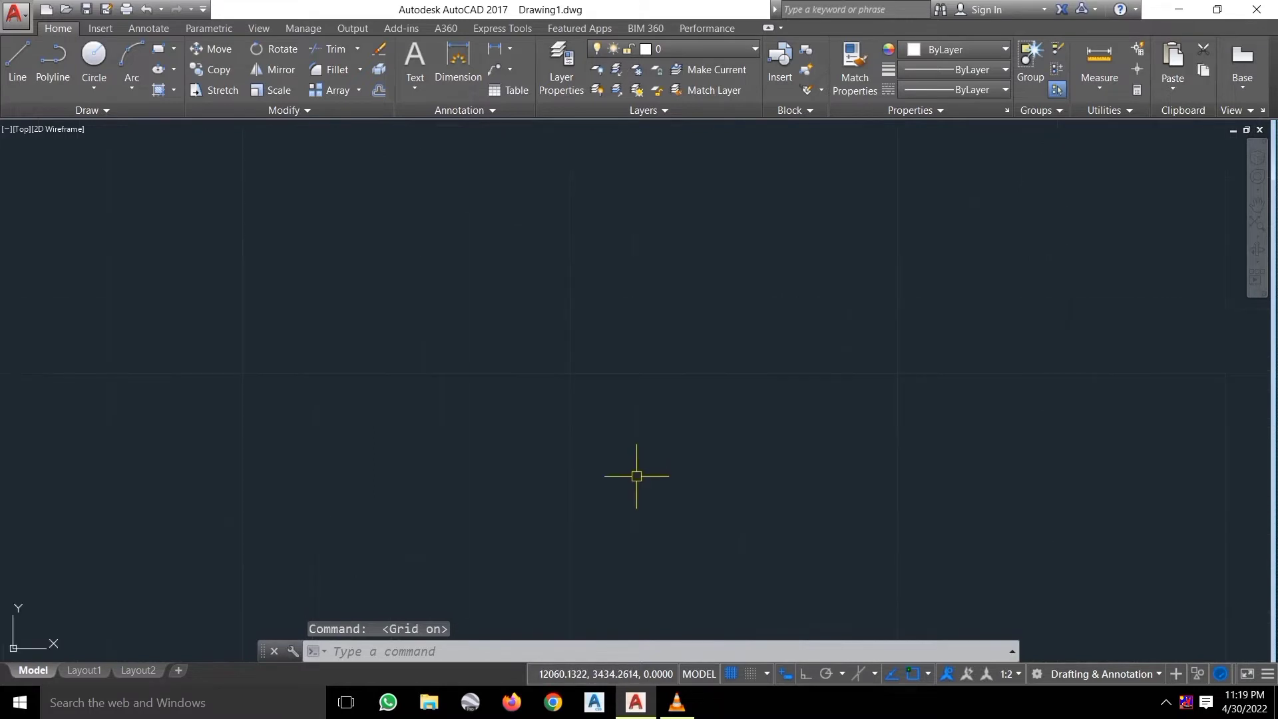
Toggle the grid off and back on with F7, then open grid settings showing 10 × 10 spacing.
{"action": "key", "text": "F7"}
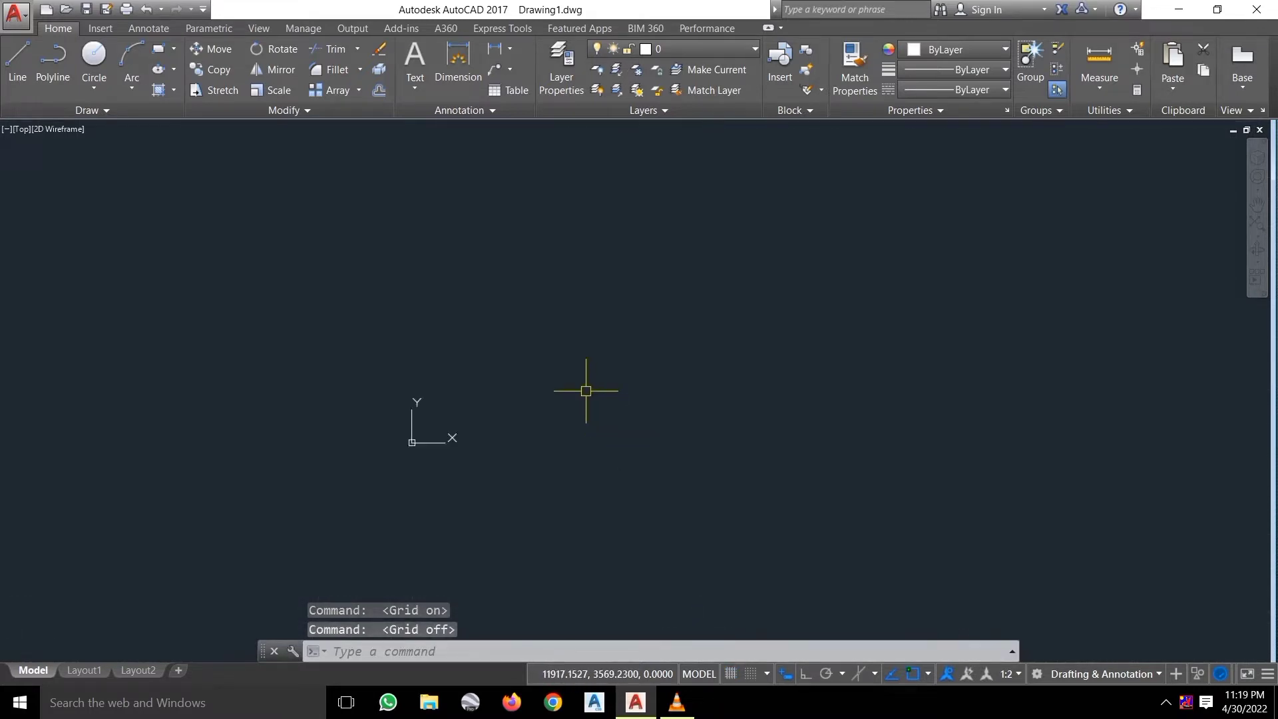
{"action": "scroll", "coordinate": [632, 385], "scroll_direction": "up", "scroll_amount": 5}
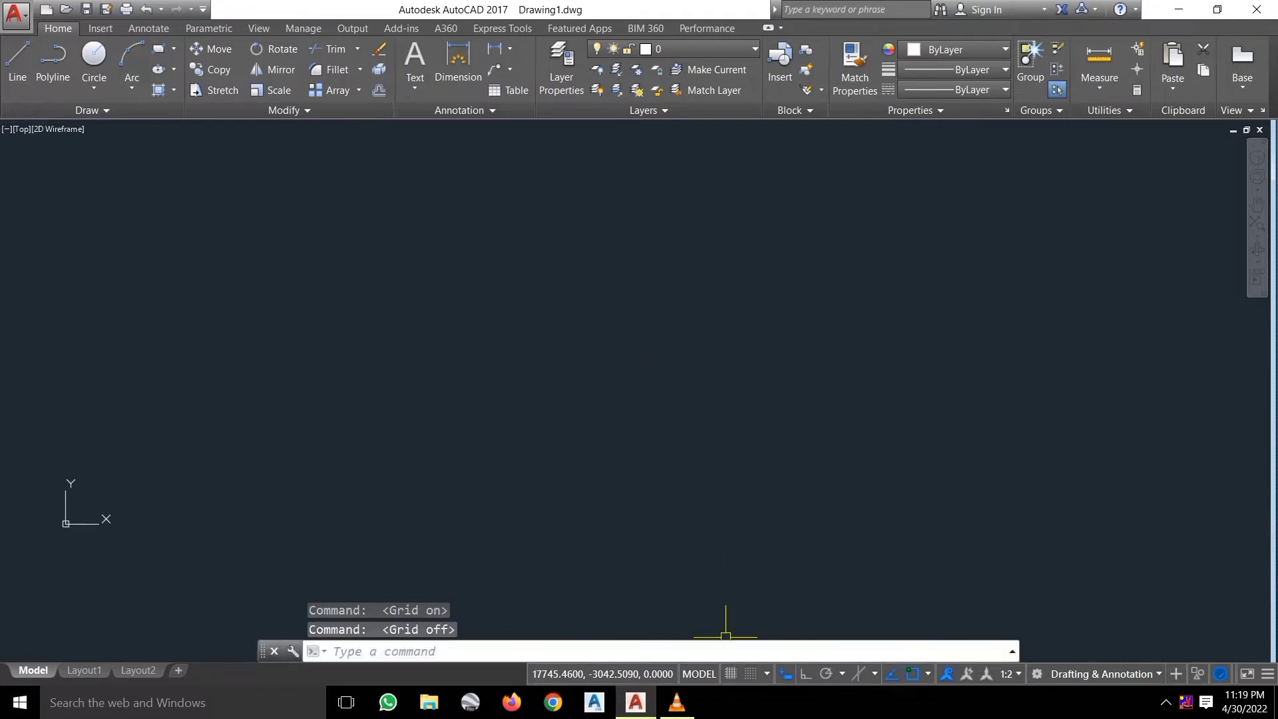
{"action": "key", "text": "F7"}
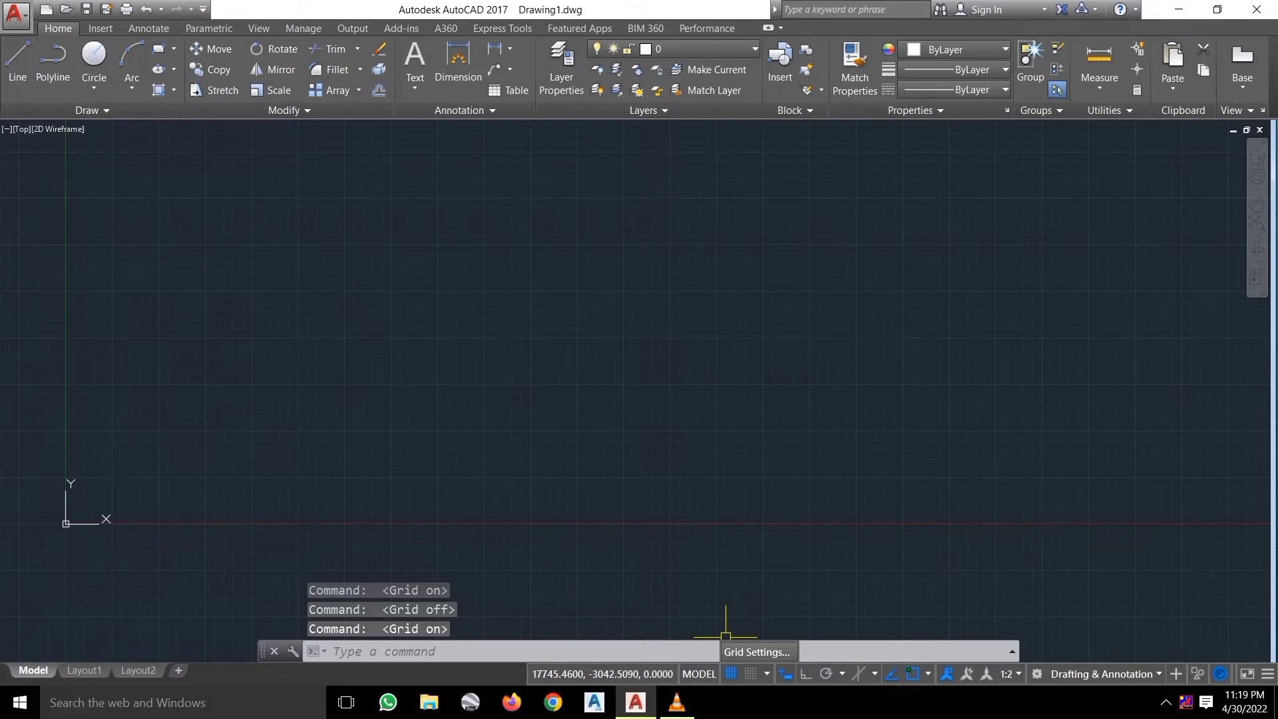
{"action": "left_click", "coordinate": [755, 651]}
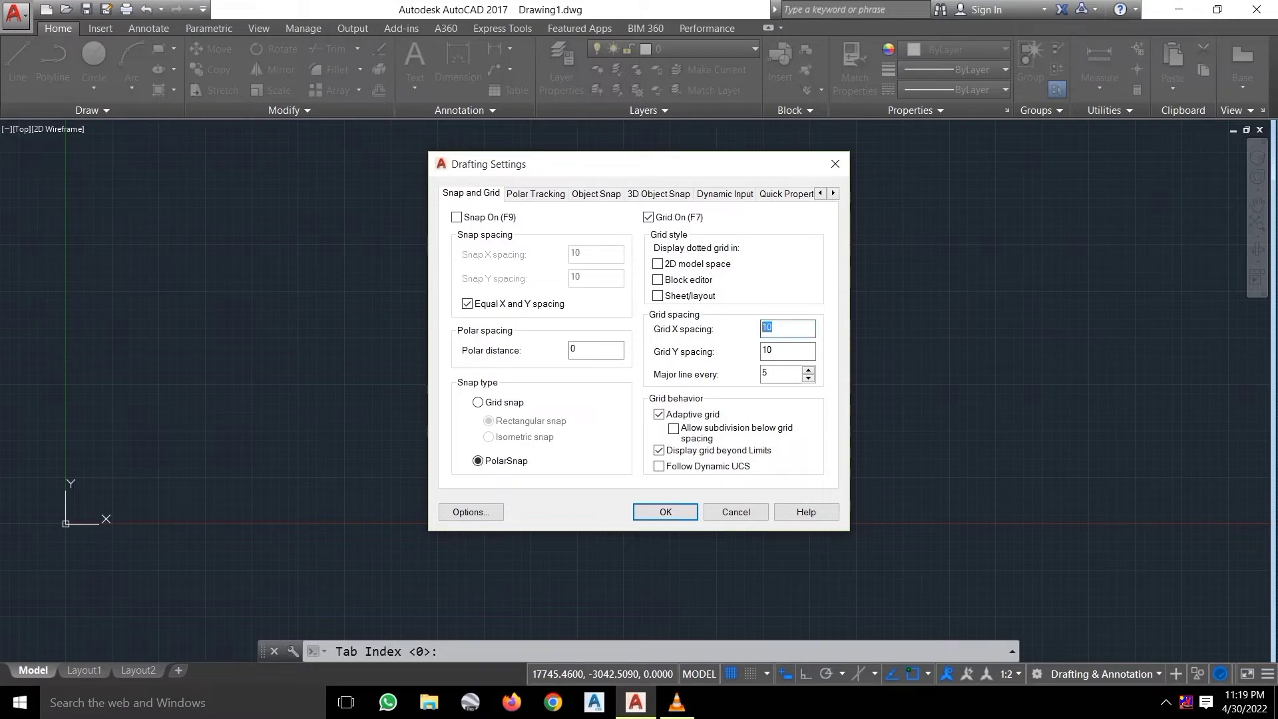
{"action": "left_click", "coordinate": [787, 350]}
{"action": "left_click", "coordinate": [765, 372]}
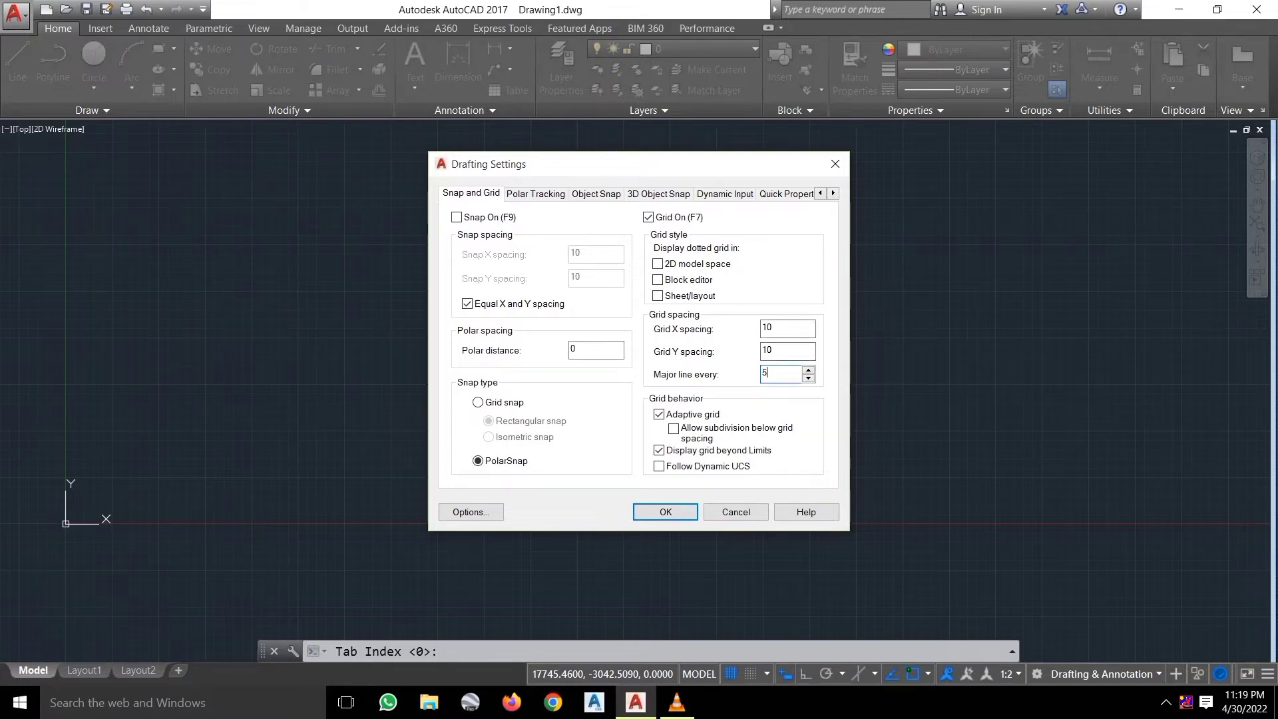
{"action": "key", "text": "shift+Tab"}
{"action": "key", "text": "shift+Tab"}
{"action": "key", "text": "Tab"}
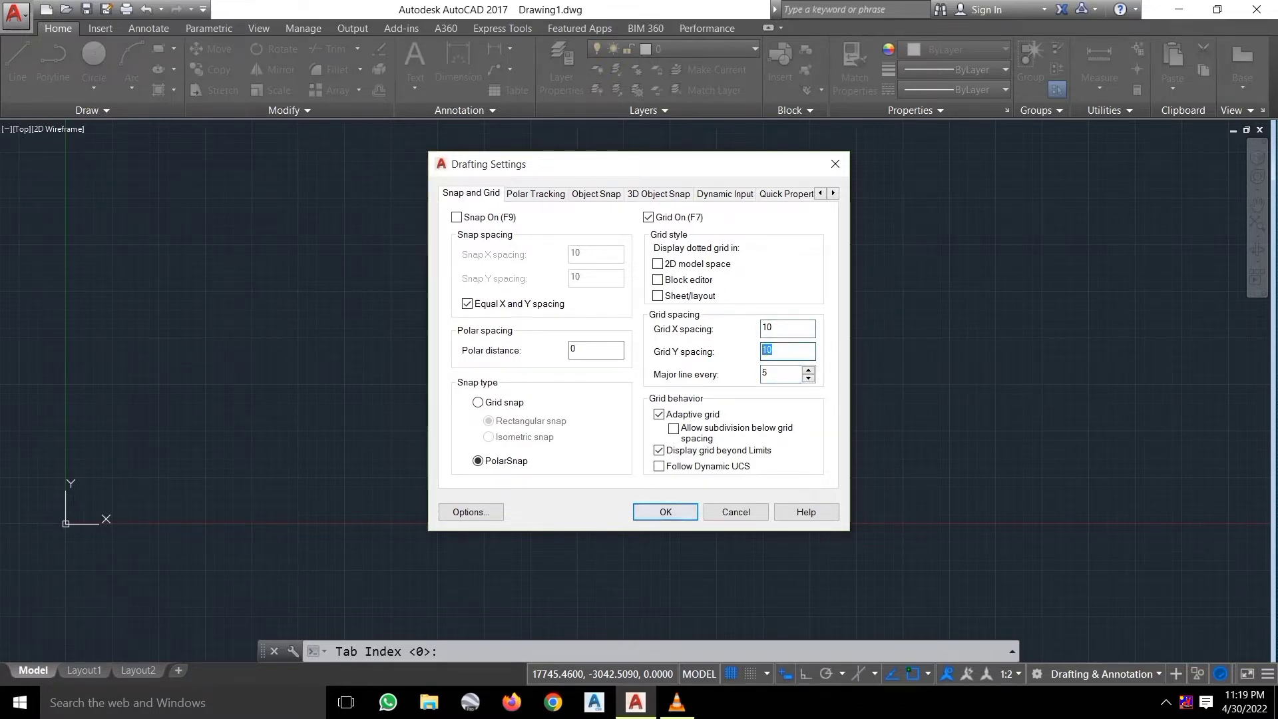
{"action": "key", "text": "Return"}
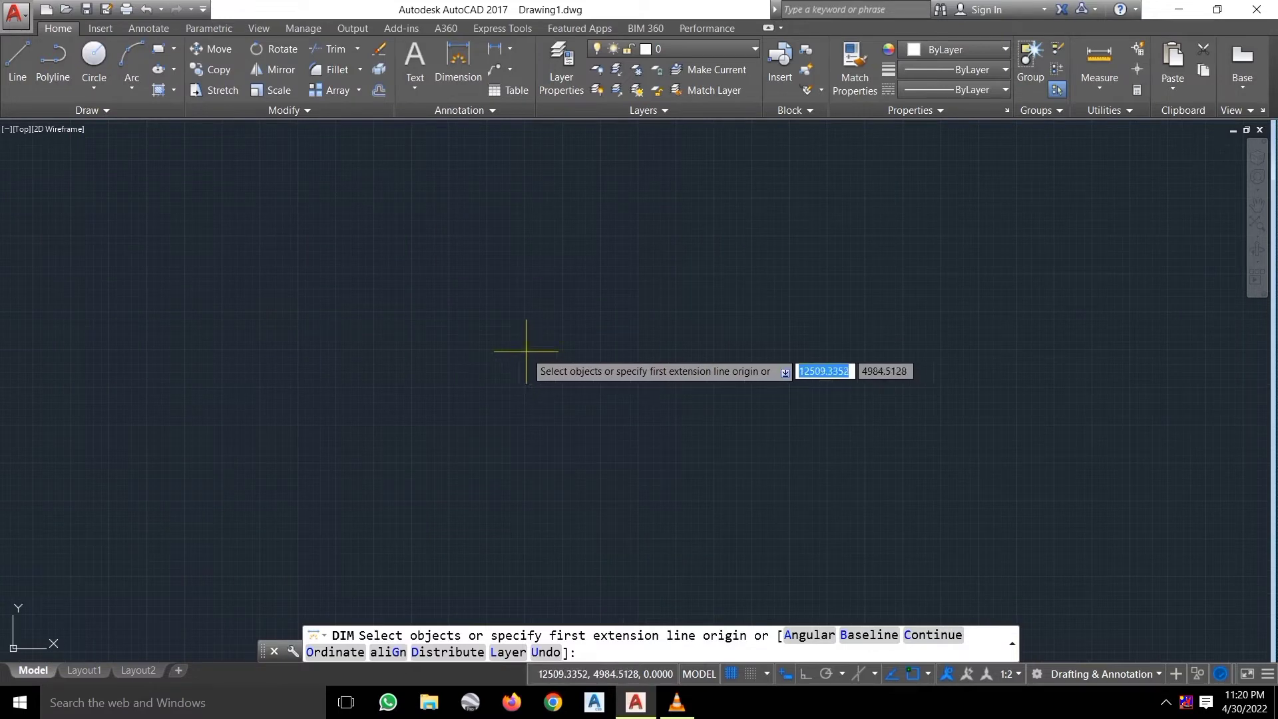
Start the Line command with Snap Mode on and set to Grid Snap.
{"action": "left_click", "coordinate": [17, 60]}
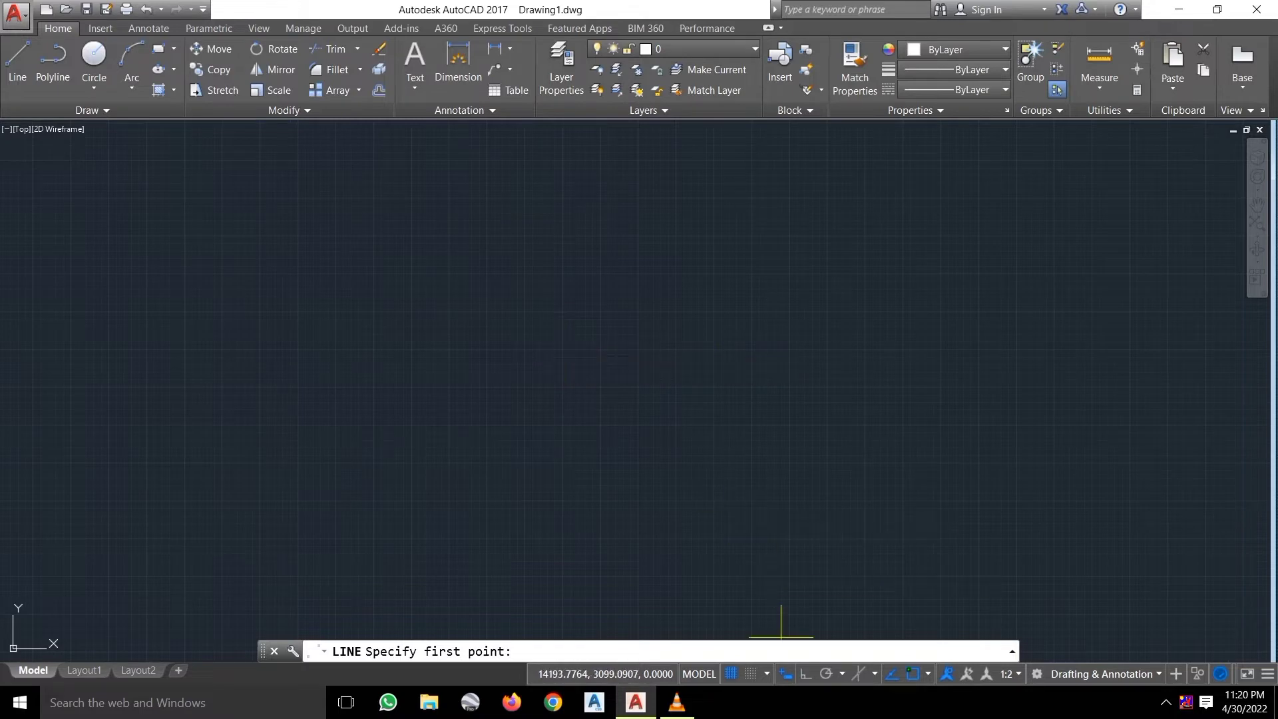
{"action": "left_click", "coordinate": [749, 673]}
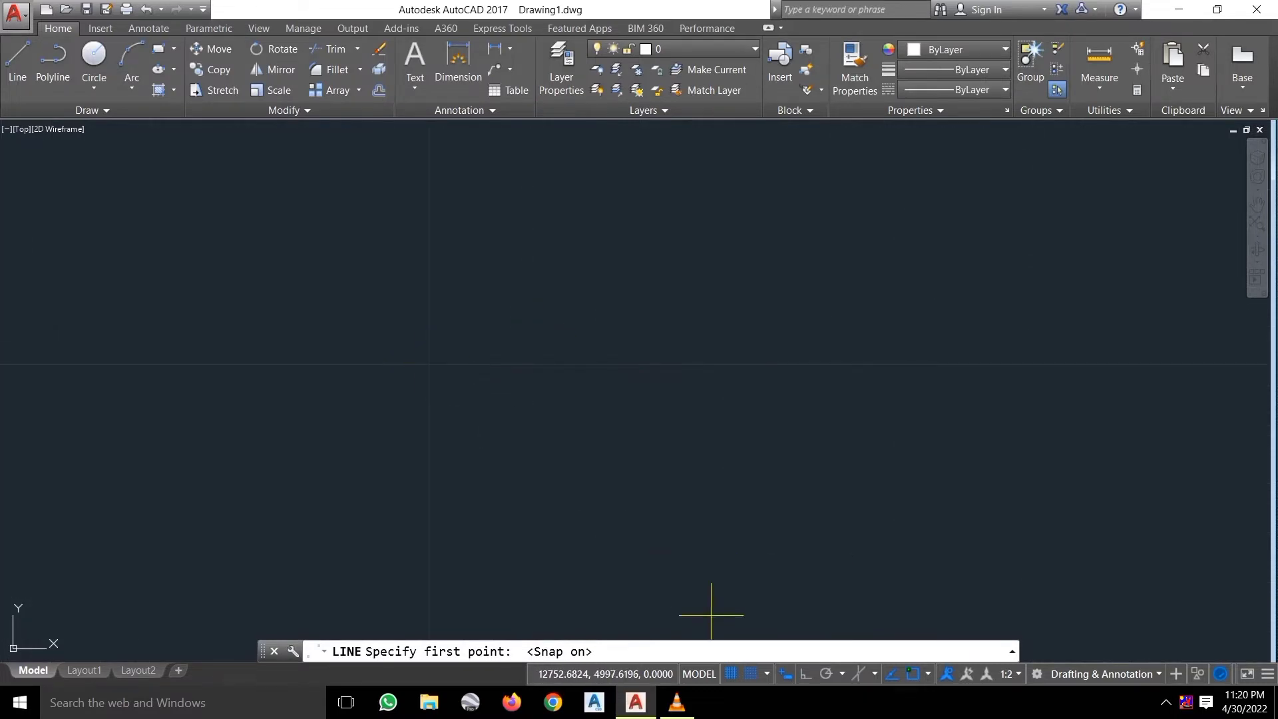
{"action": "left_click", "coordinate": [767, 673]}
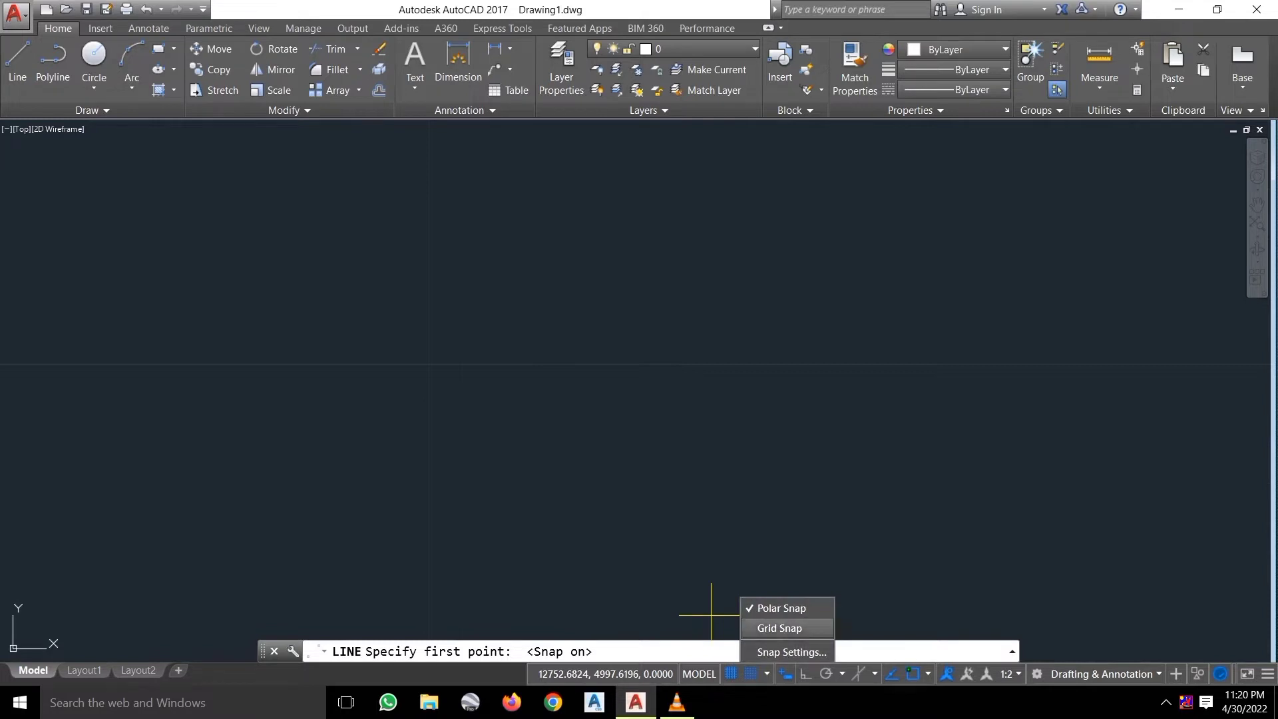
{"action": "left_click", "coordinate": [779, 627]}
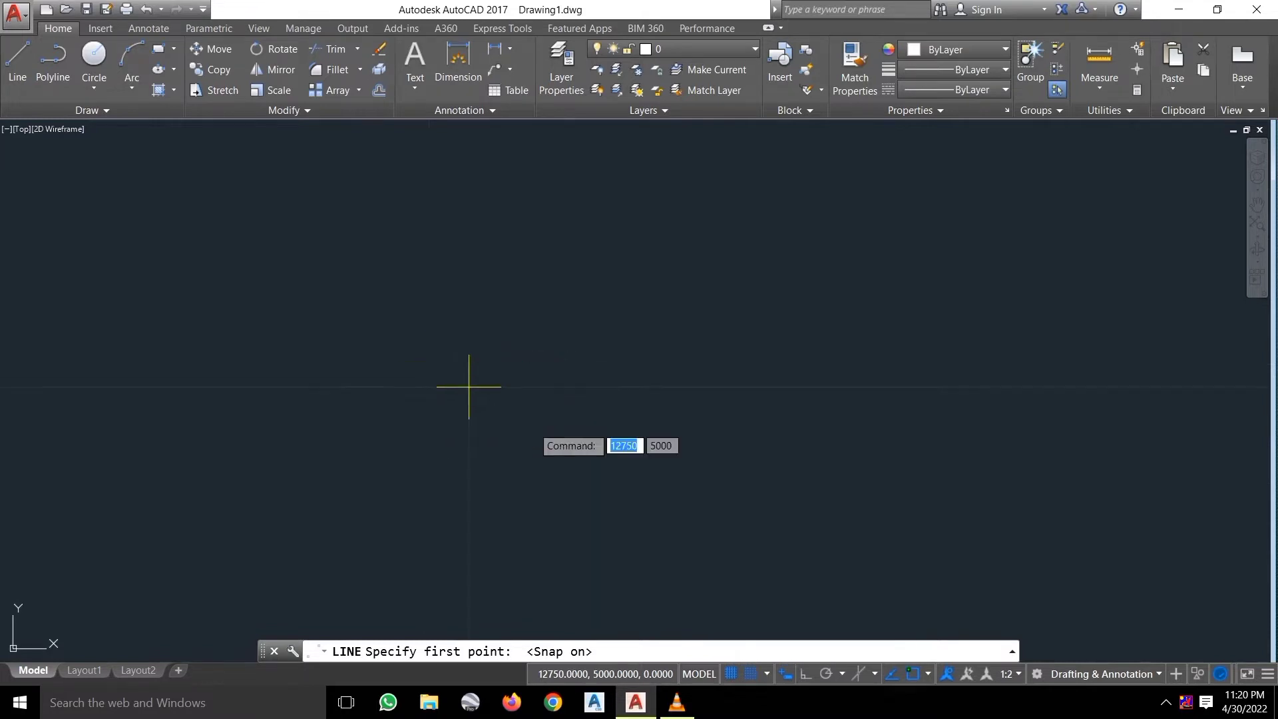
Draw a horizontal line between two snapped grid points.
{"action": "left_click", "coordinate": [664, 418]}
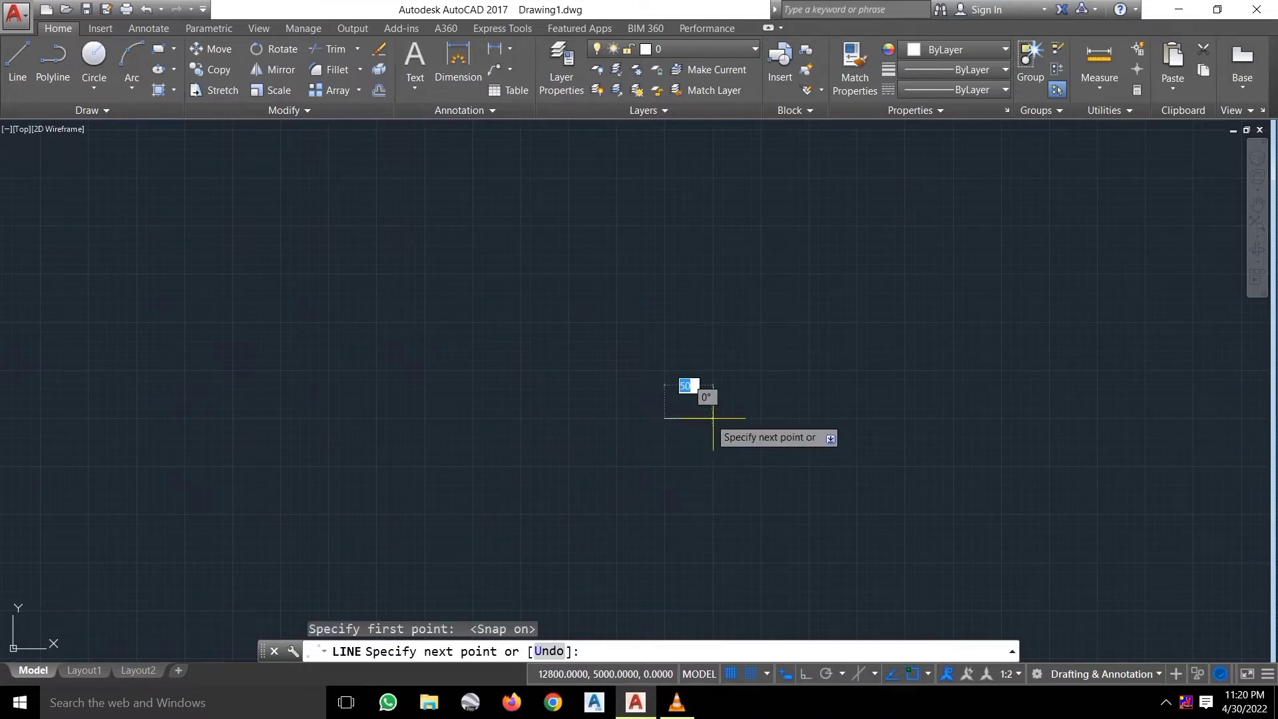
{"action": "left_click", "coordinate": [713, 418]}
{"action": "key", "text": "Escape"}
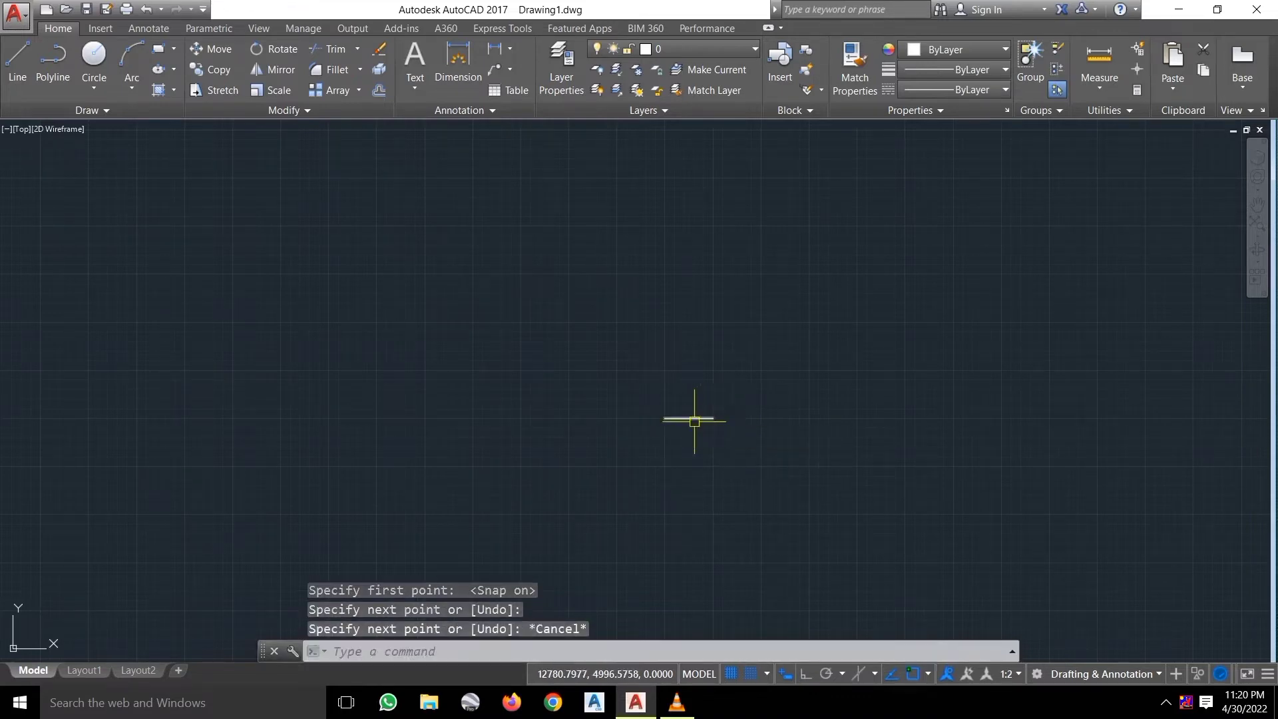
{"action": "scroll", "coordinate": [694, 421], "scroll_direction": "up", "scroll_amount": 5}
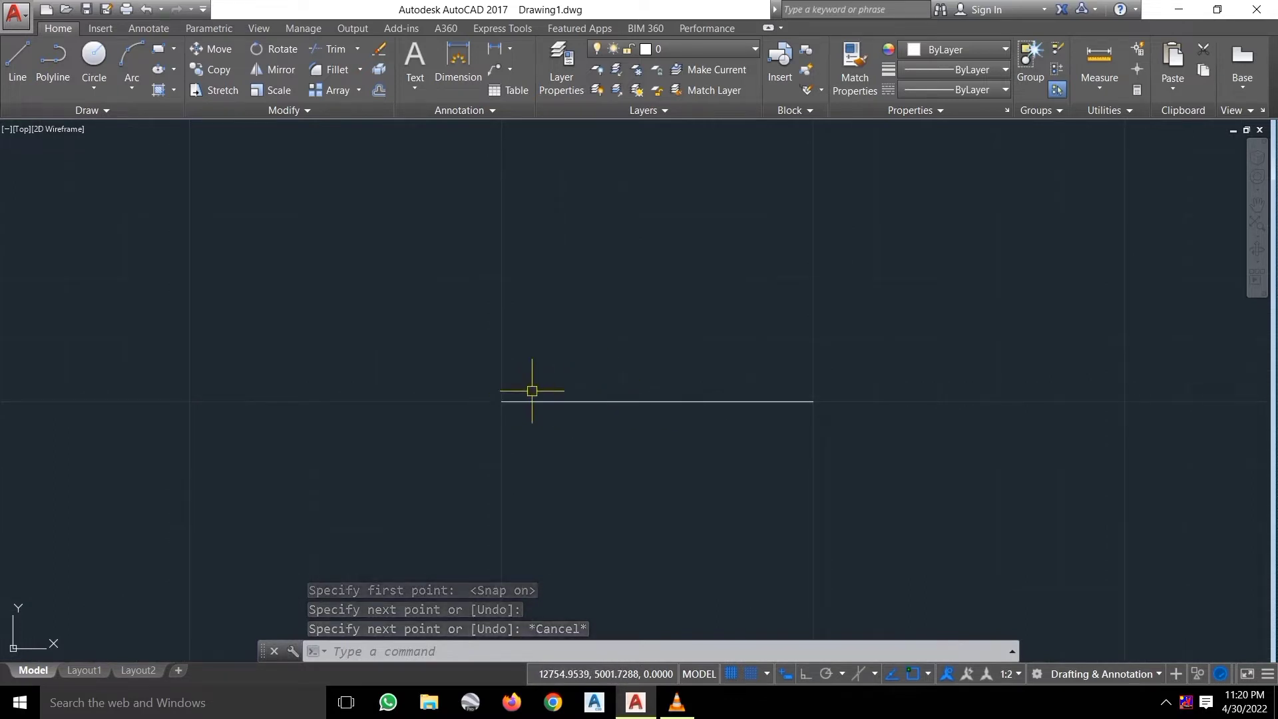
{"action": "left_click", "coordinate": [588, 390]}
{"action": "left_click", "coordinate": [686, 391]}
{"action": "left_click", "coordinate": [727, 386]}
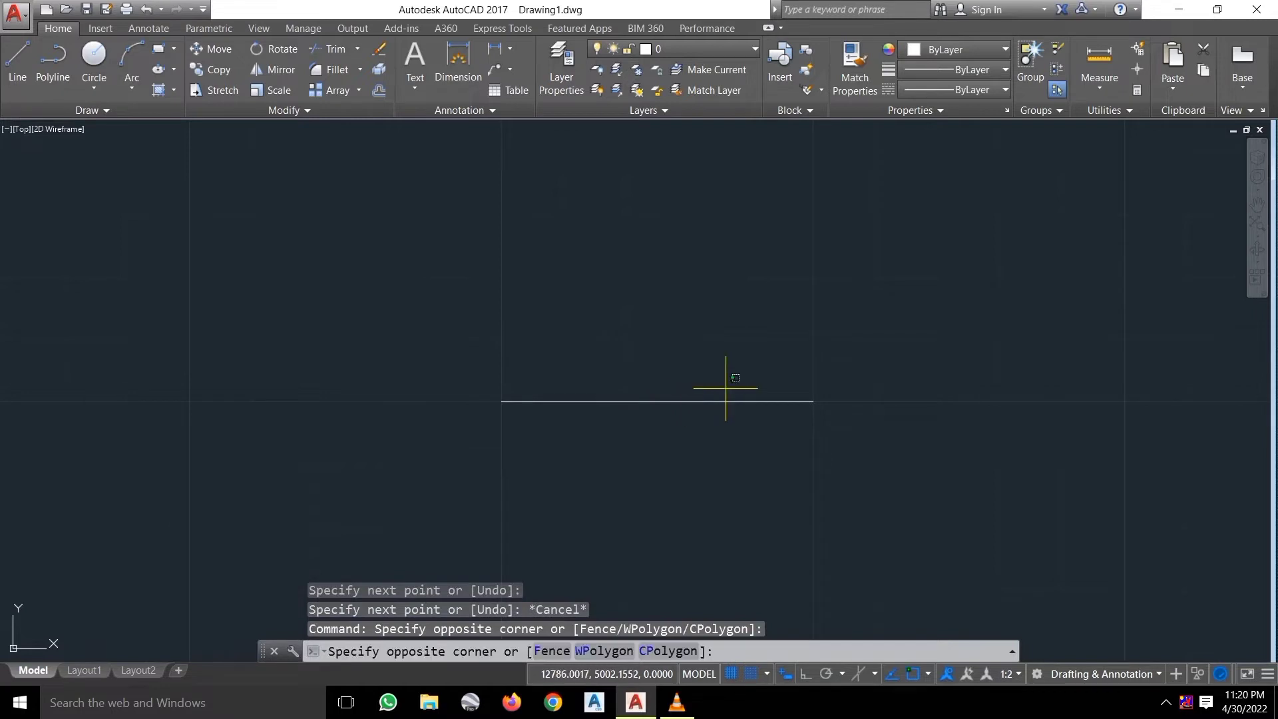
{"action": "left_click", "coordinate": [769, 382]}
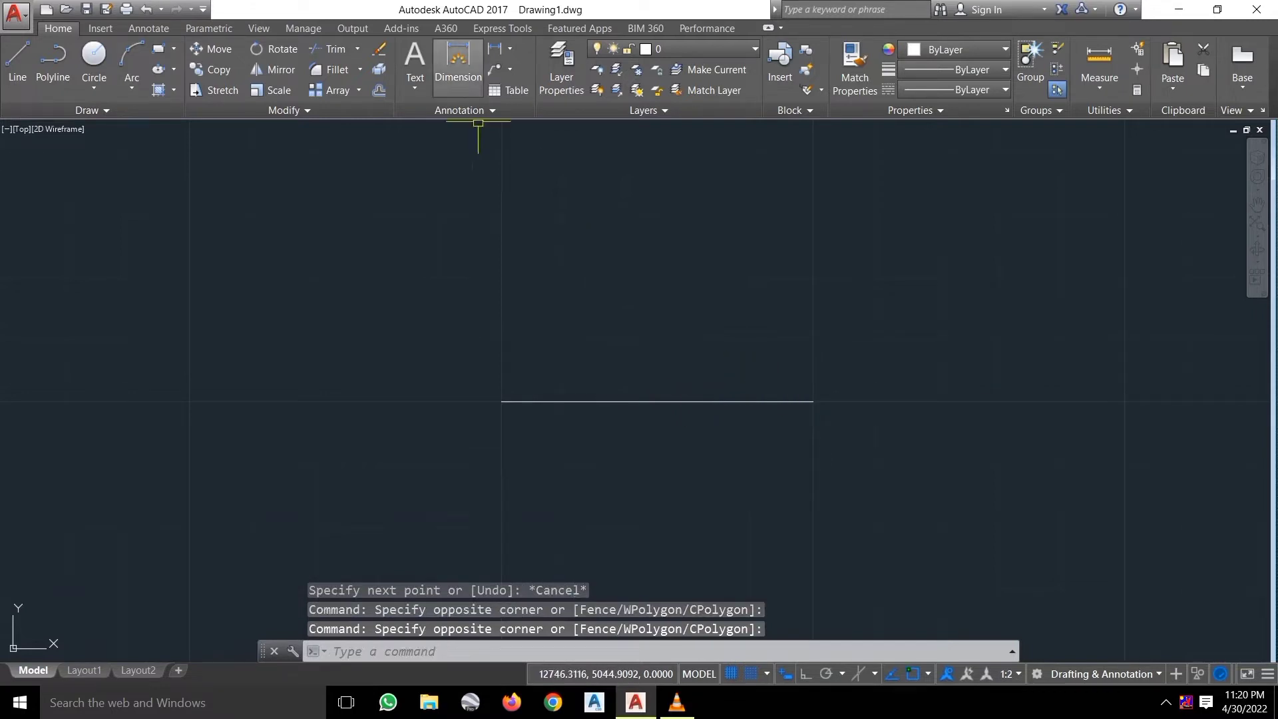
Add a linear dimension reading 50 above the line's two endpoints.
{"action": "left_click", "coordinate": [457, 64]}
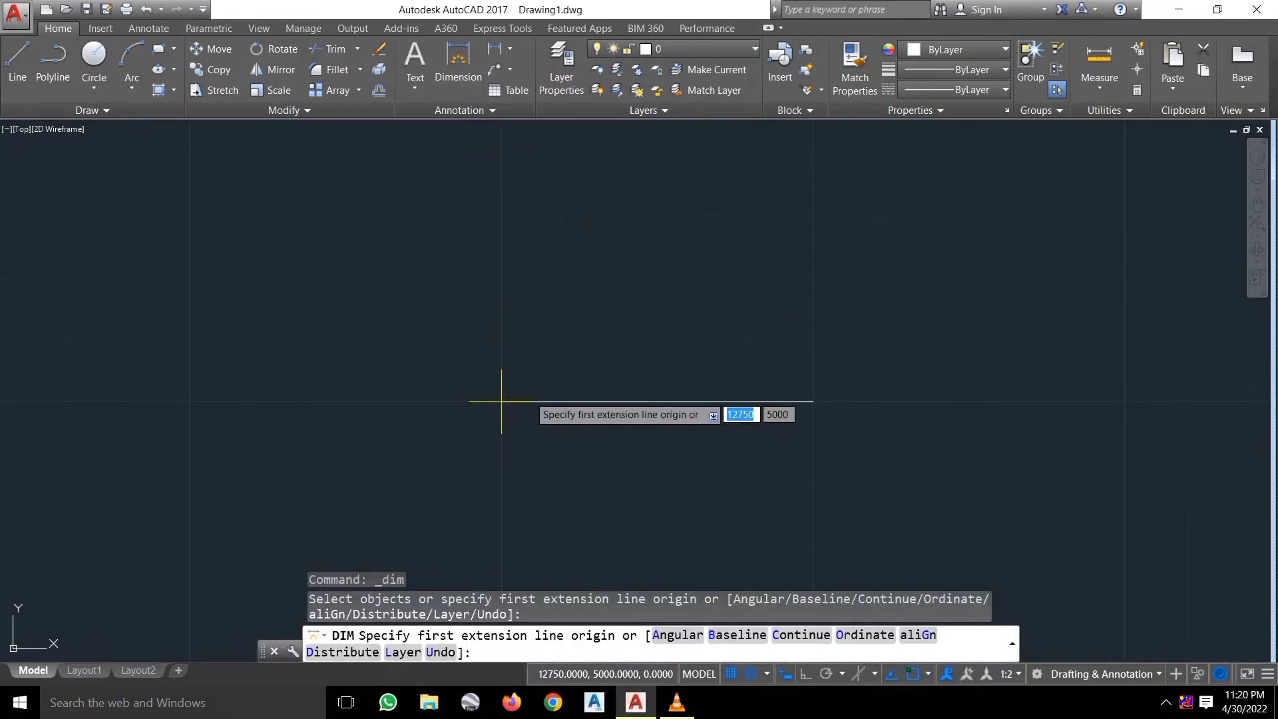
{"action": "left_click", "coordinate": [501, 401]}
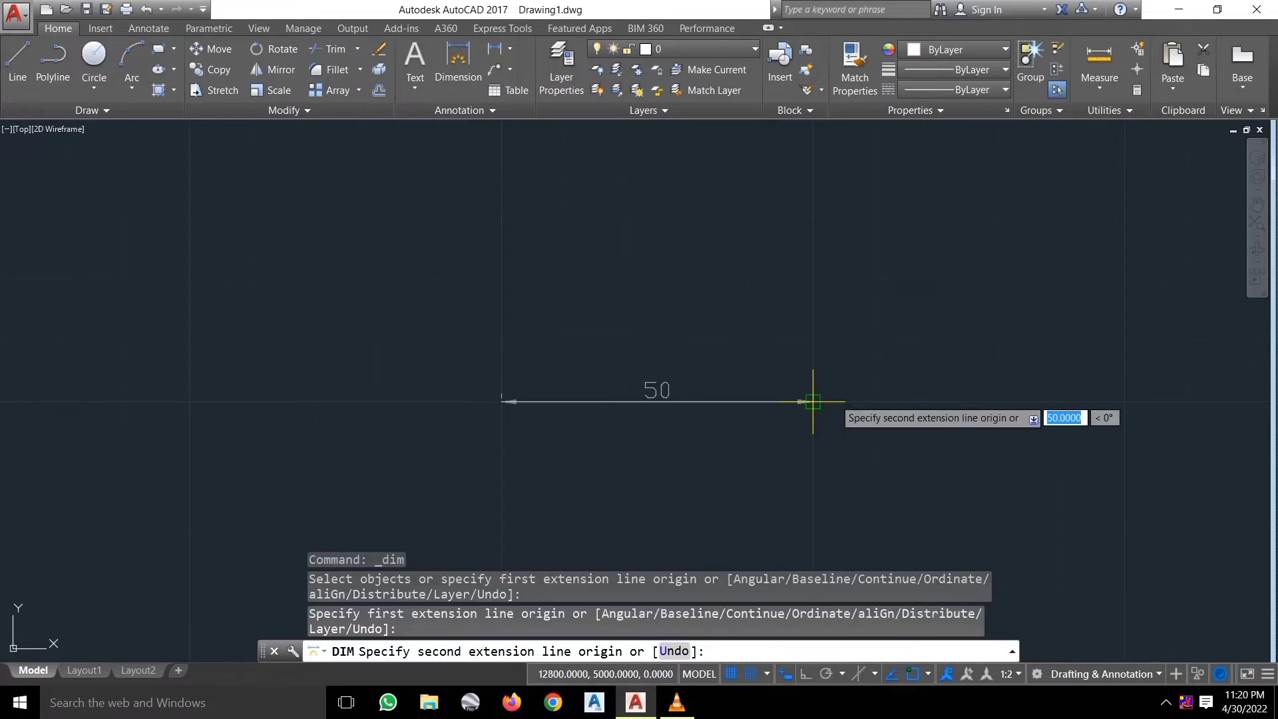
{"action": "left_click", "coordinate": [813, 401]}
{"action": "left_click", "coordinate": [813, 340]}
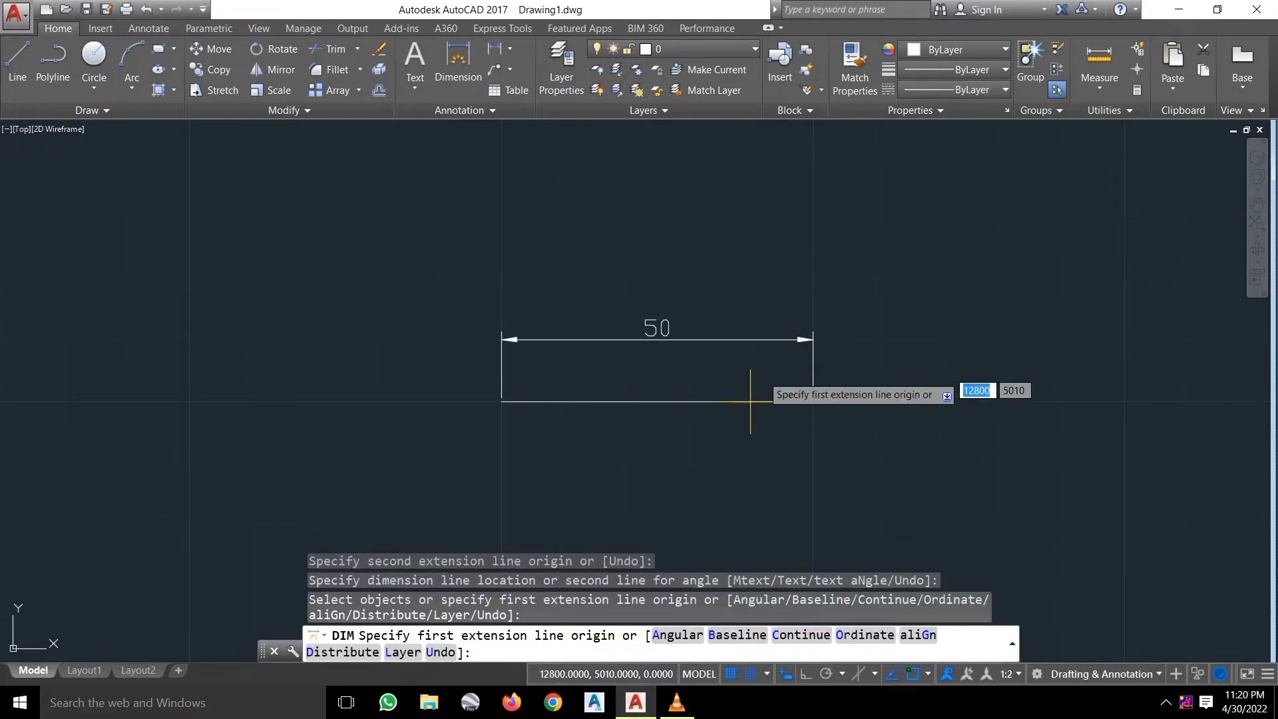
{"action": "key", "text": "Escape"}
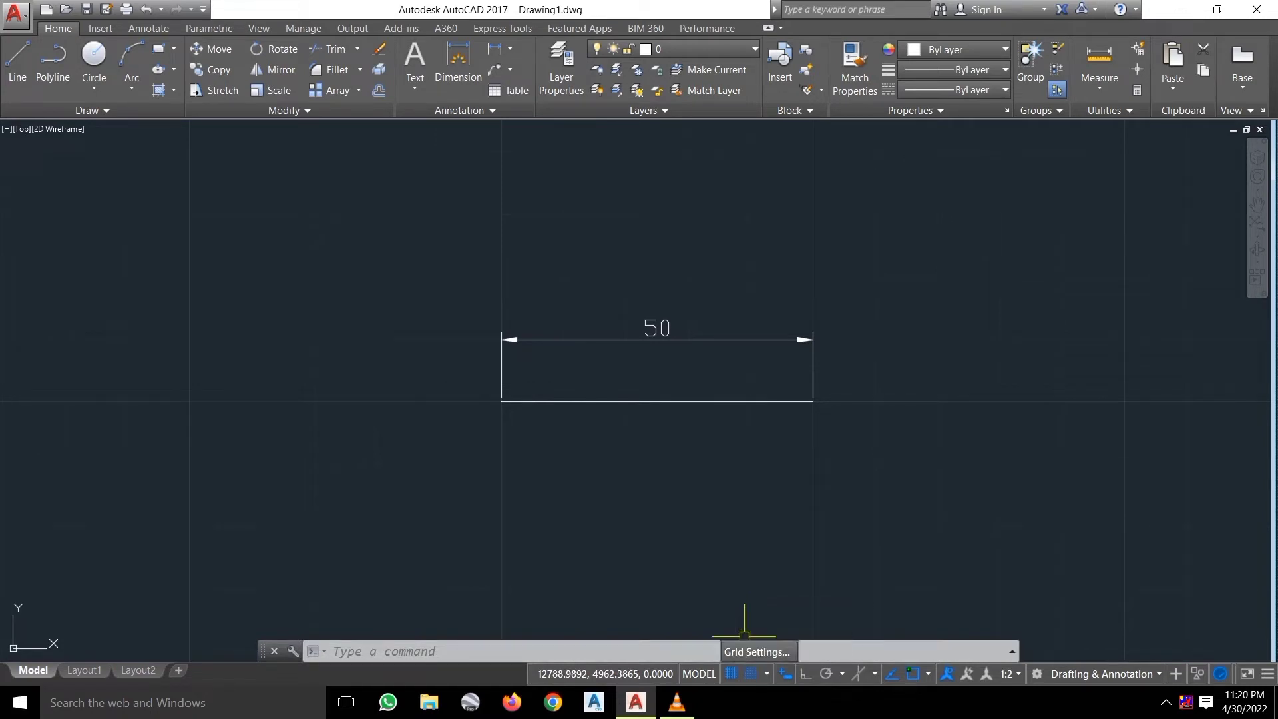
Set the grid spacing to 5 × 5 with a major line every 10.
{"action": "right_click", "coordinate": [750, 673]}
{"action": "left_click", "coordinate": [772, 639]}
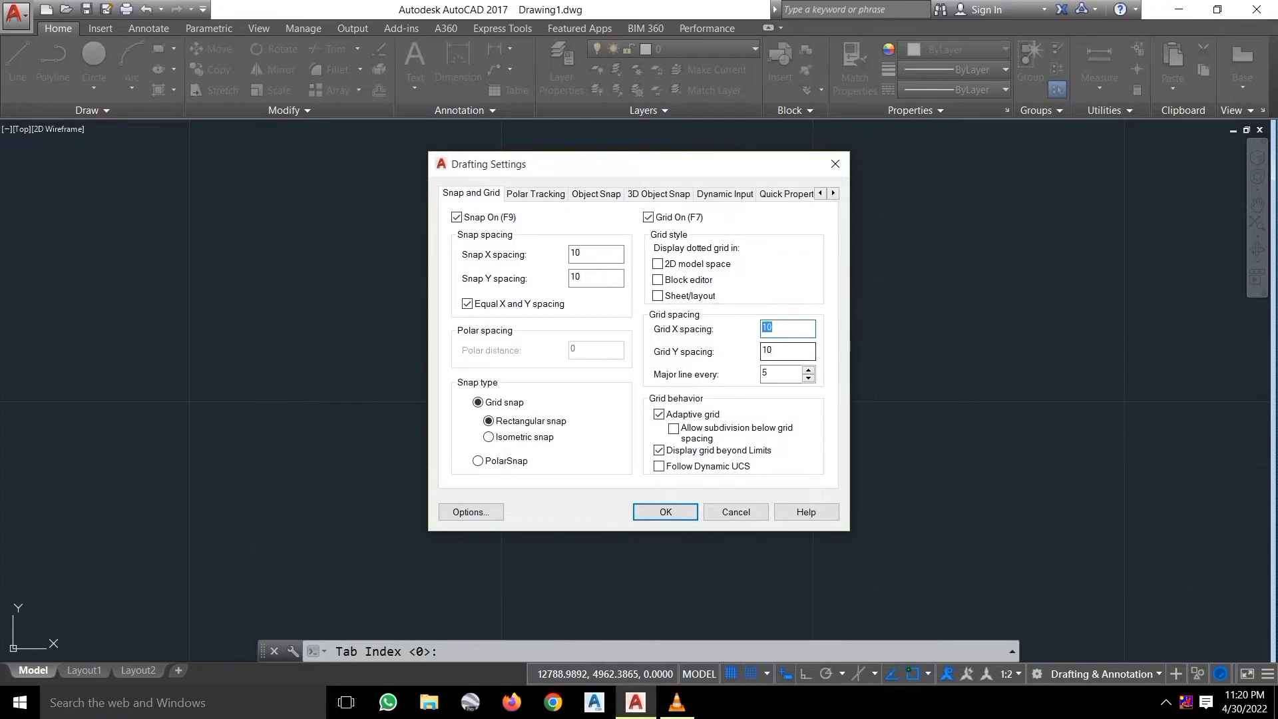
{"action": "type", "text": "5"}
{"action": "key", "text": "Tab"}
{"action": "type", "text": "5"}
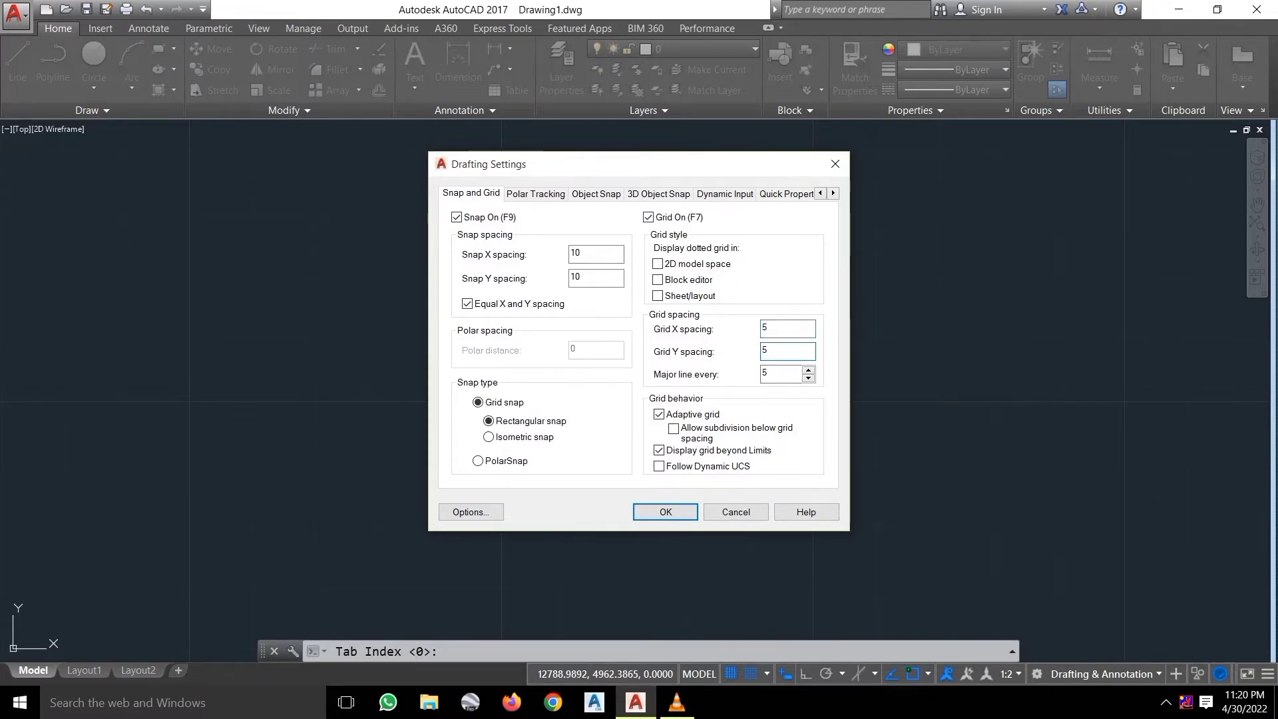
{"action": "key", "text": "Tab"}
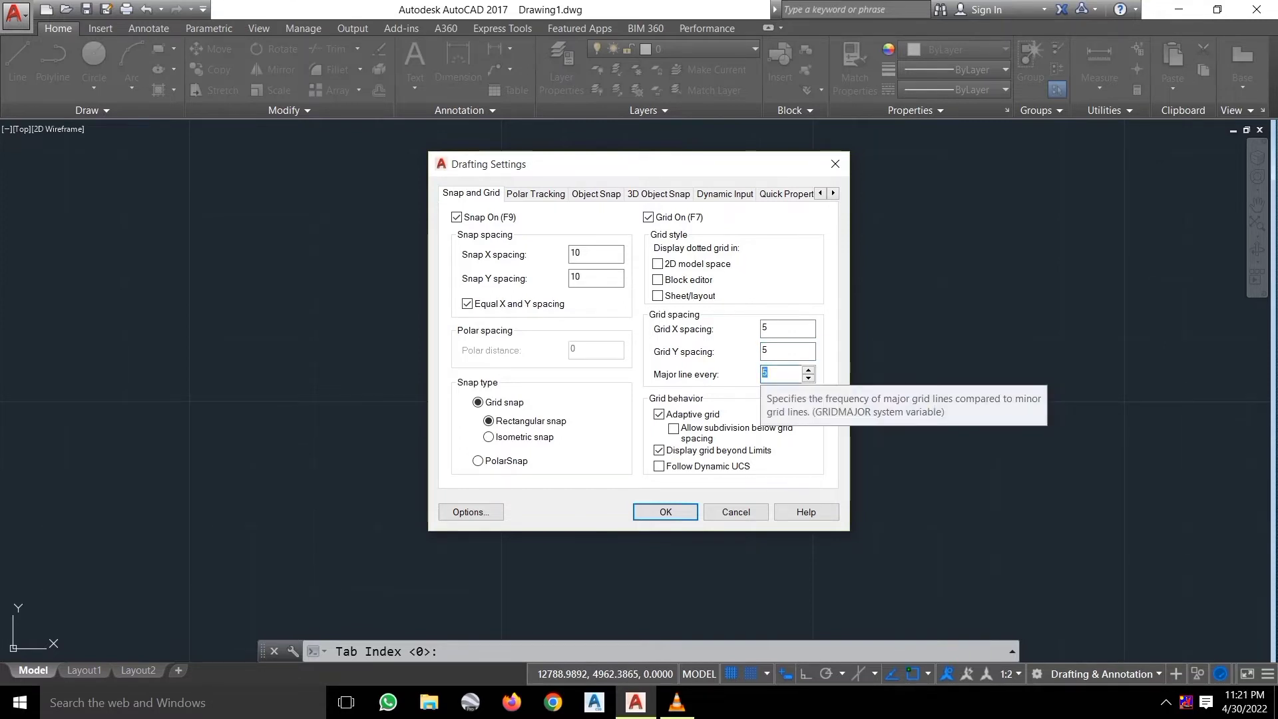
{"action": "type", "text": "10"}
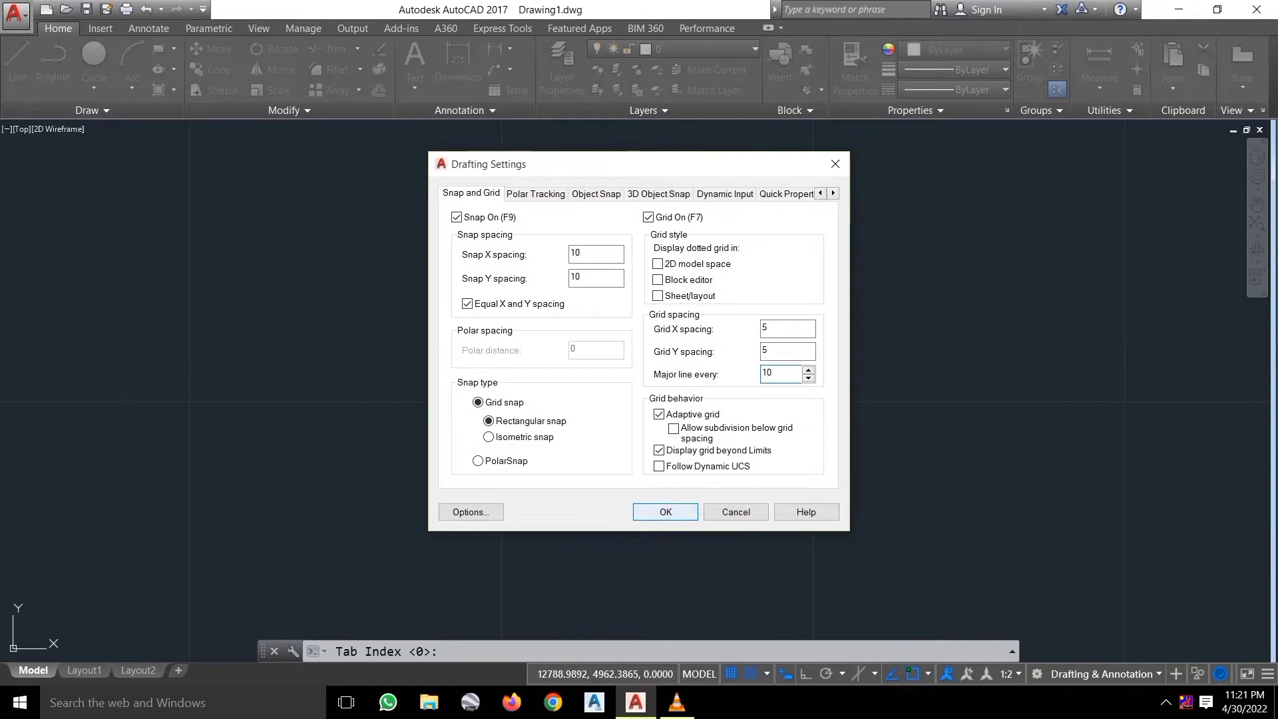
{"action": "key", "text": "Return"}
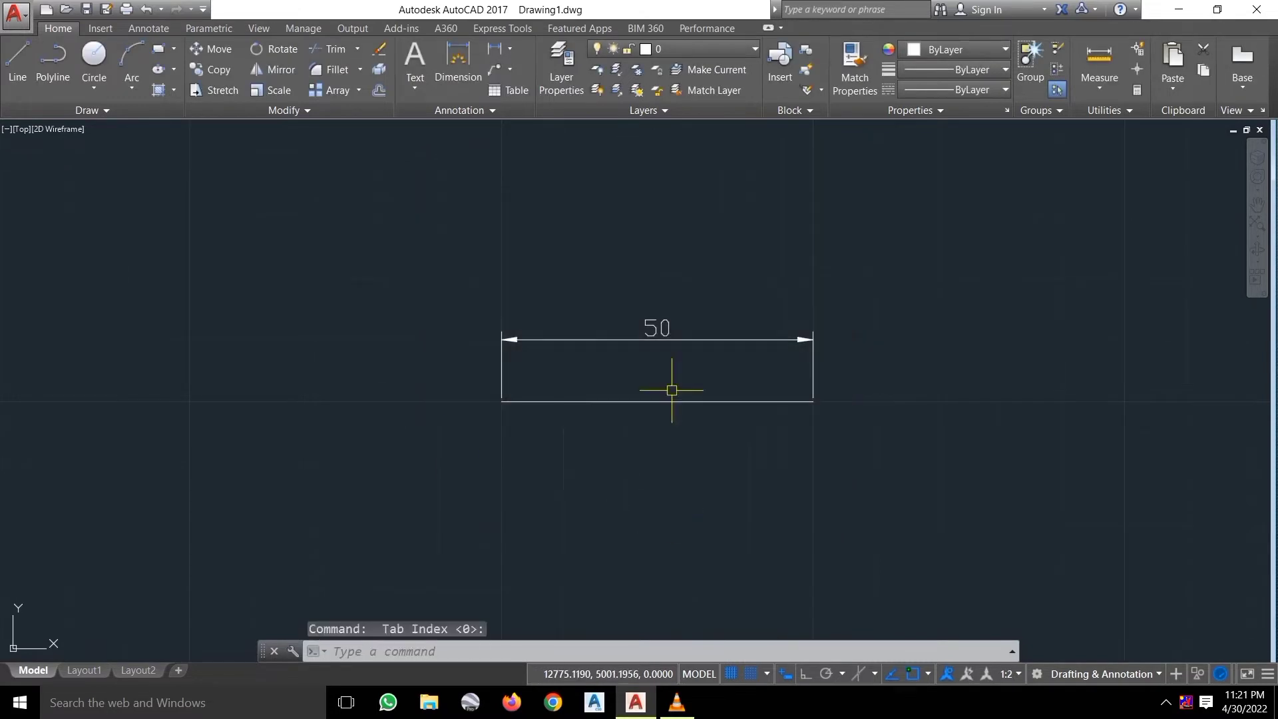
Change the grid's major line frequency from 10 to 5.
{"action": "scroll", "coordinate": [685, 383], "scroll_direction": "up", "scroll_amount": 4}
{"action": "scroll", "coordinate": [684, 385], "scroll_direction": "down", "scroll_amount": 2}
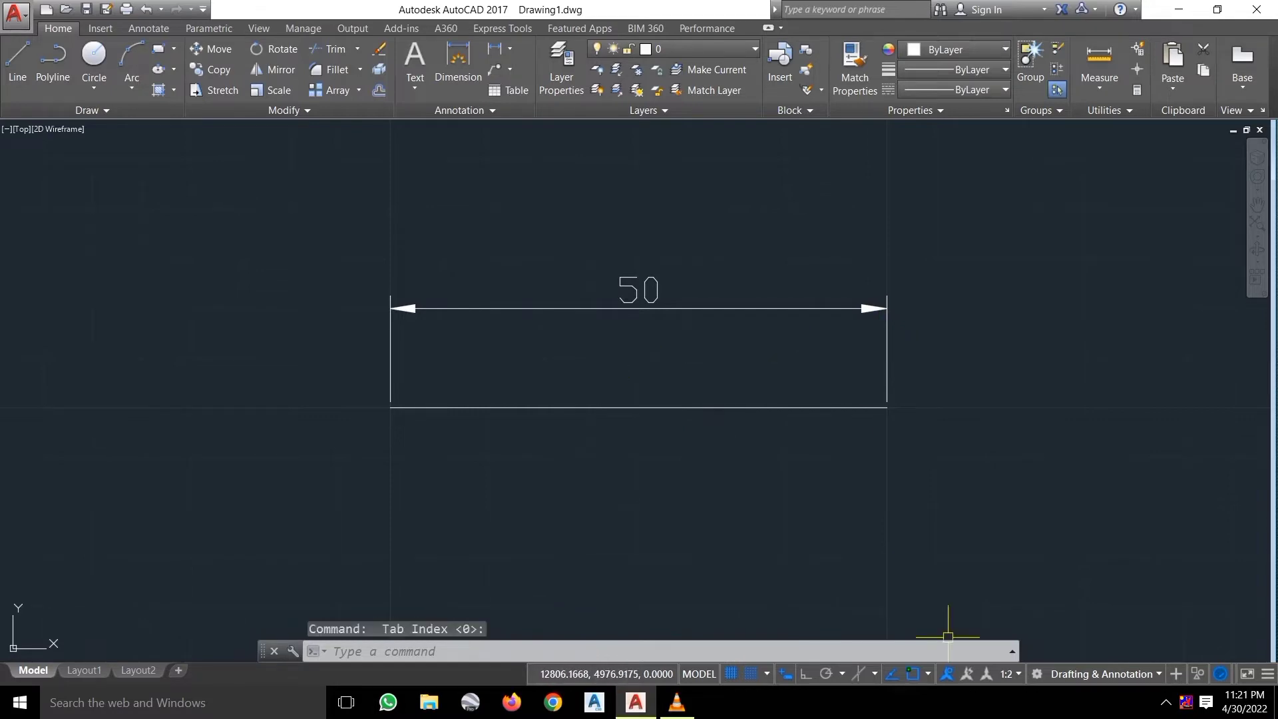
{"action": "right_click", "coordinate": [731, 674]}
{"action": "left_click", "coordinate": [759, 652]}
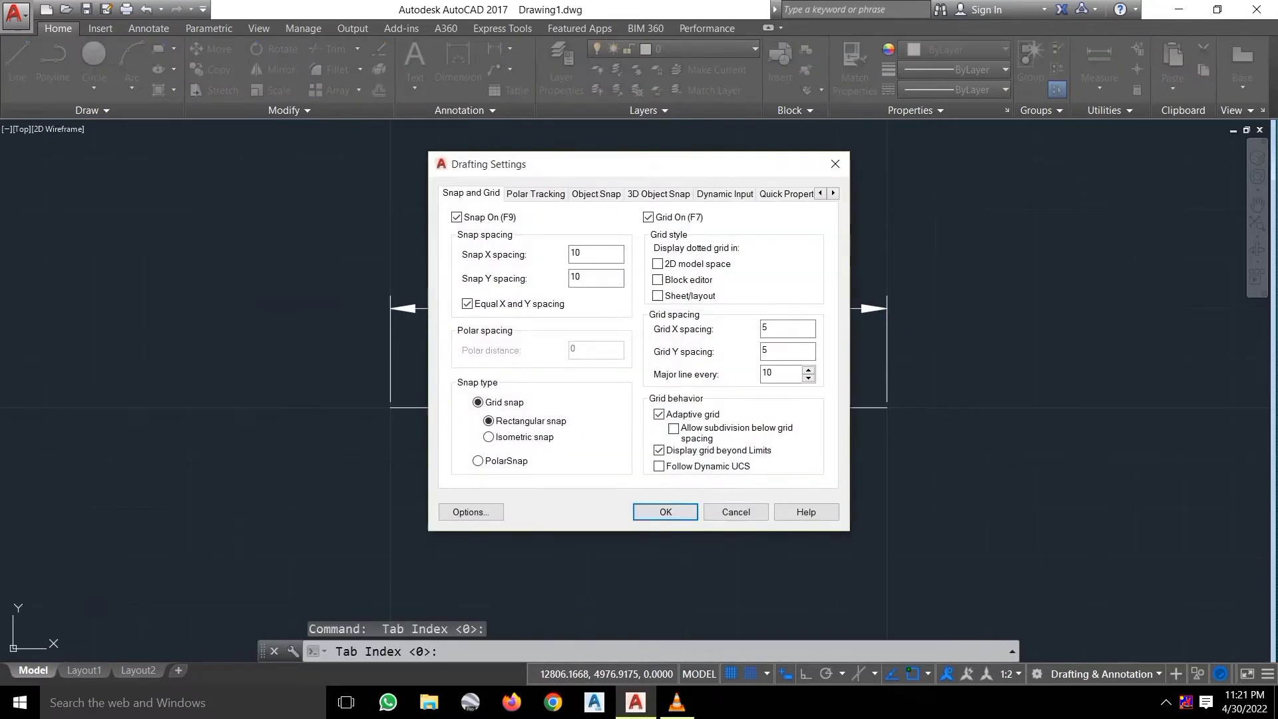
{"action": "double_click", "coordinate": [779, 372]}
{"action": "type", "text": "5"}
{"action": "left_click", "coordinate": [666, 512]}
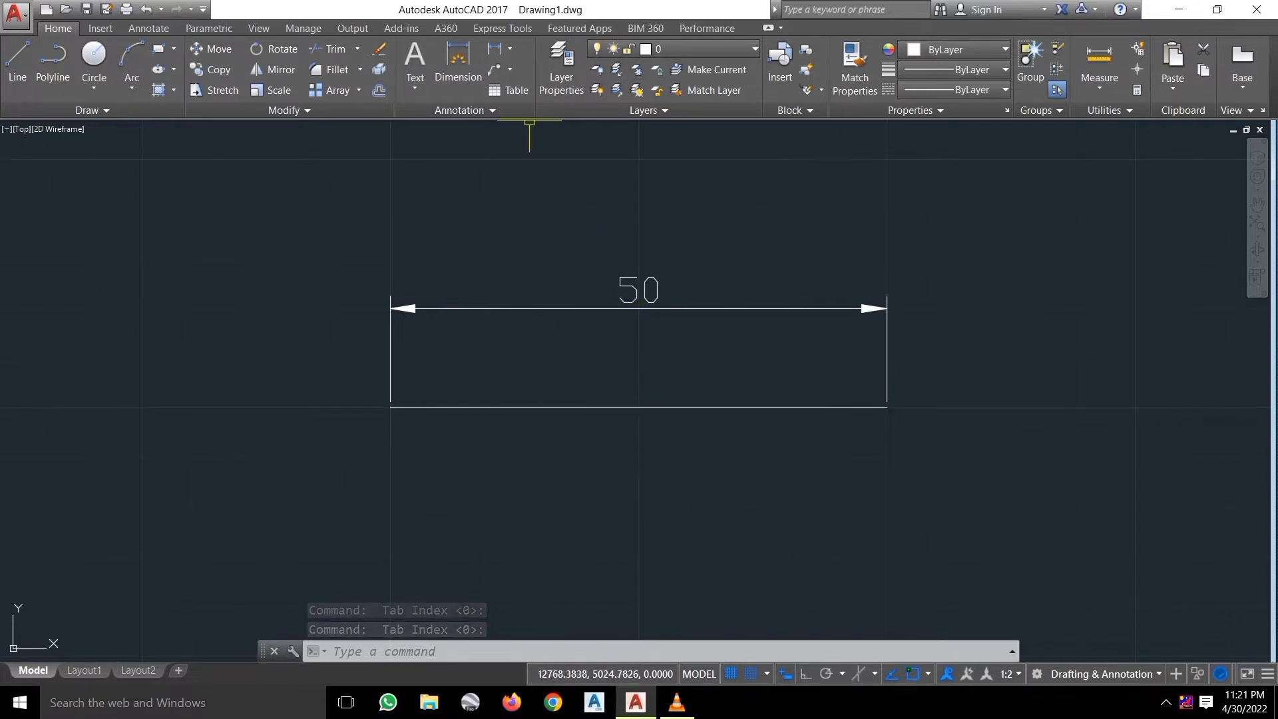
Cancel a trial line started at the rectangle's lower-left corner and open Snap Settings.
{"action": "left_click", "coordinate": [17, 63]}
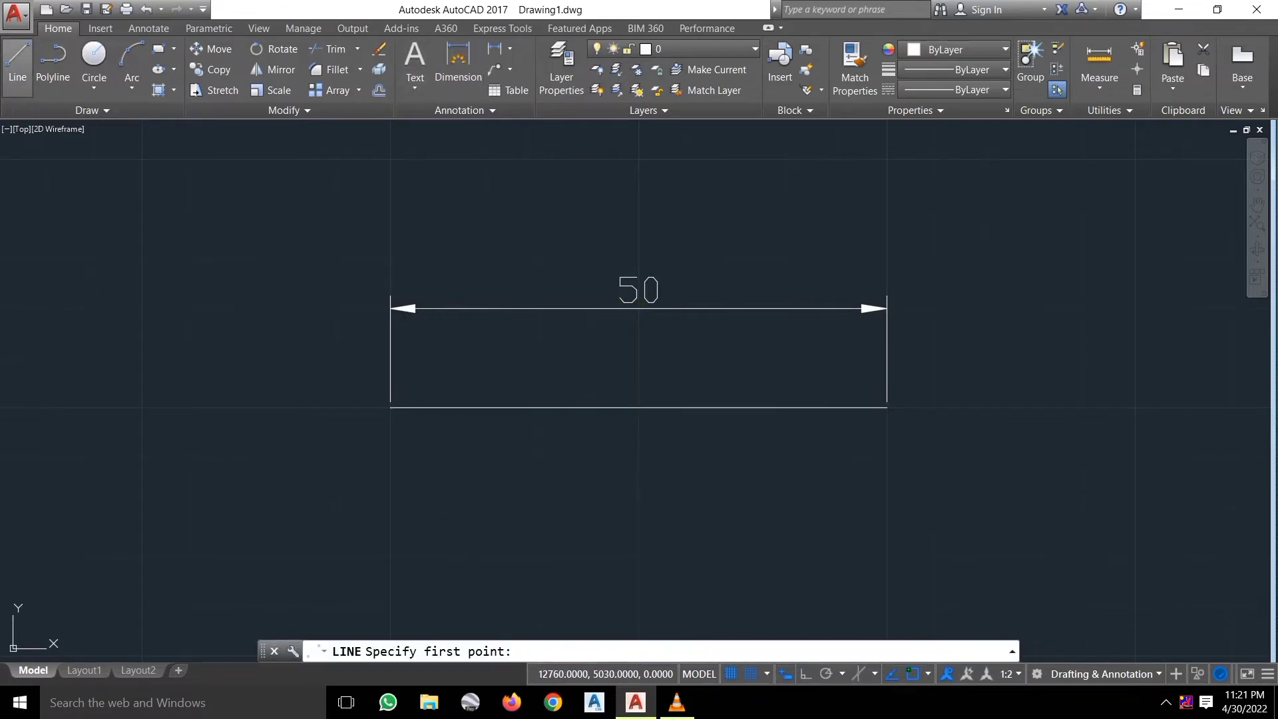
{"action": "left_click", "coordinate": [390, 407]}
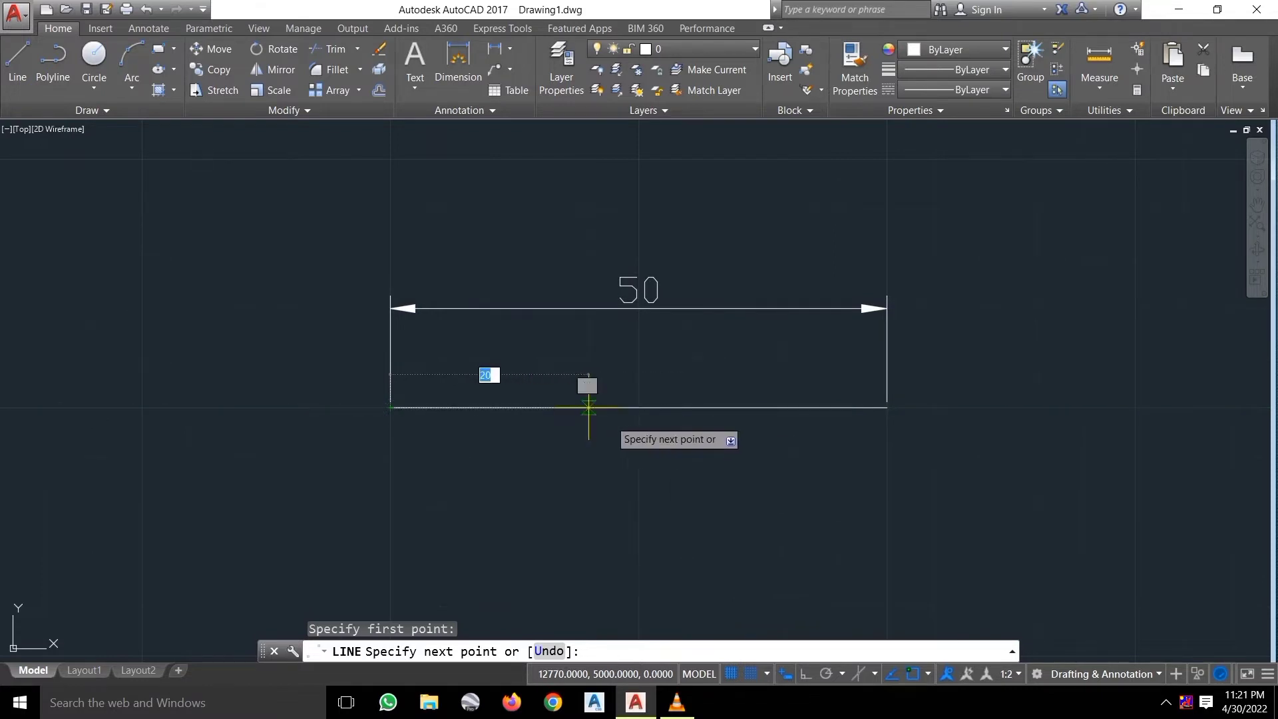
{"action": "key", "text": "Escape"}
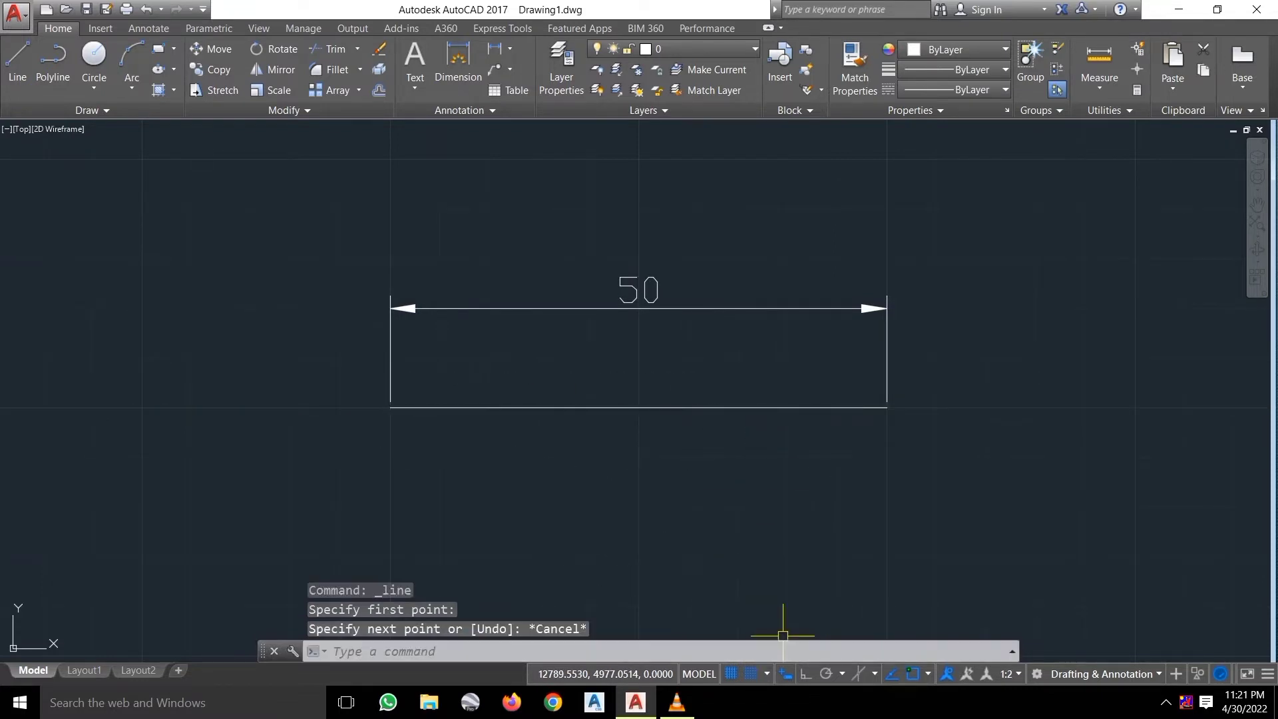
{"action": "right_click", "coordinate": [751, 674]}
{"action": "left_click", "coordinate": [760, 650]}
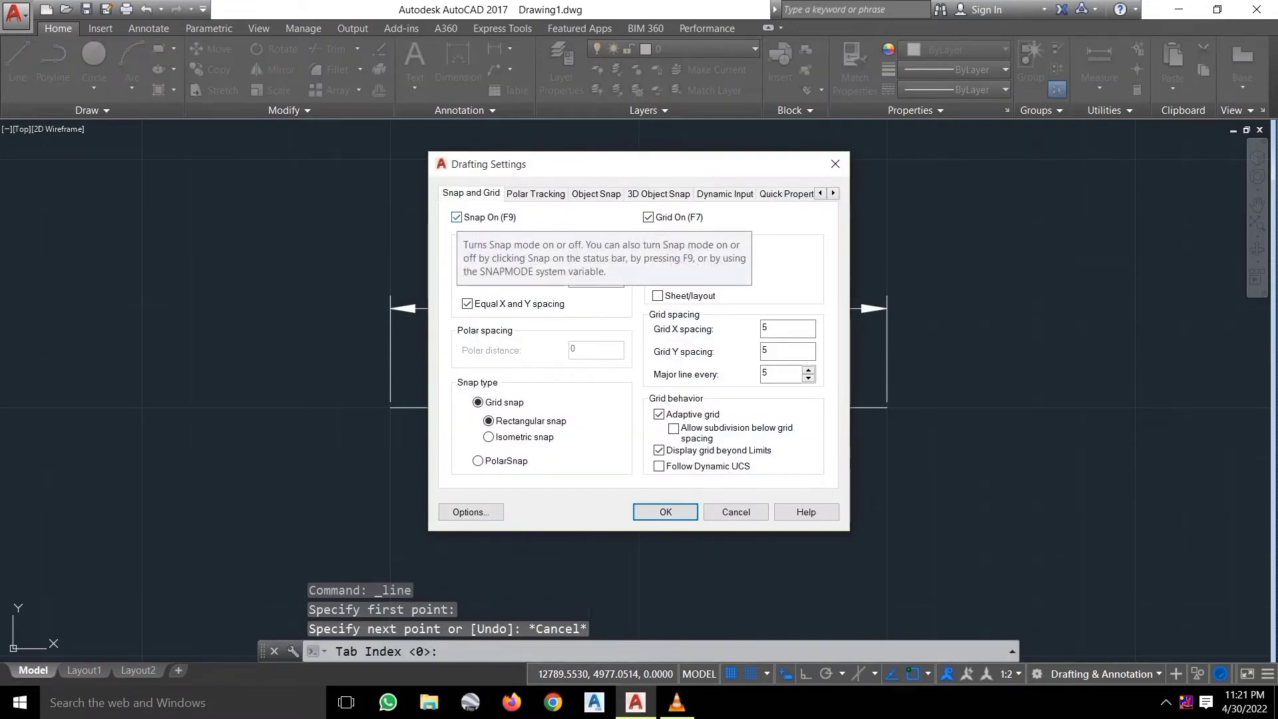
Change the snap X and Y spacing from 10 to 5 and apply it.
{"action": "double_click", "coordinate": [577, 254]}
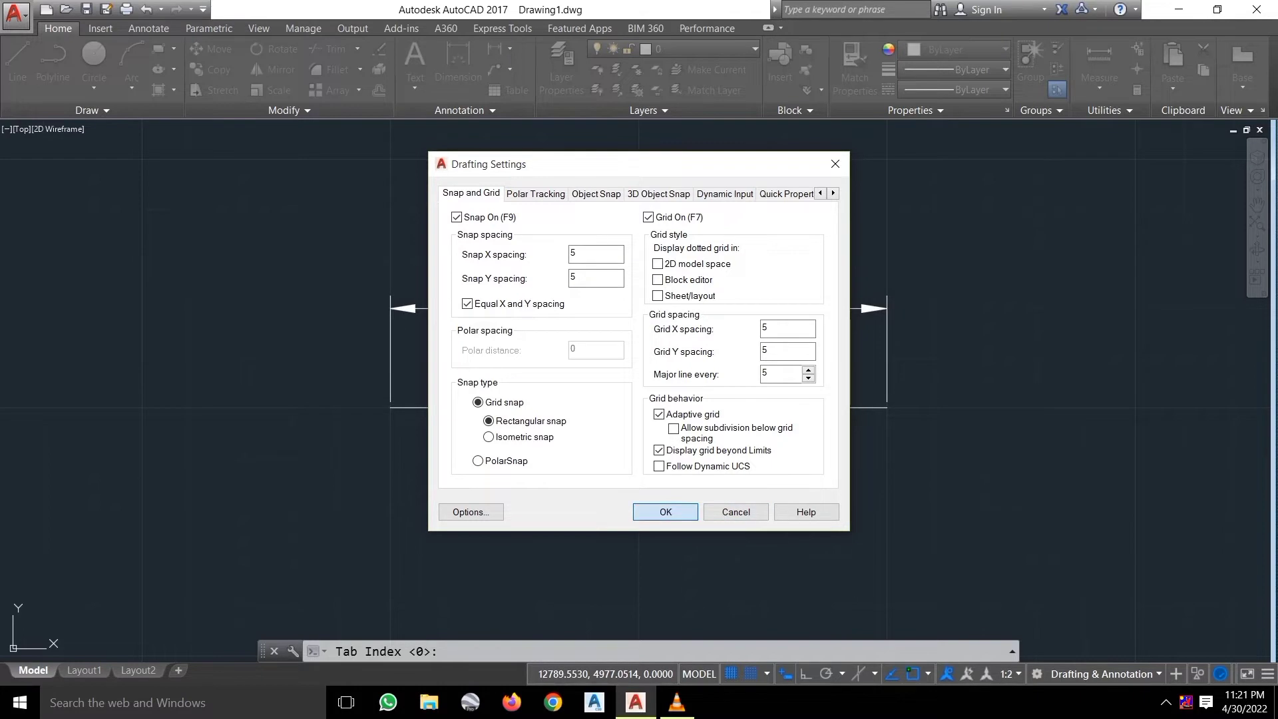
{"action": "left_click", "coordinate": [665, 511]}
Draw a line from the bottom line's left end to its midpoint, then erase the old rectangle and dimension.
{"action": "left_click", "coordinate": [17, 60]}
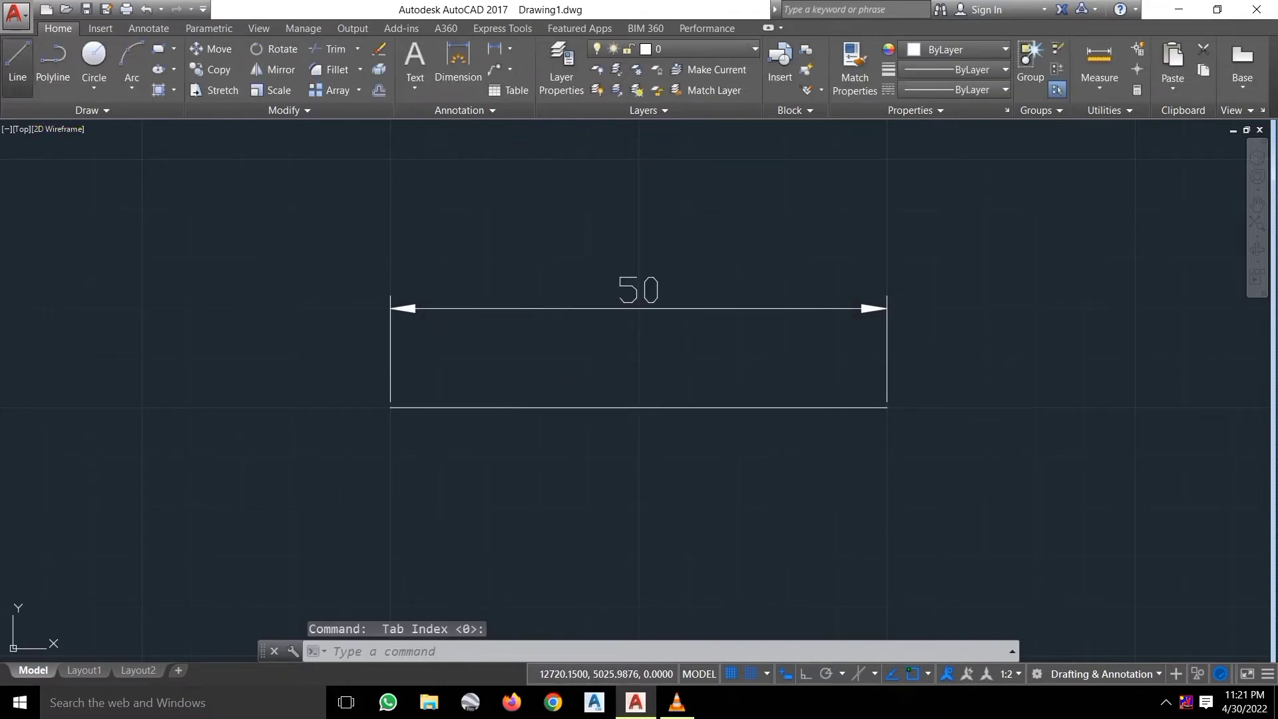
{"action": "left_click", "coordinate": [391, 407]}
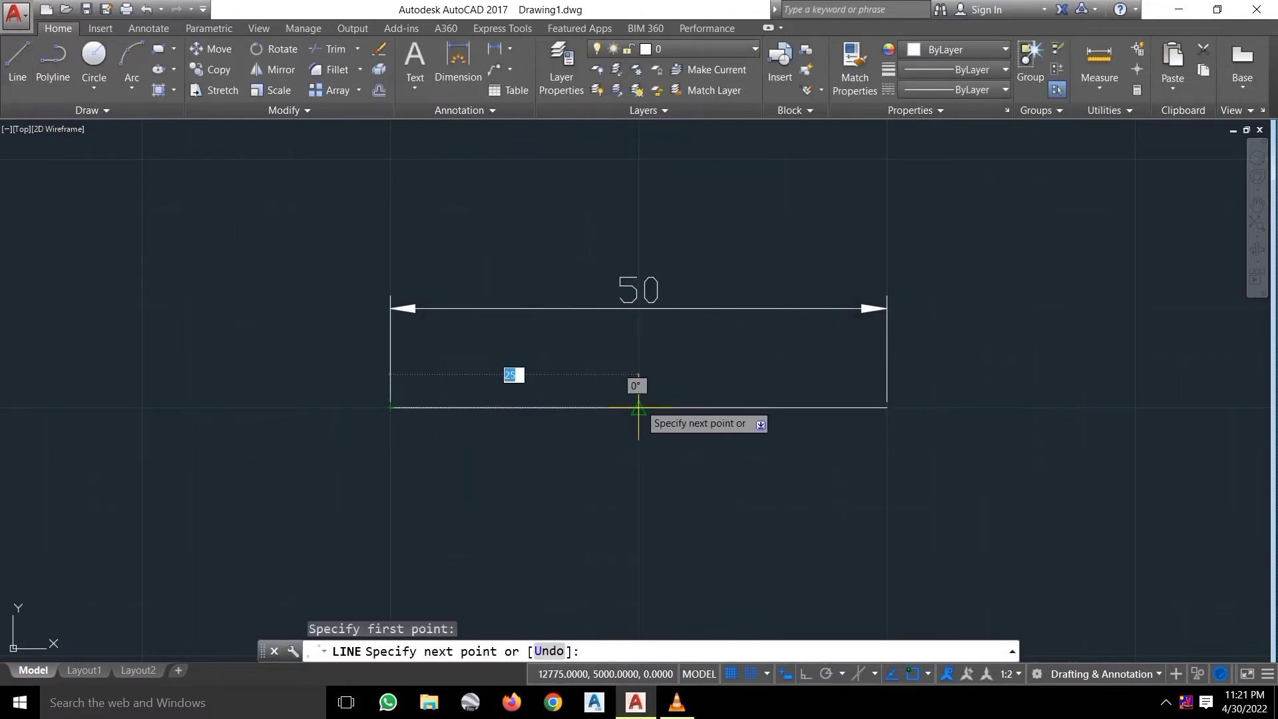
{"action": "left_click", "coordinate": [638, 408]}
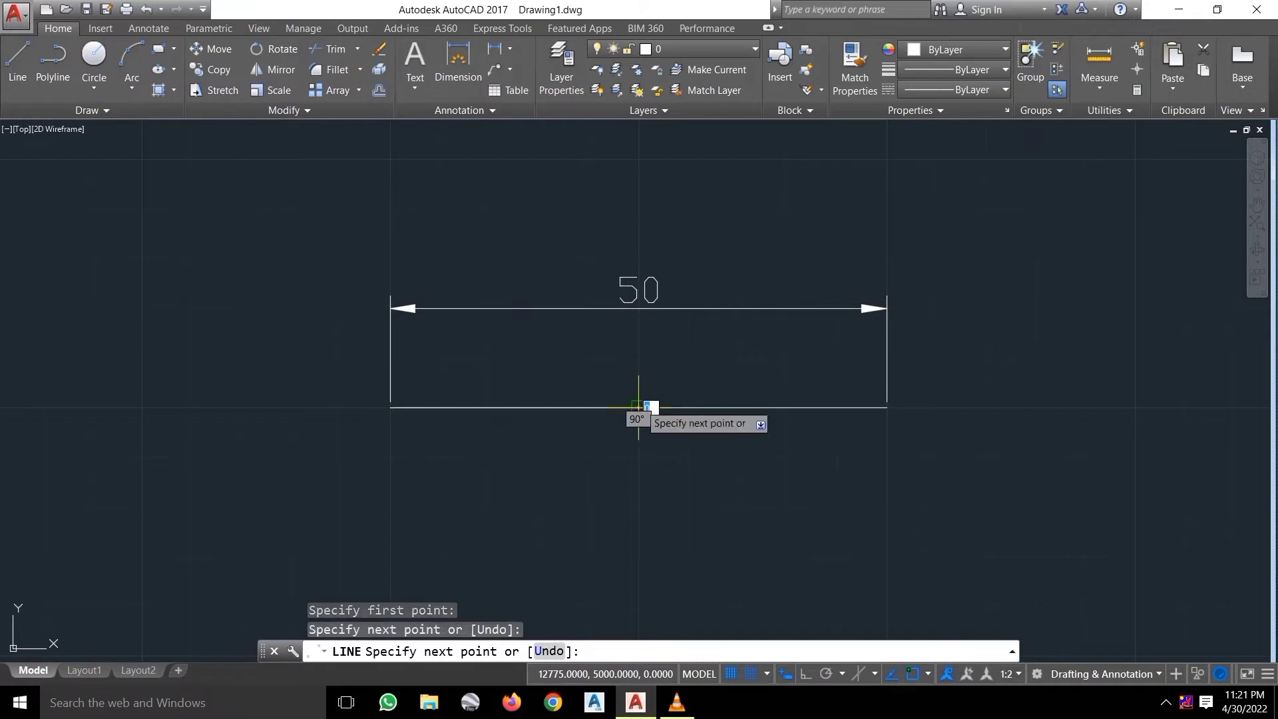
{"action": "key", "text": "Escape"}
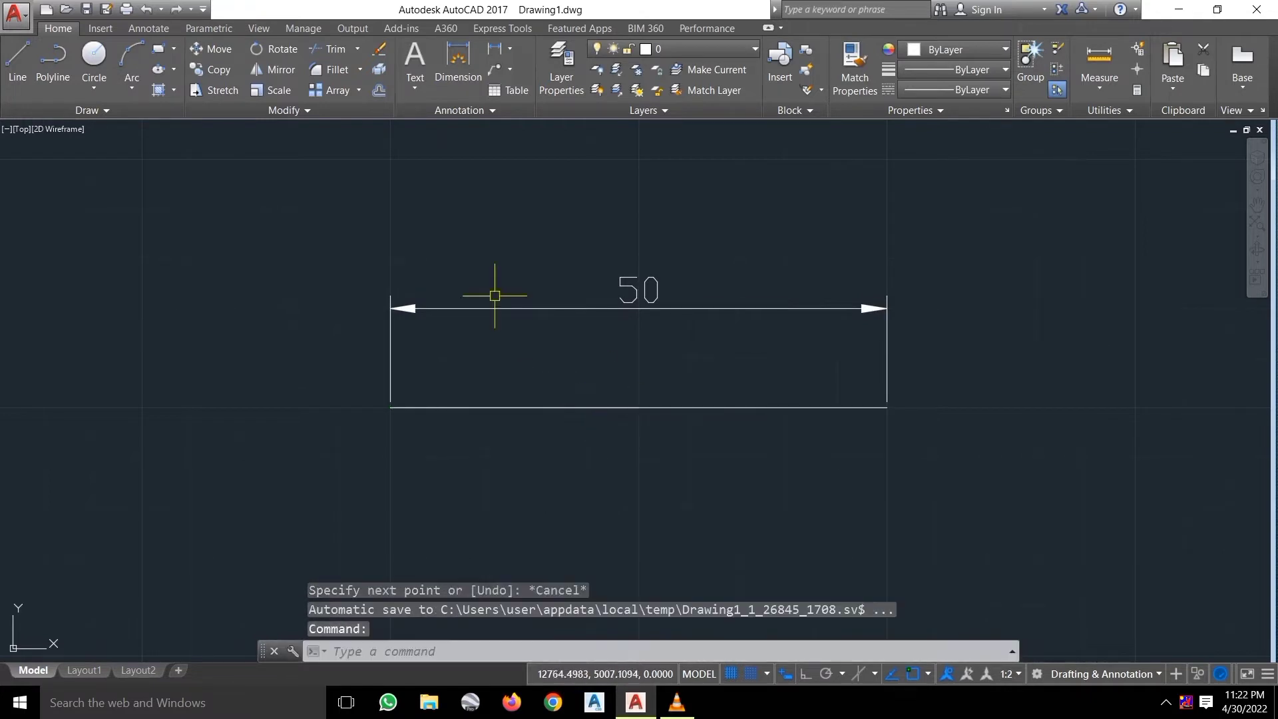
{"action": "left_click", "coordinate": [833, 509]}
{"action": "left_click", "coordinate": [741, 293]}
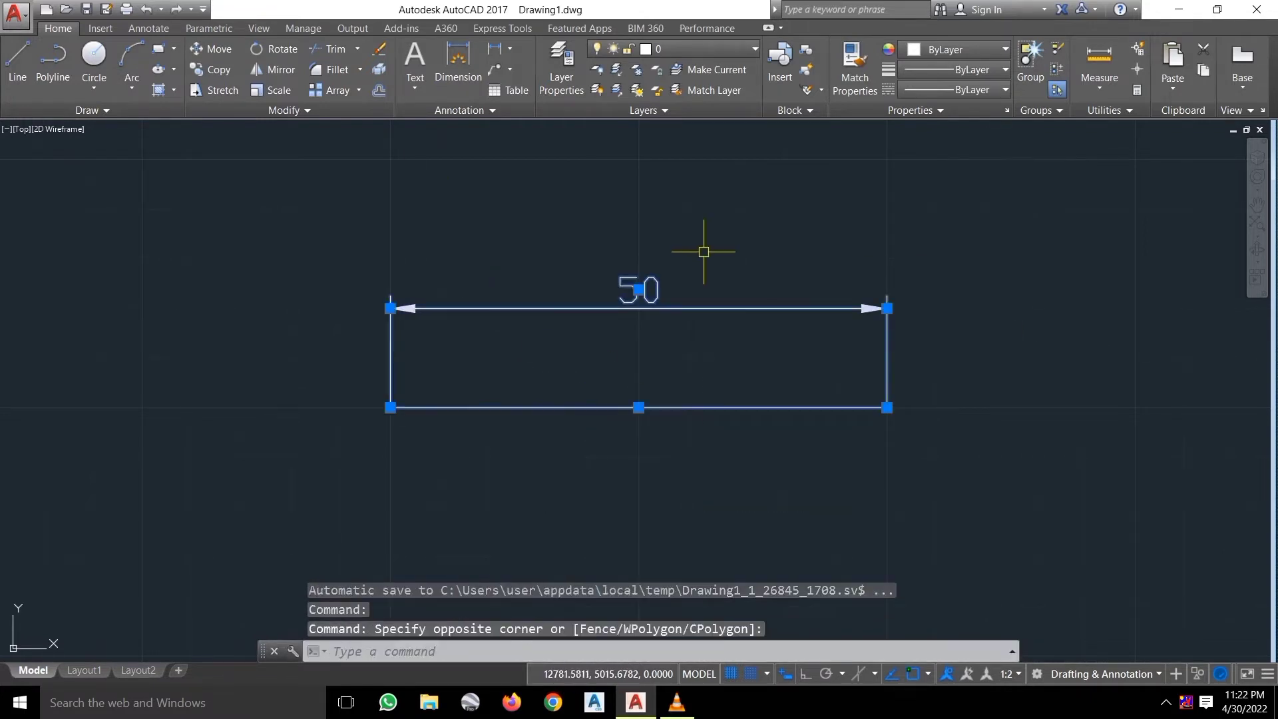
{"action": "key", "text": "Delete"}
Dimension the new line as 25, turn the grid off, and open Grid Settings.
{"action": "left_click", "coordinate": [458, 60]}
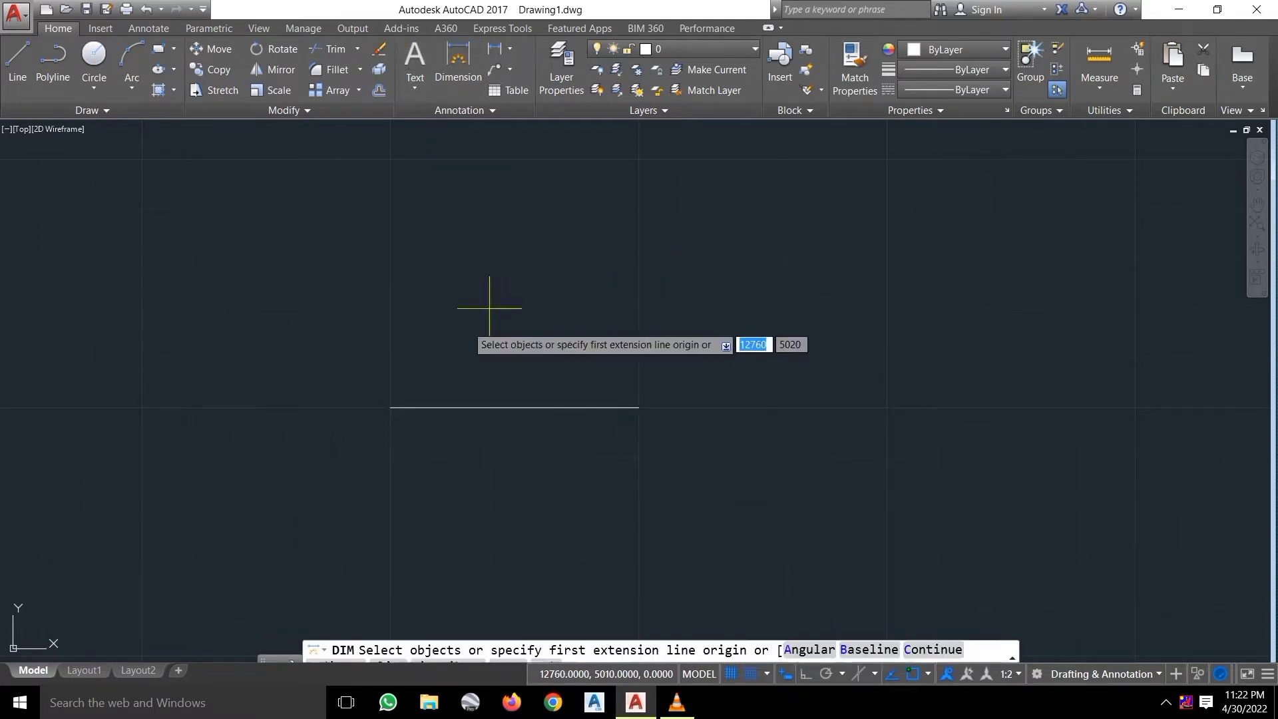
{"action": "left_click", "coordinate": [390, 407]}
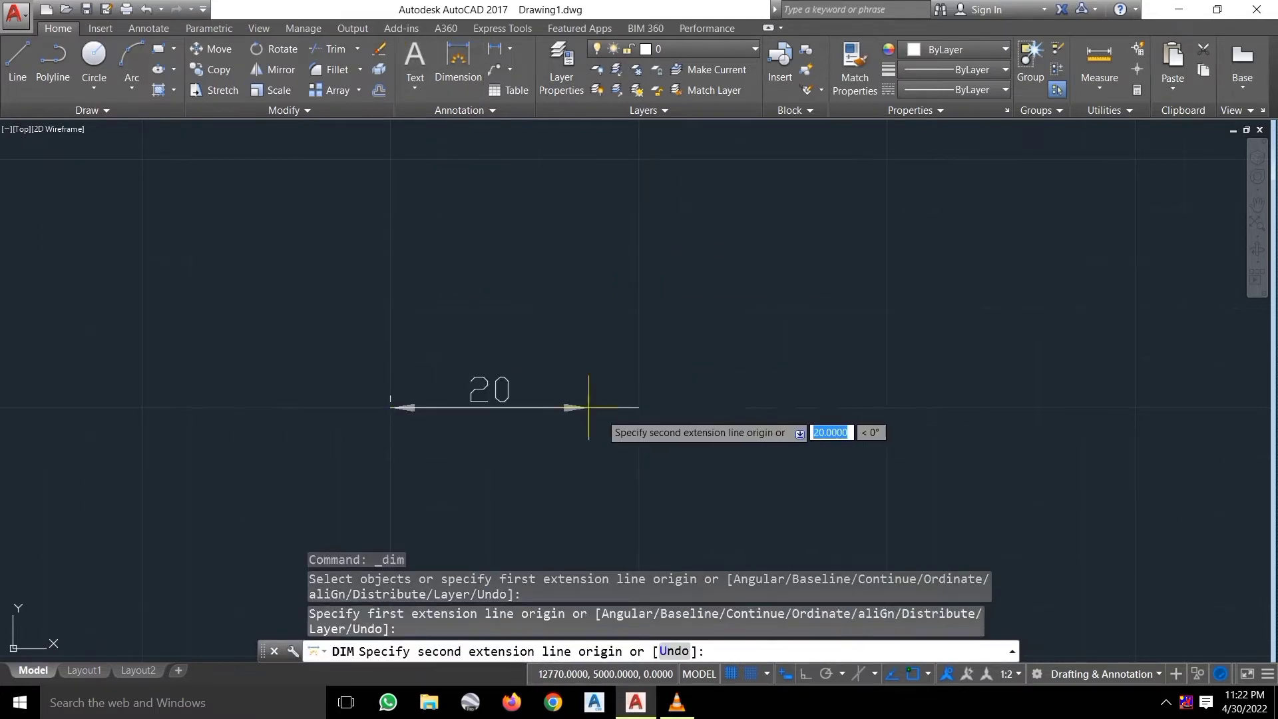
{"action": "left_click", "coordinate": [638, 408]}
{"action": "left_click", "coordinate": [635, 358]}
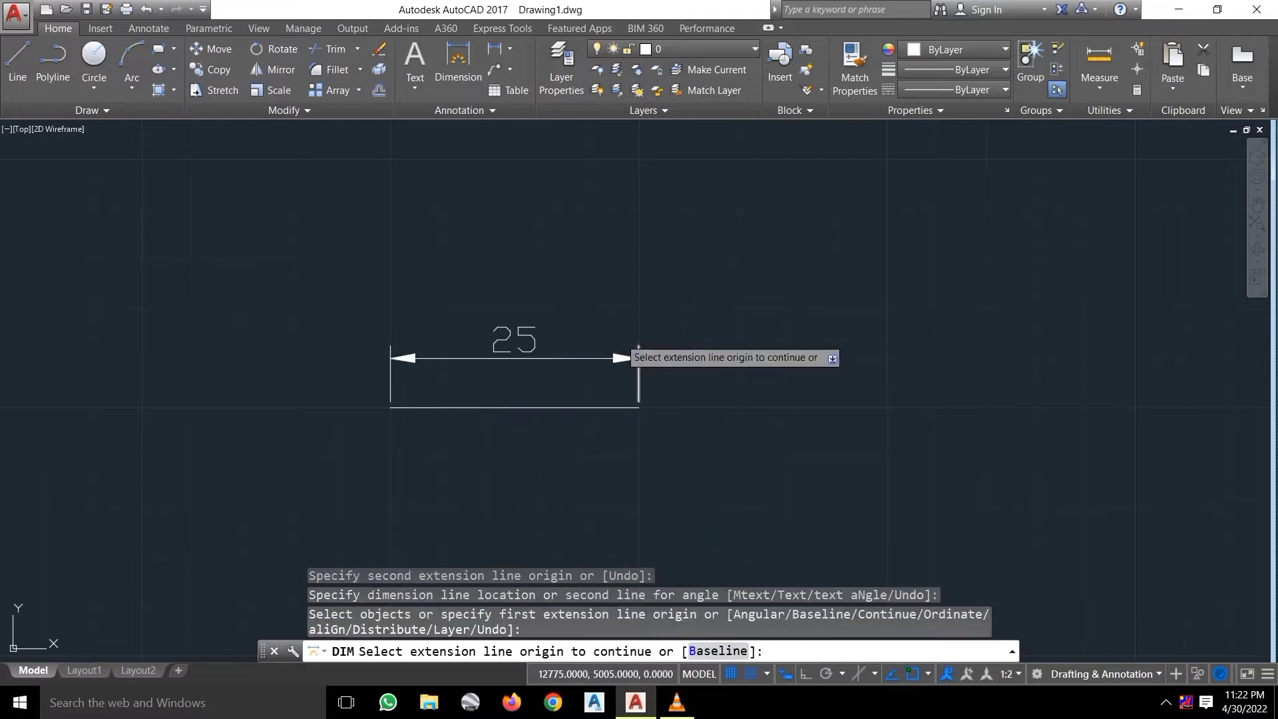
{"action": "key", "text": "Escape"}
{"action": "key", "text": "F7"}
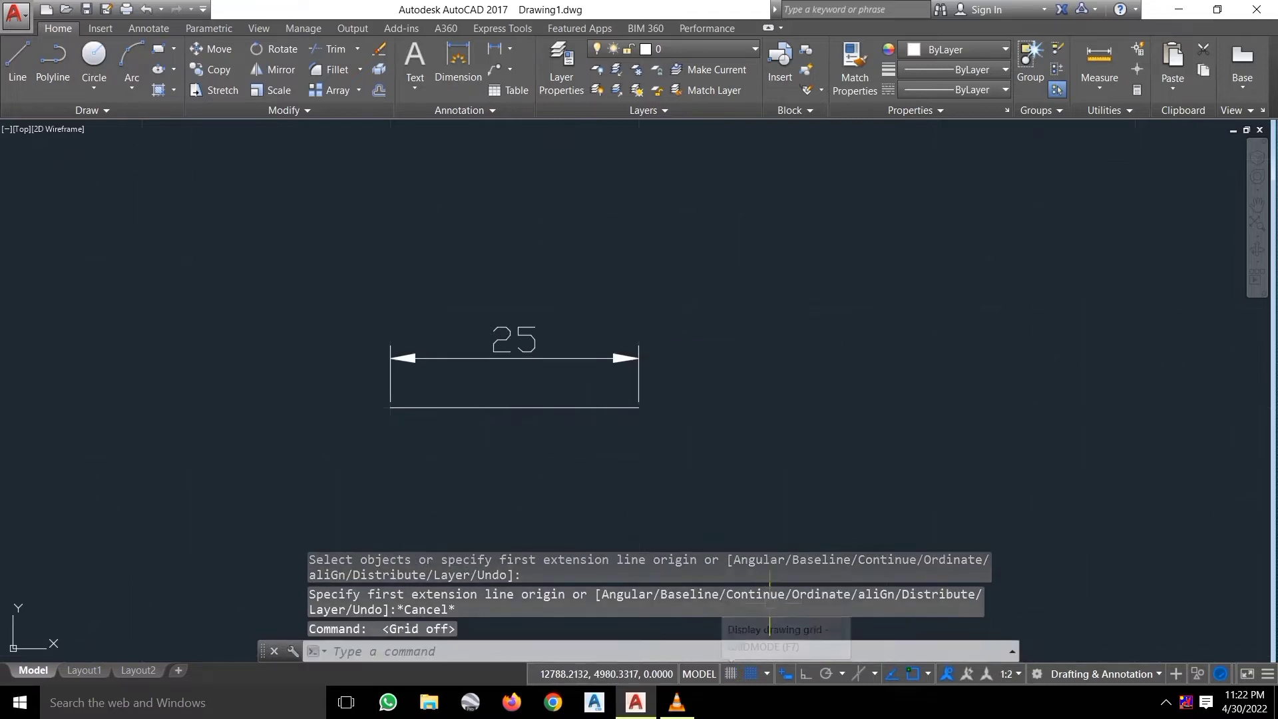
{"action": "left_click", "coordinate": [759, 652]}
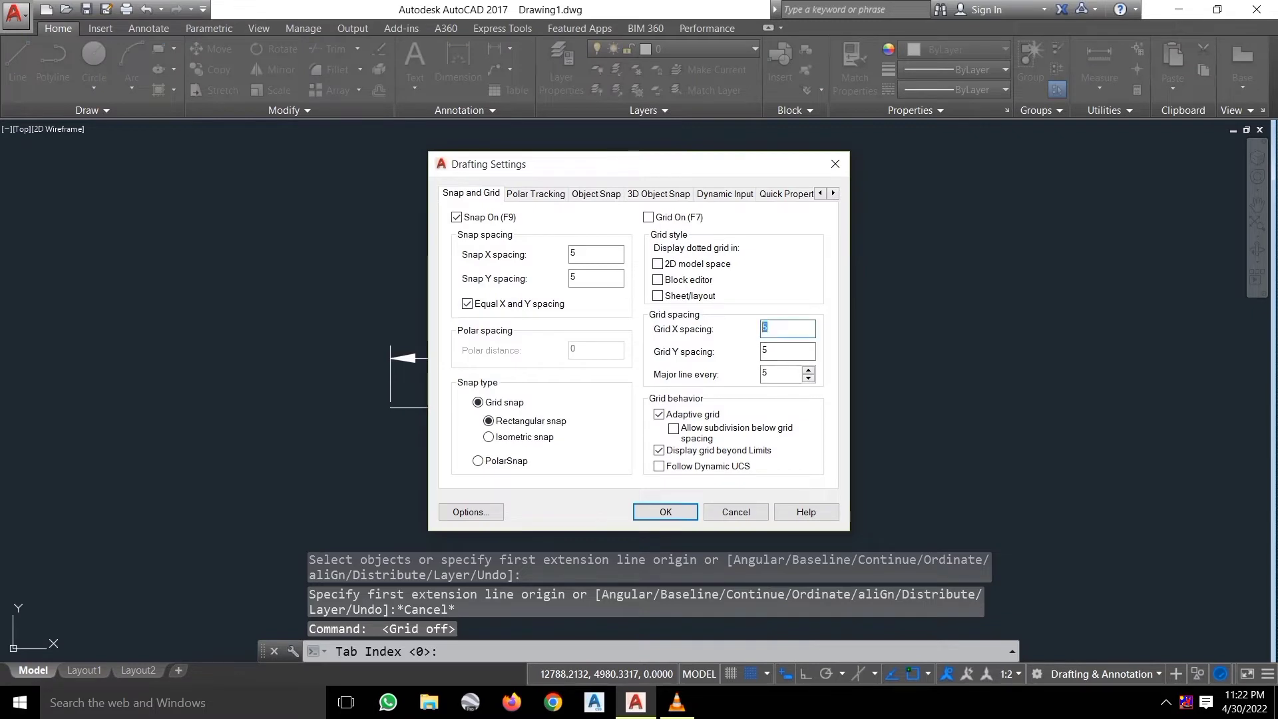
Set grid and snap X spacing to 10, apply, then window-select the line and its dimension.
{"action": "type", "text": "10"}
{"action": "key", "text": "Tab"}
{"action": "key", "text": "Tab"}
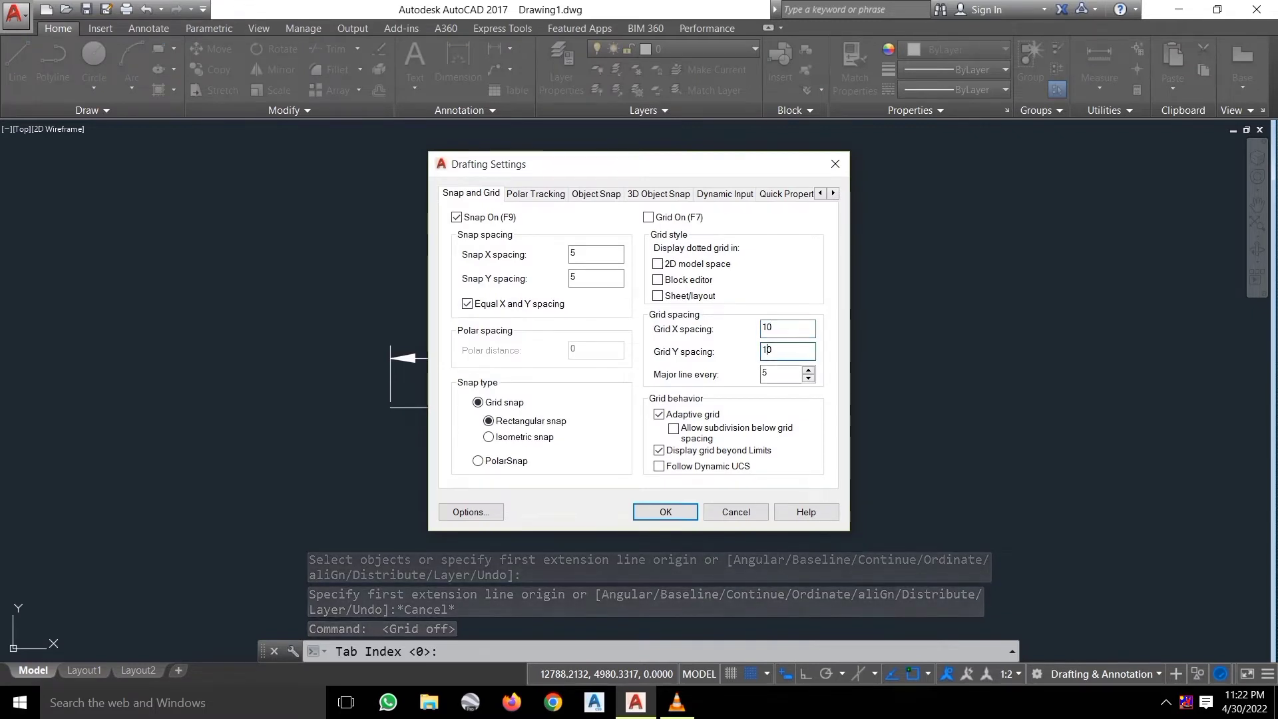
{"action": "left_click", "coordinate": [576, 252]}
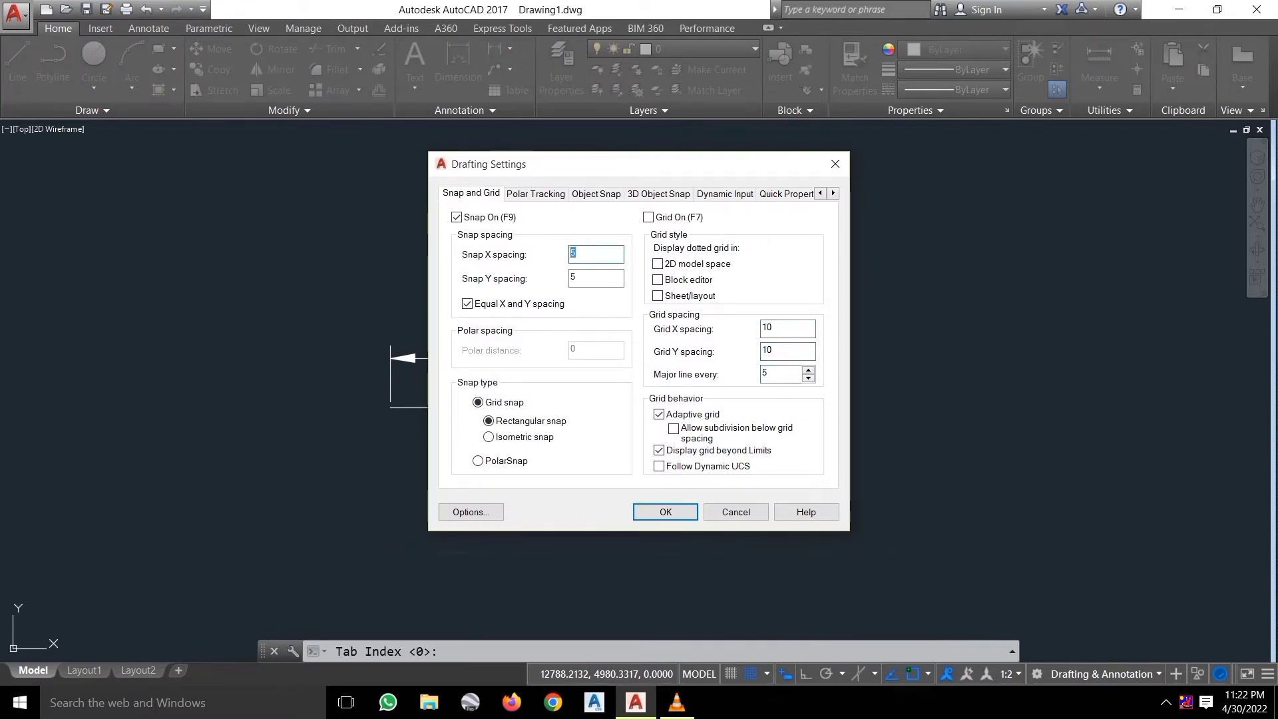
{"action": "type", "text": "10"}
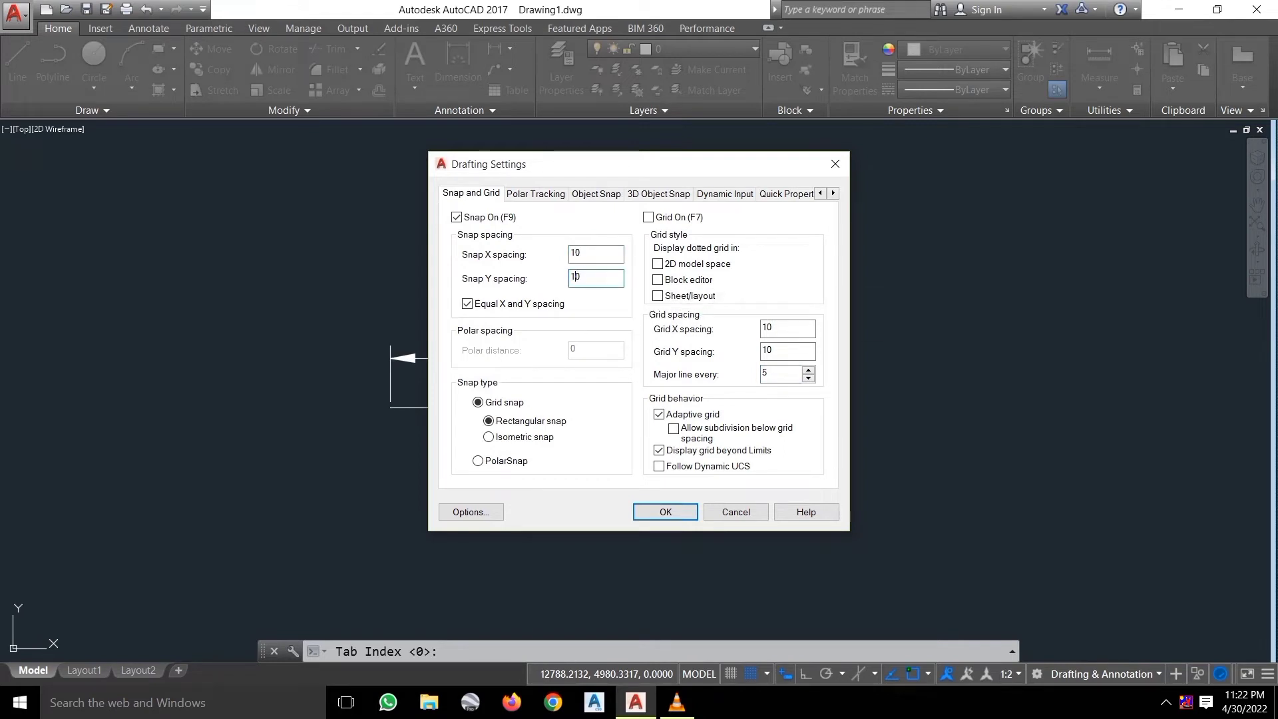
{"action": "left_click", "coordinate": [666, 511]}
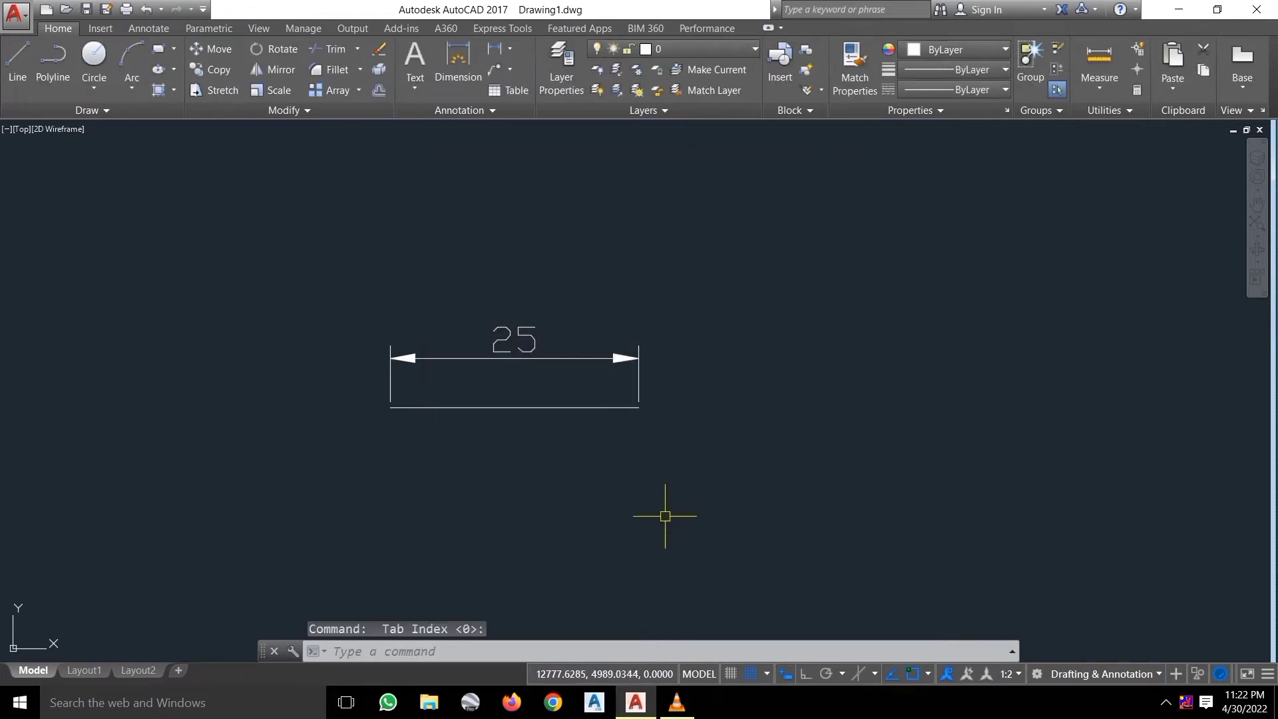
{"action": "left_click", "coordinate": [665, 514]}
{"action": "left_click", "coordinate": [436, 247]}
Erase the selected line and dimension, then toggle grid snap off, on, and off again.
{"action": "key", "text": "Delete"}
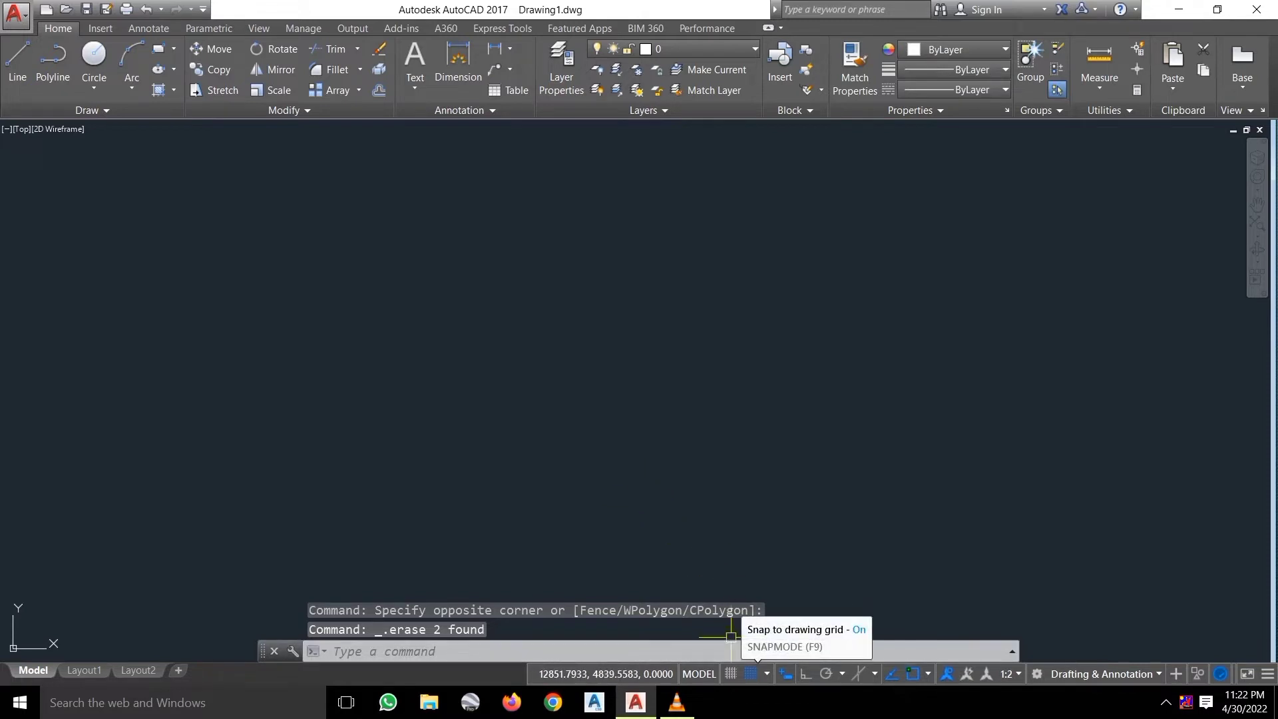
{"action": "left_click", "coordinate": [751, 674]}
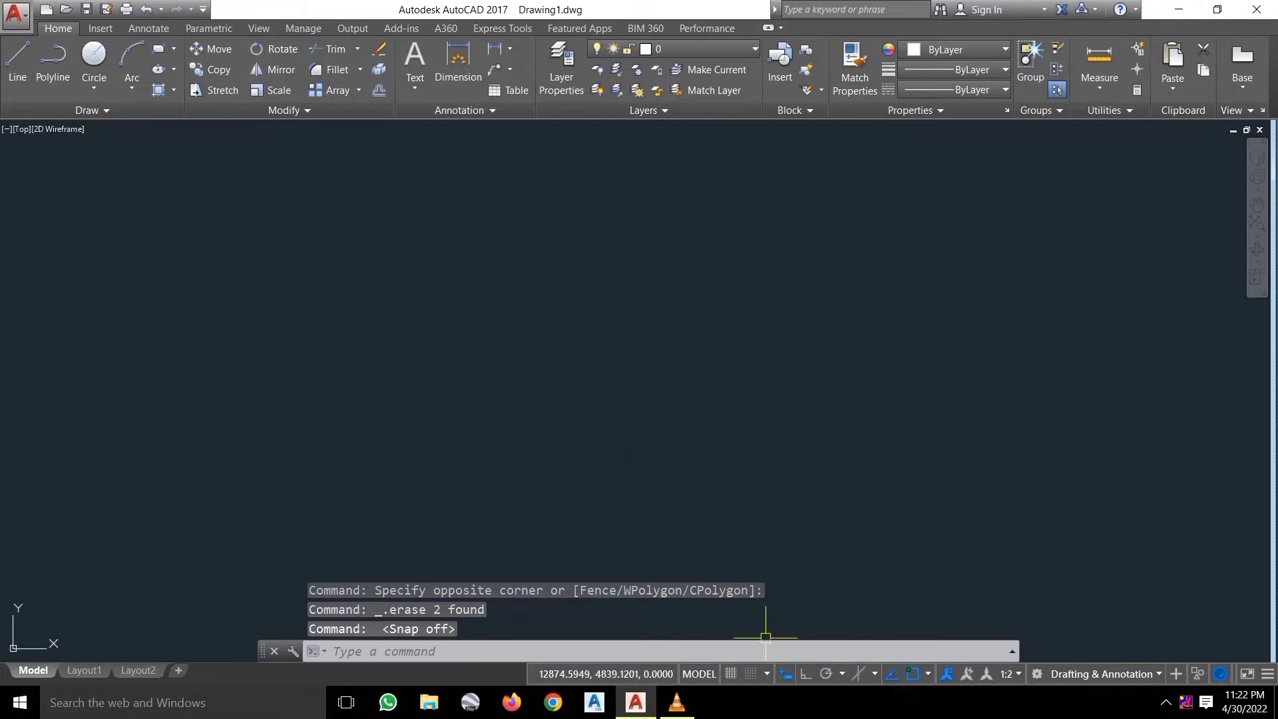
{"action": "left_click", "coordinate": [750, 674]}
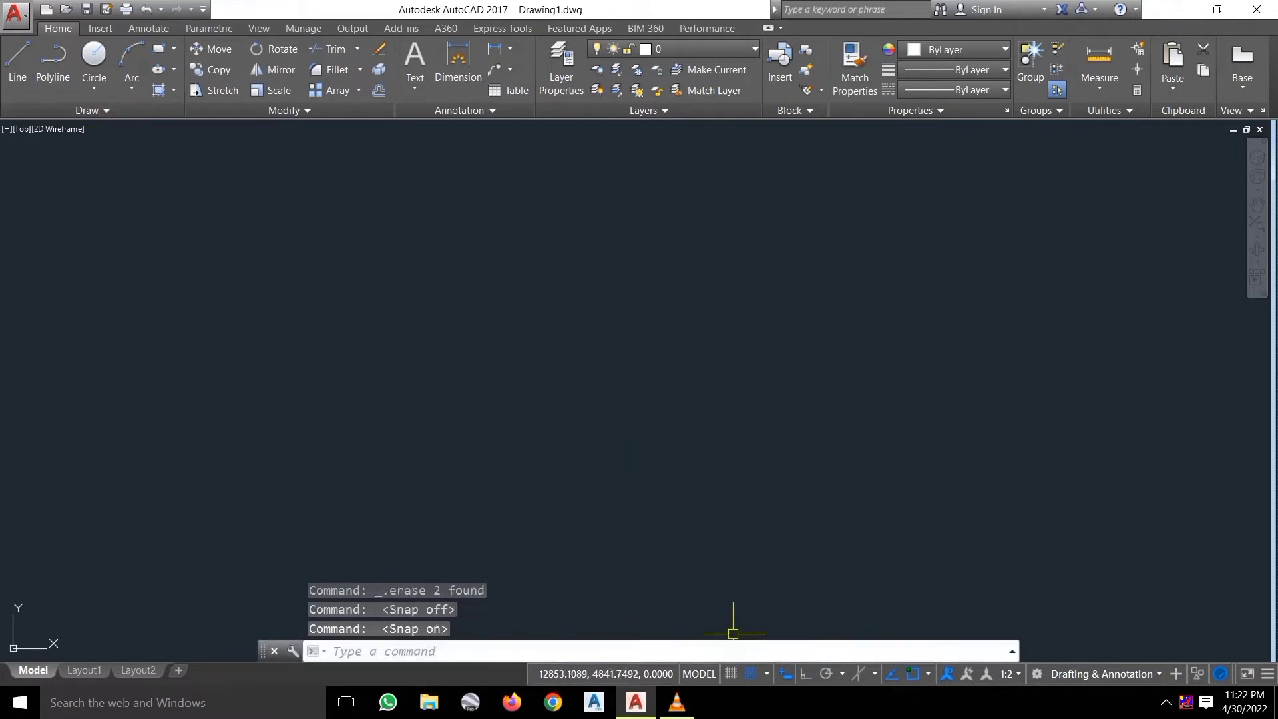
{"action": "left_click", "coordinate": [751, 673]}
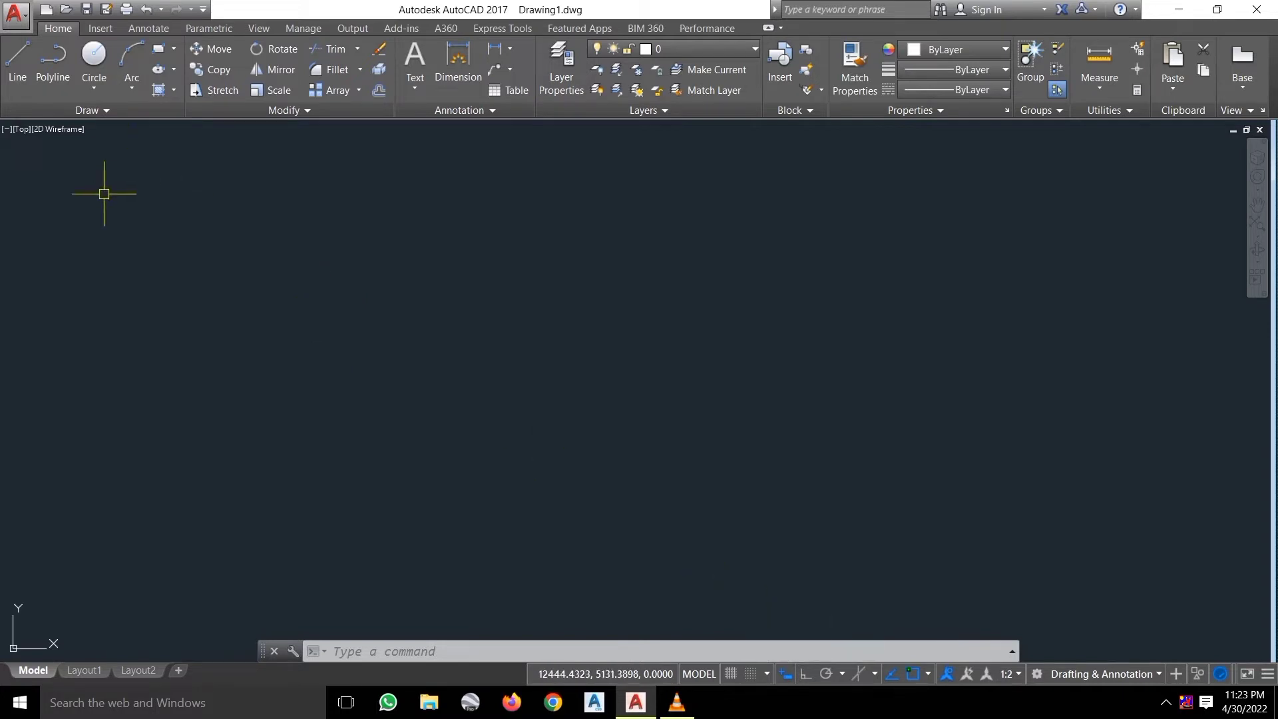
{"action": "left_click", "coordinate": [17, 63]}
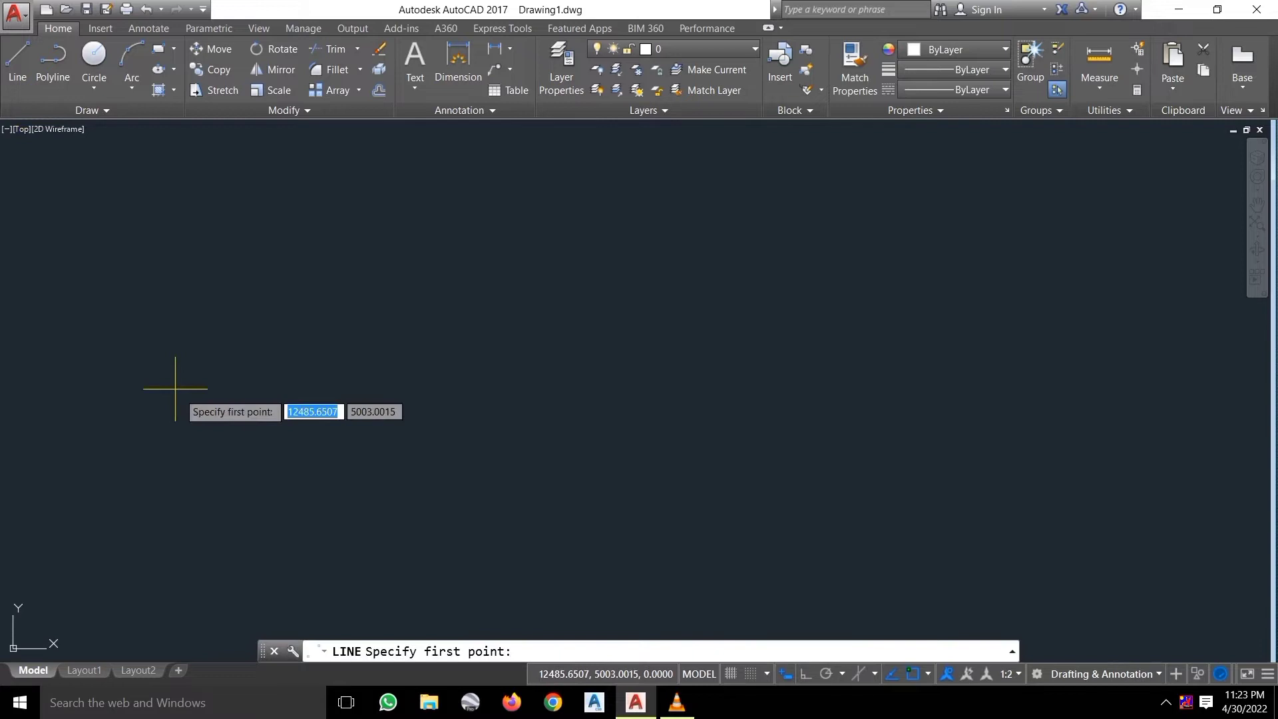
{"action": "left_click", "coordinate": [214, 419]}
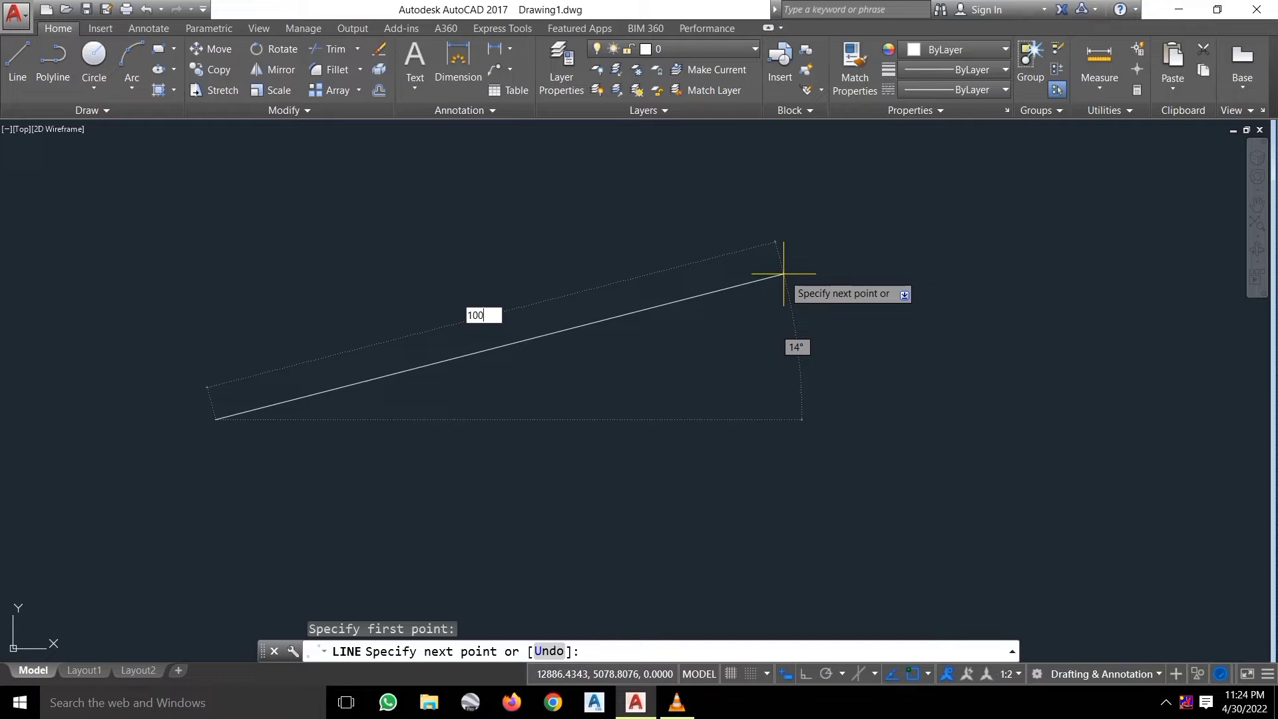
{"action": "key", "text": "Return"}
{"action": "key", "text": "Escape"}
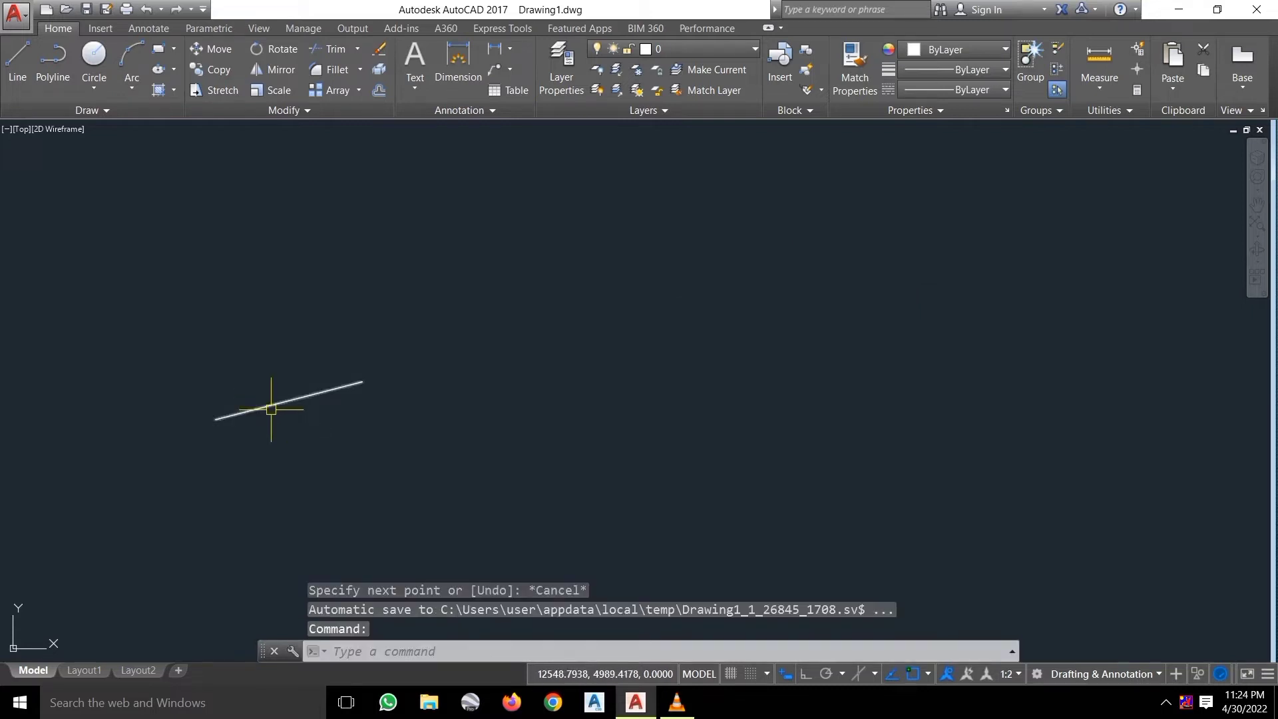
{"action": "left_click", "coordinate": [271, 407]}
{"action": "key", "text": "Escape"}
{"action": "left_click", "coordinate": [267, 404]}
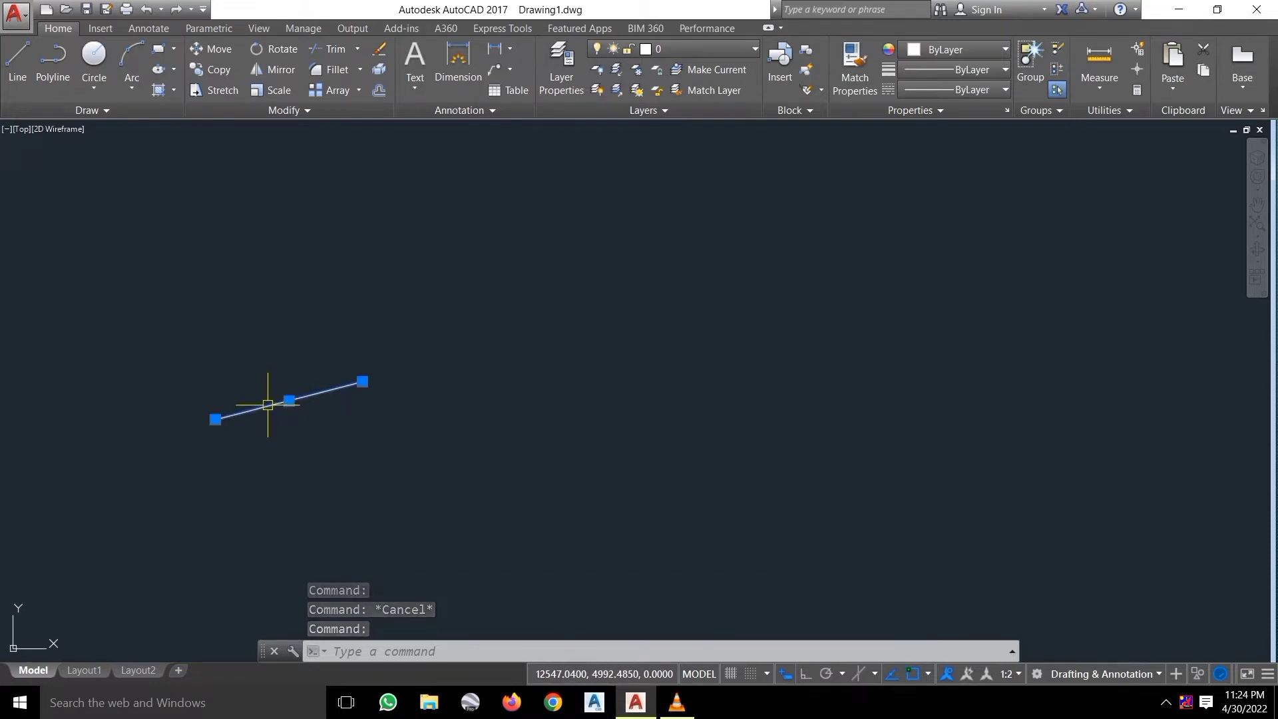
{"action": "key", "text": "Delete"}
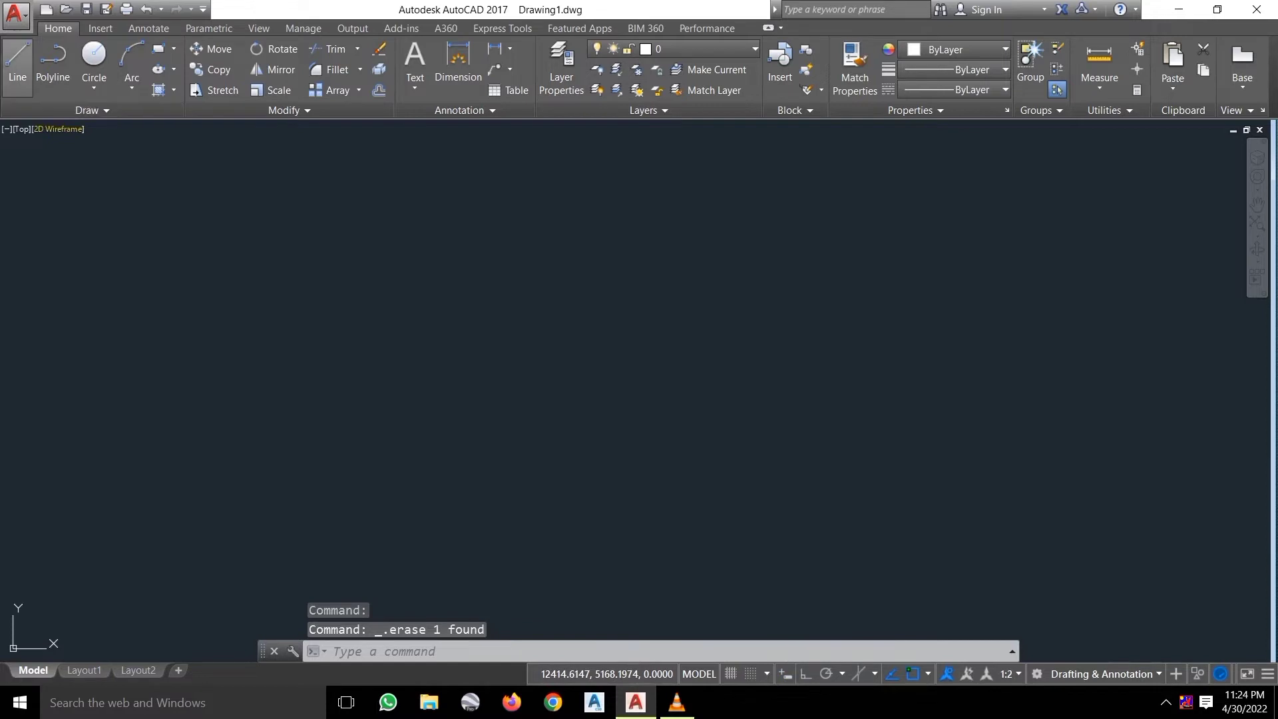
Draw an angled trial line, erase it, and turn Dynamic Input back on.
{"action": "left_click", "coordinate": [17, 64]}
{"action": "left_click", "coordinate": [296, 489]}
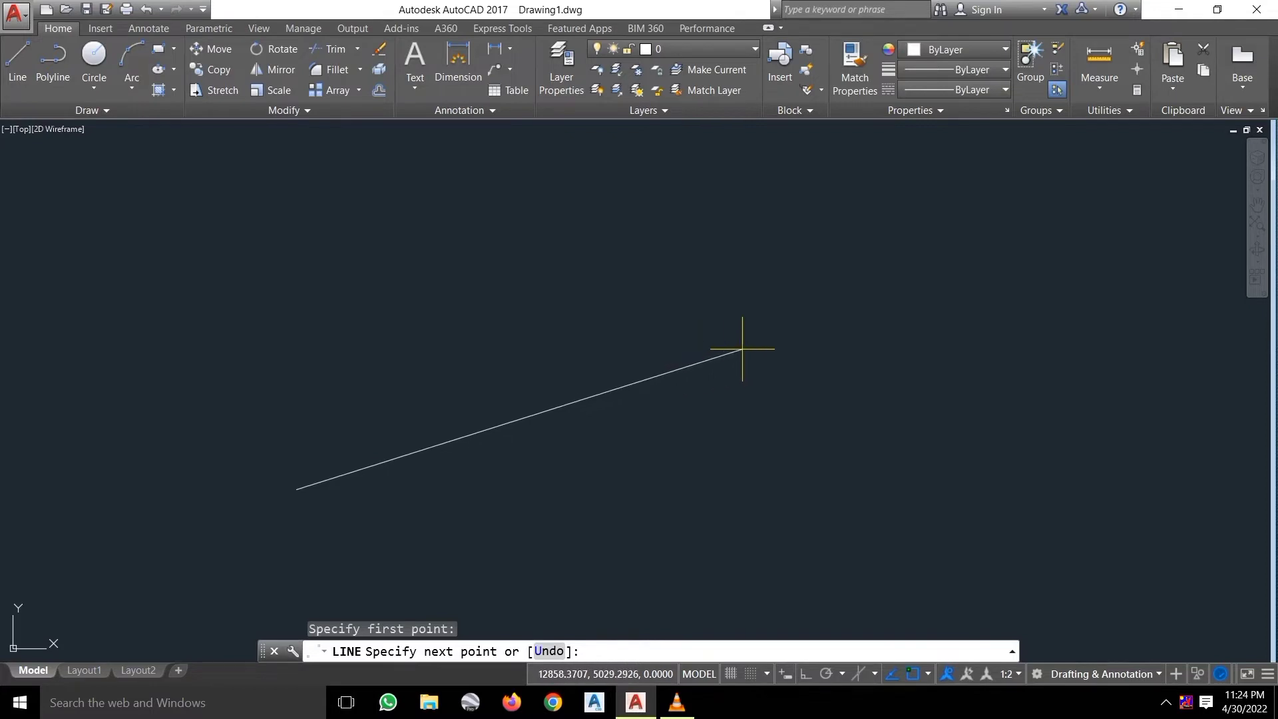
{"action": "left_click", "coordinate": [783, 329]}
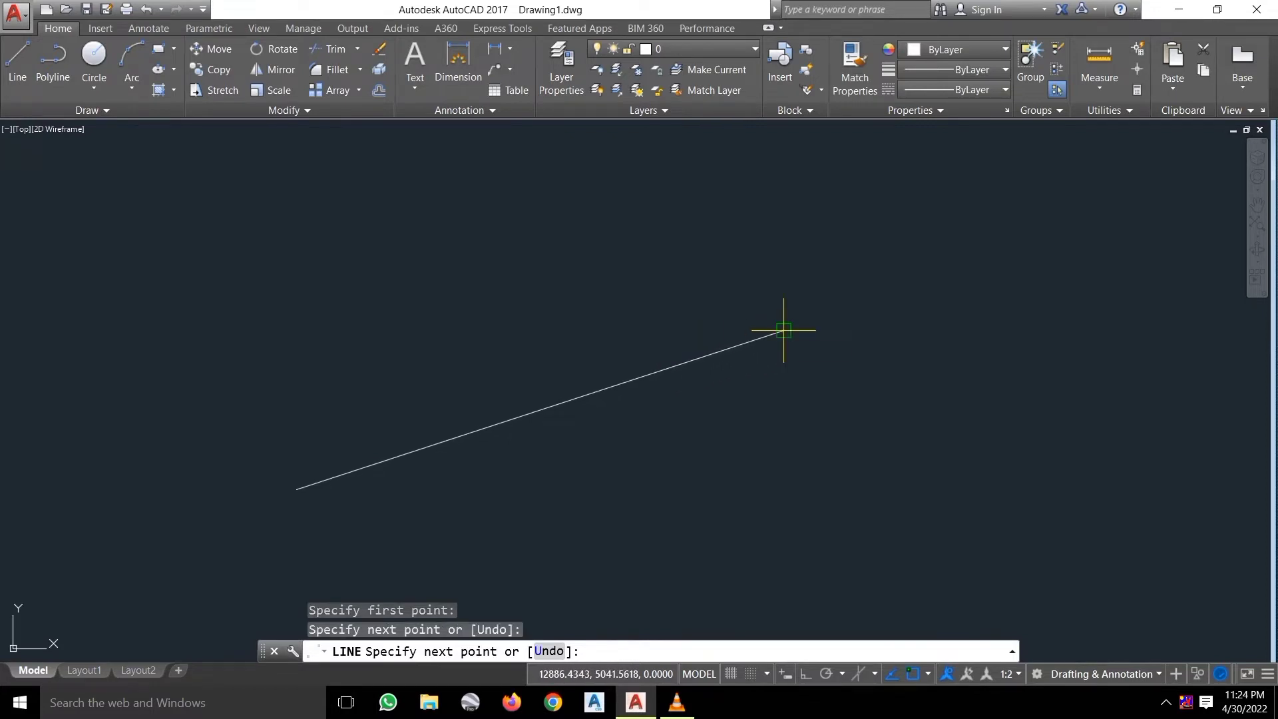
{"action": "key", "text": "Escape"}
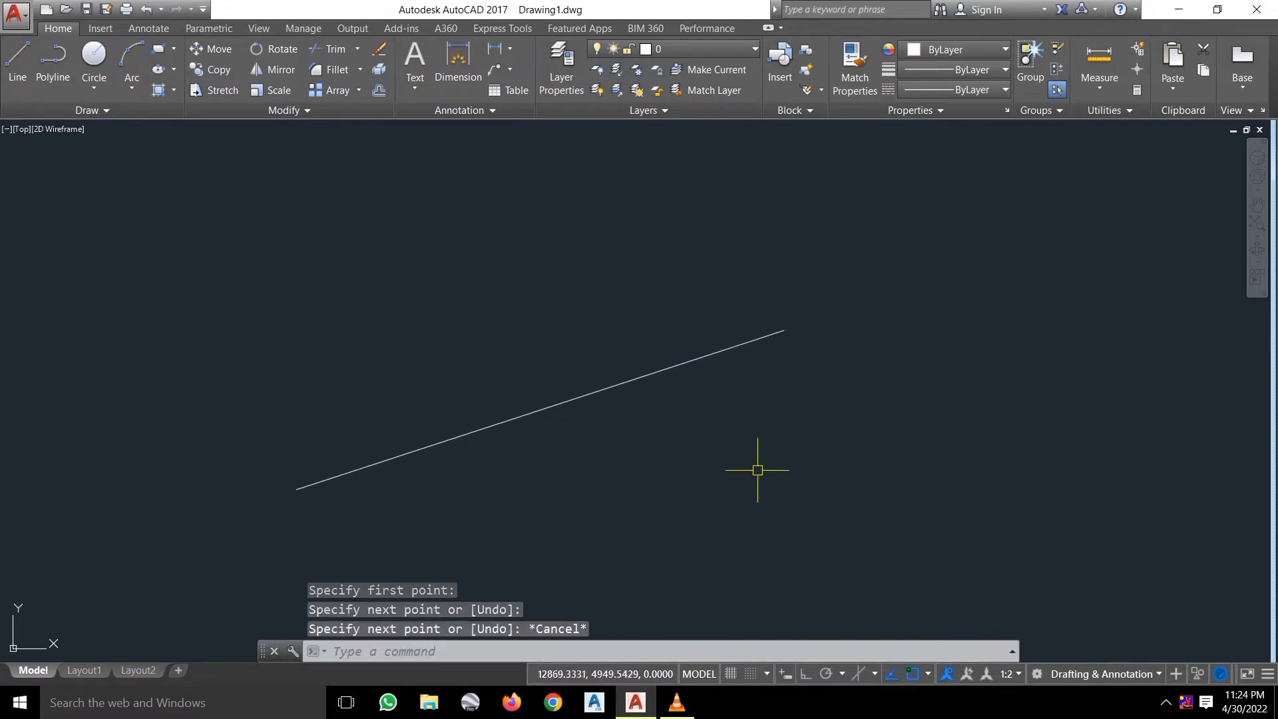
{"action": "left_click", "coordinate": [756, 465]}
{"action": "left_click", "coordinate": [577, 261]}
{"action": "key", "text": "Delete"}
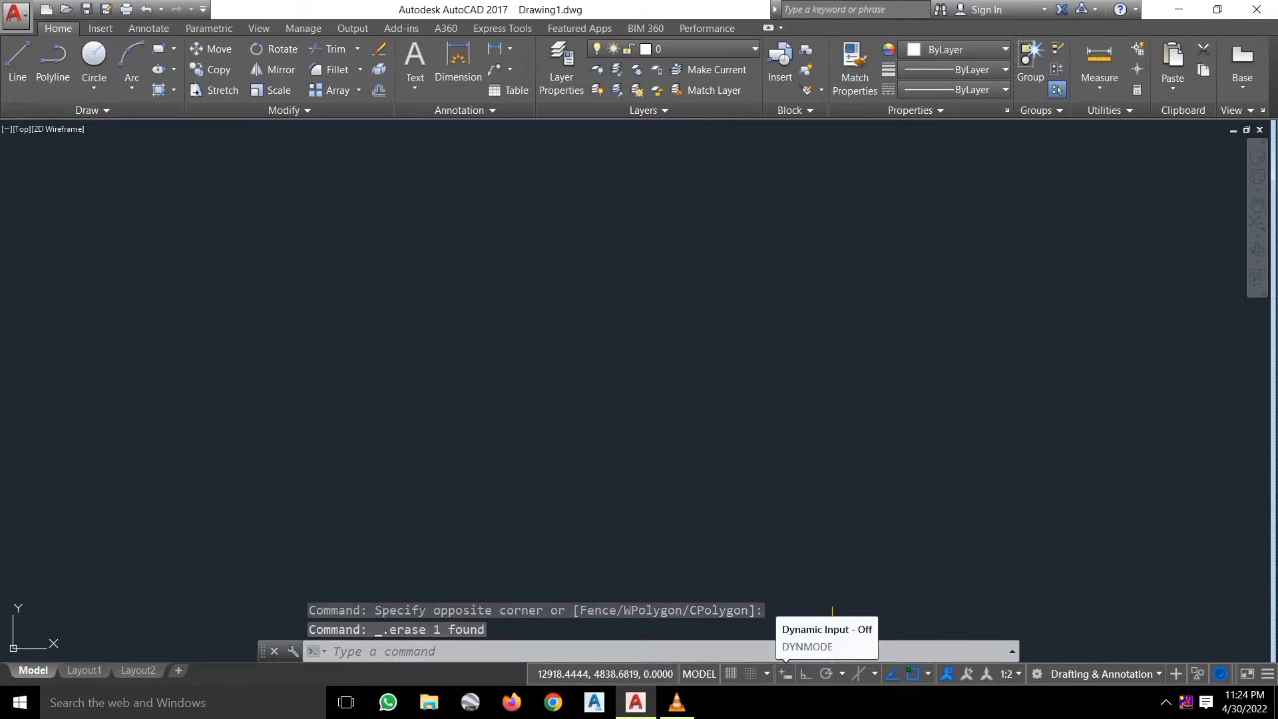
{"action": "left_click", "coordinate": [785, 673]}
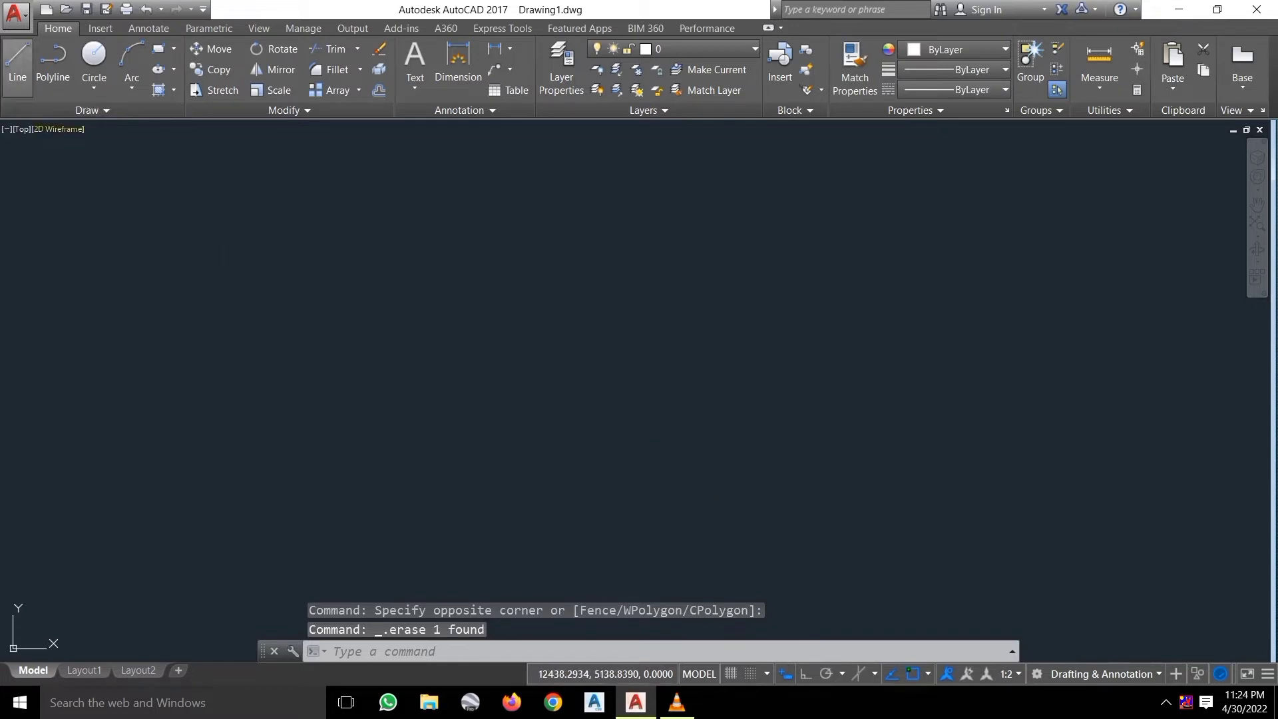
Draw a 100-unit line at 30° from a picked start point using Dynamic Input.
{"action": "left_click", "coordinate": [17, 67]}
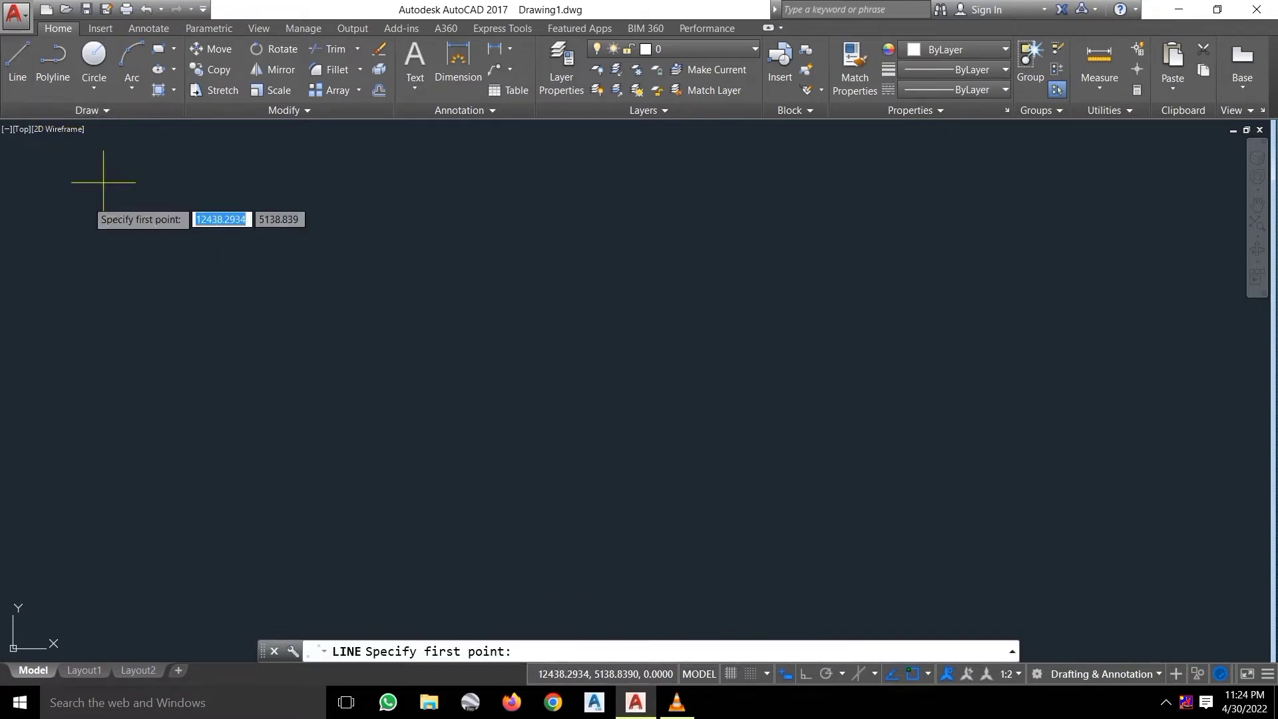
{"action": "left_click", "coordinate": [272, 411]}
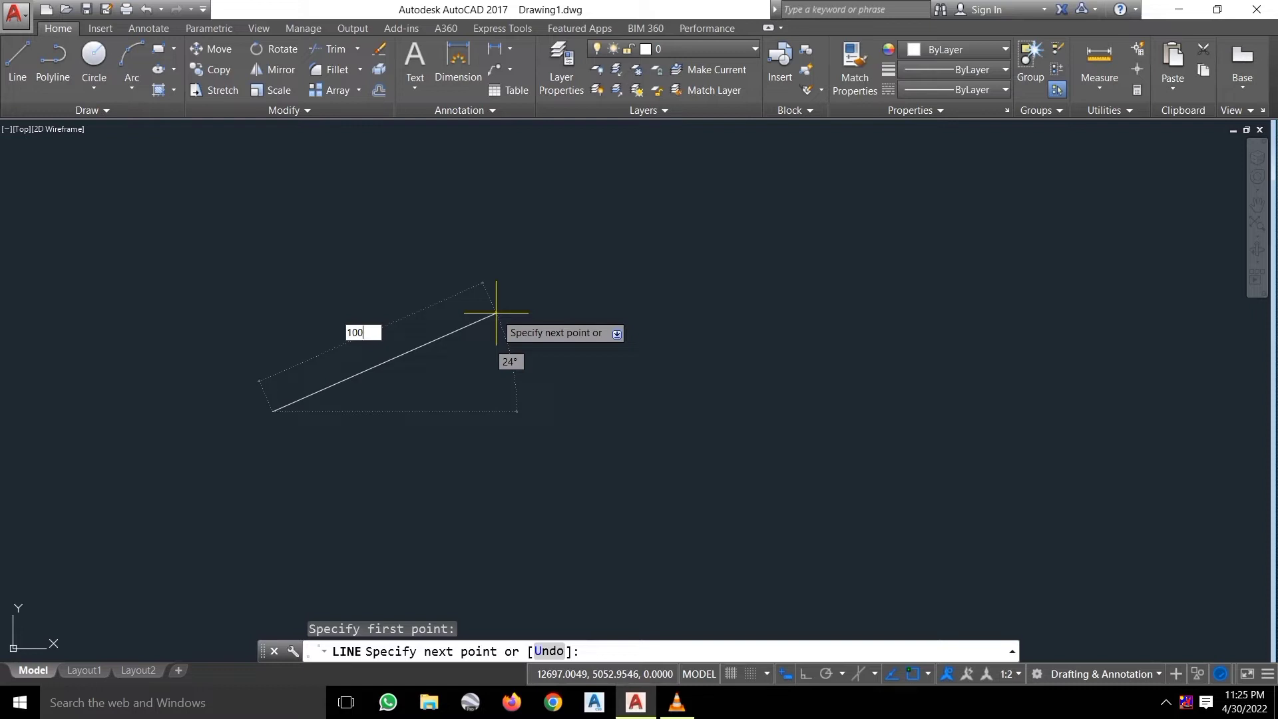
{"action": "key", "text": "Tab"}
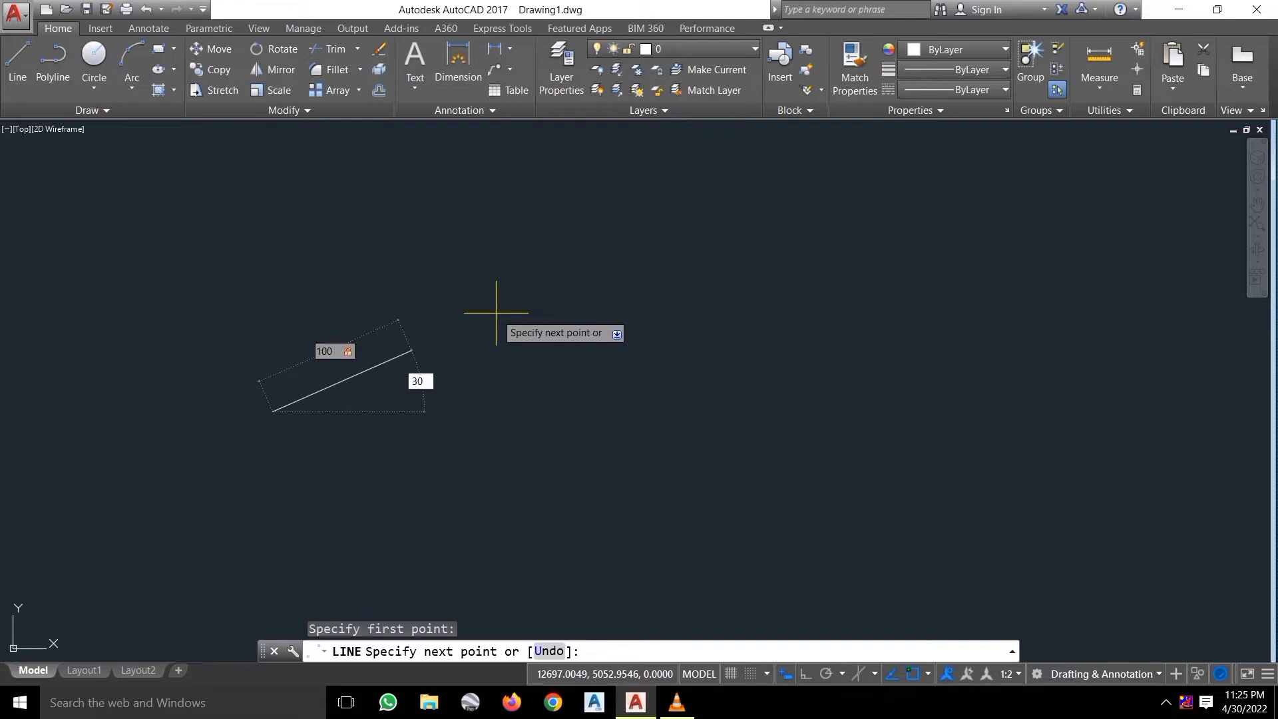
{"action": "key", "text": "Return"}
{"action": "key", "text": "Escape"}
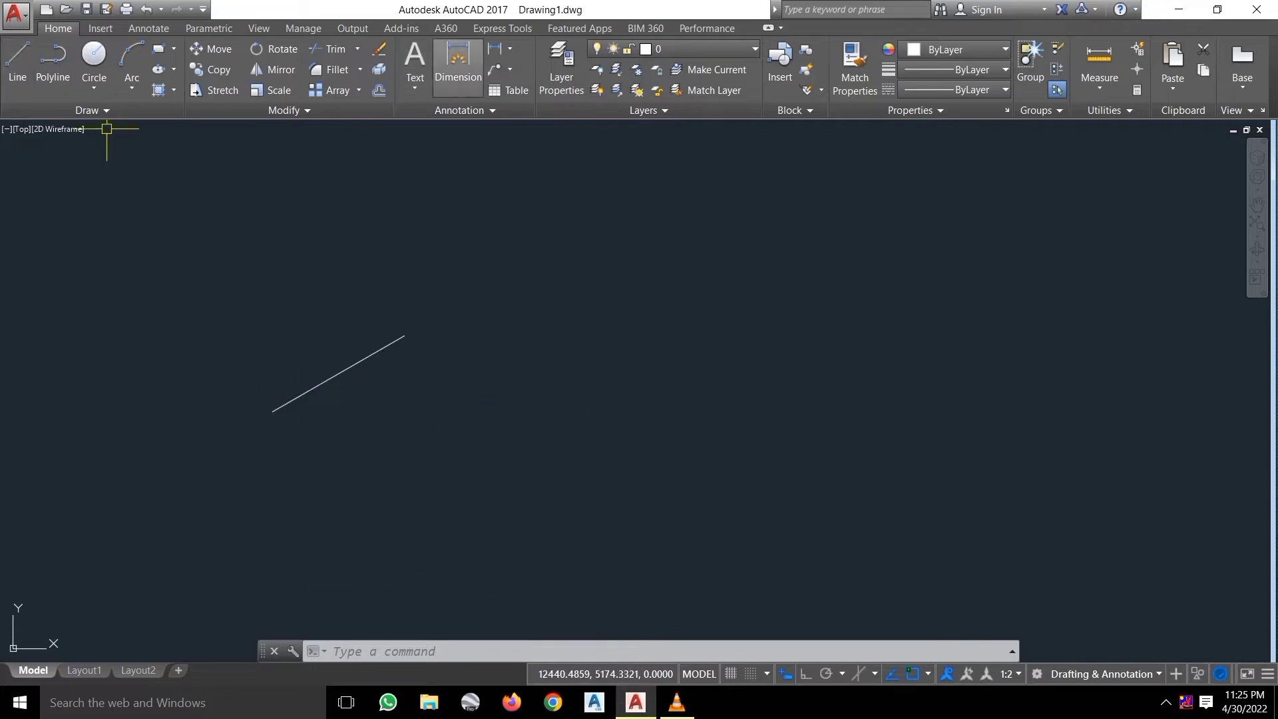
{"action": "left_click", "coordinate": [458, 66]}
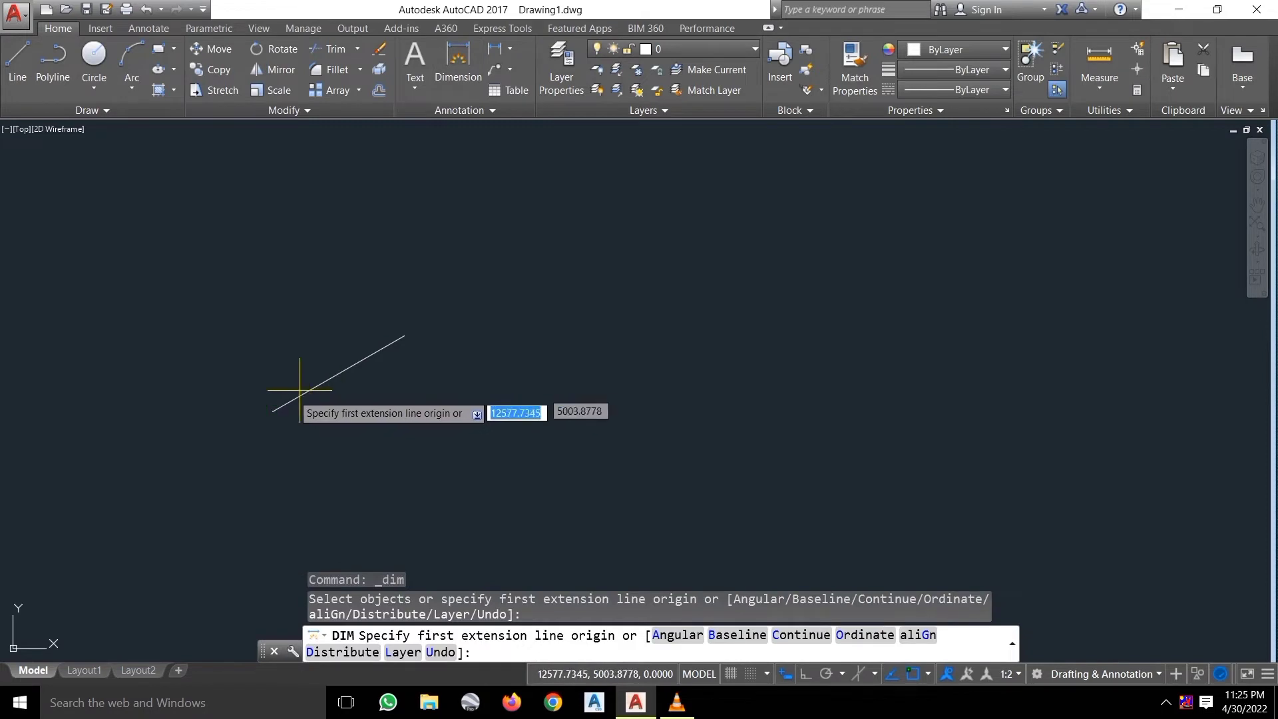
{"action": "left_click", "coordinate": [273, 410]}
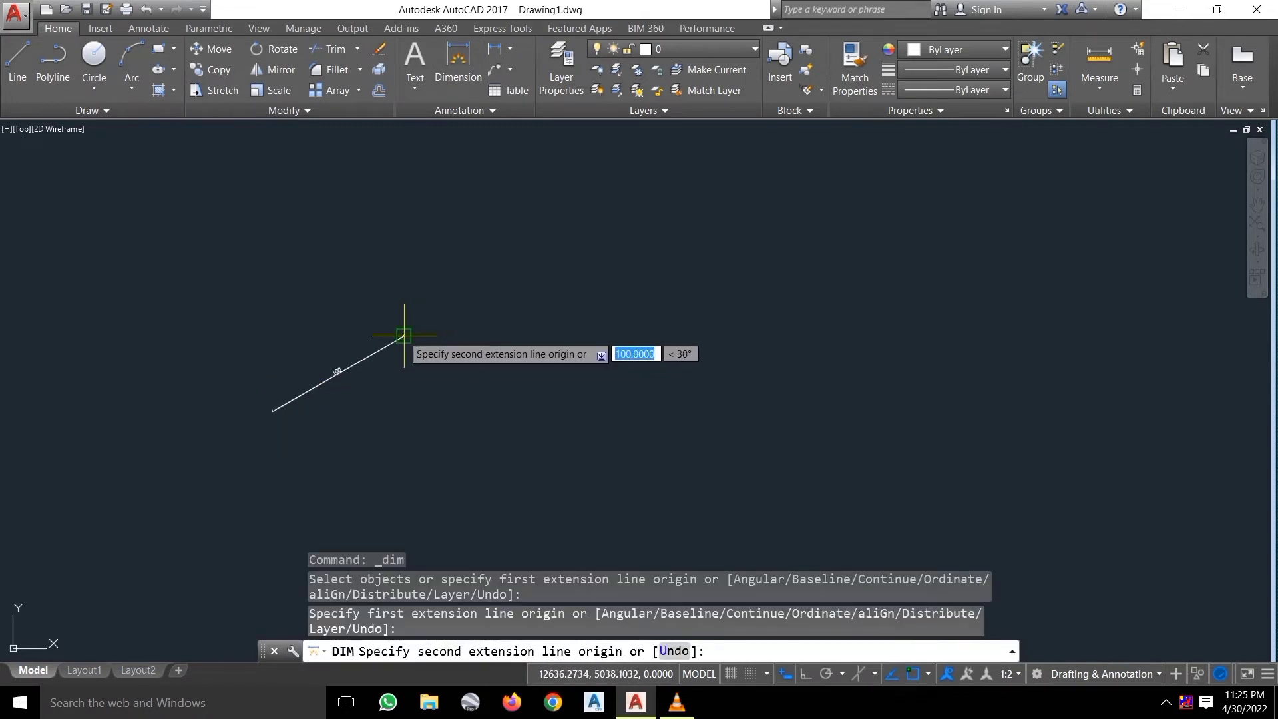
{"action": "left_click", "coordinate": [404, 335]}
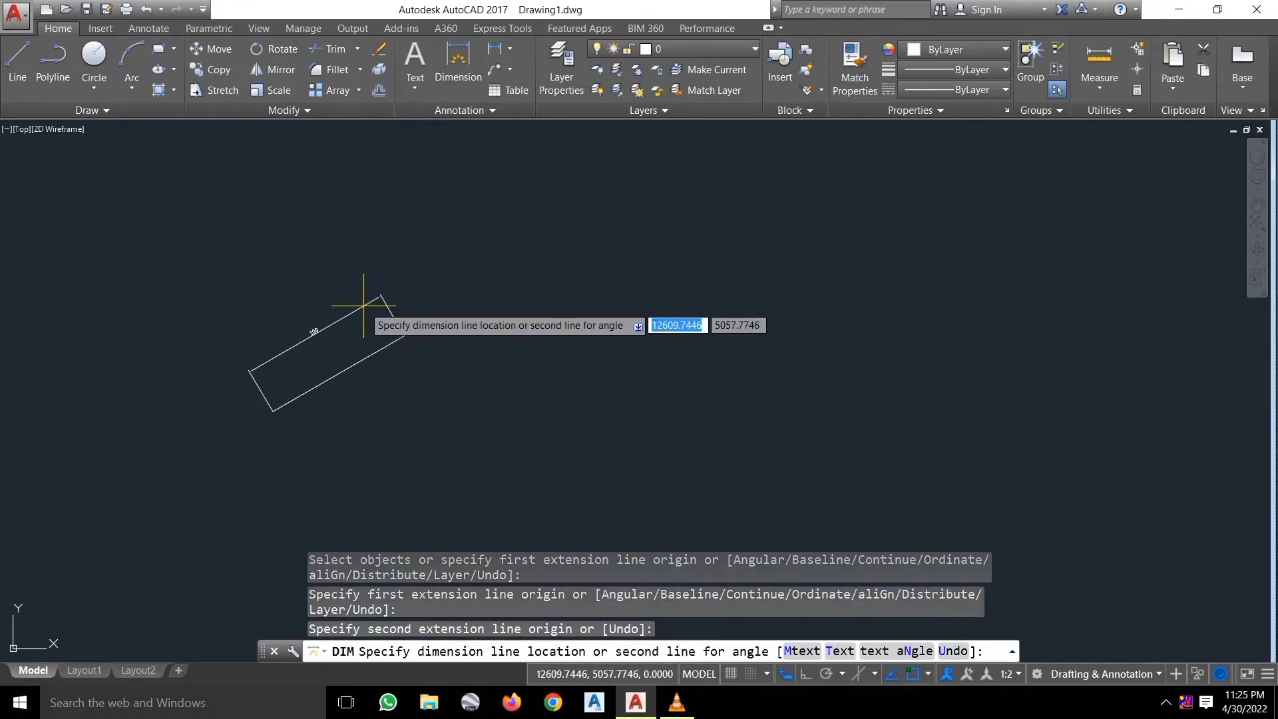
{"action": "key", "text": "Escape"}
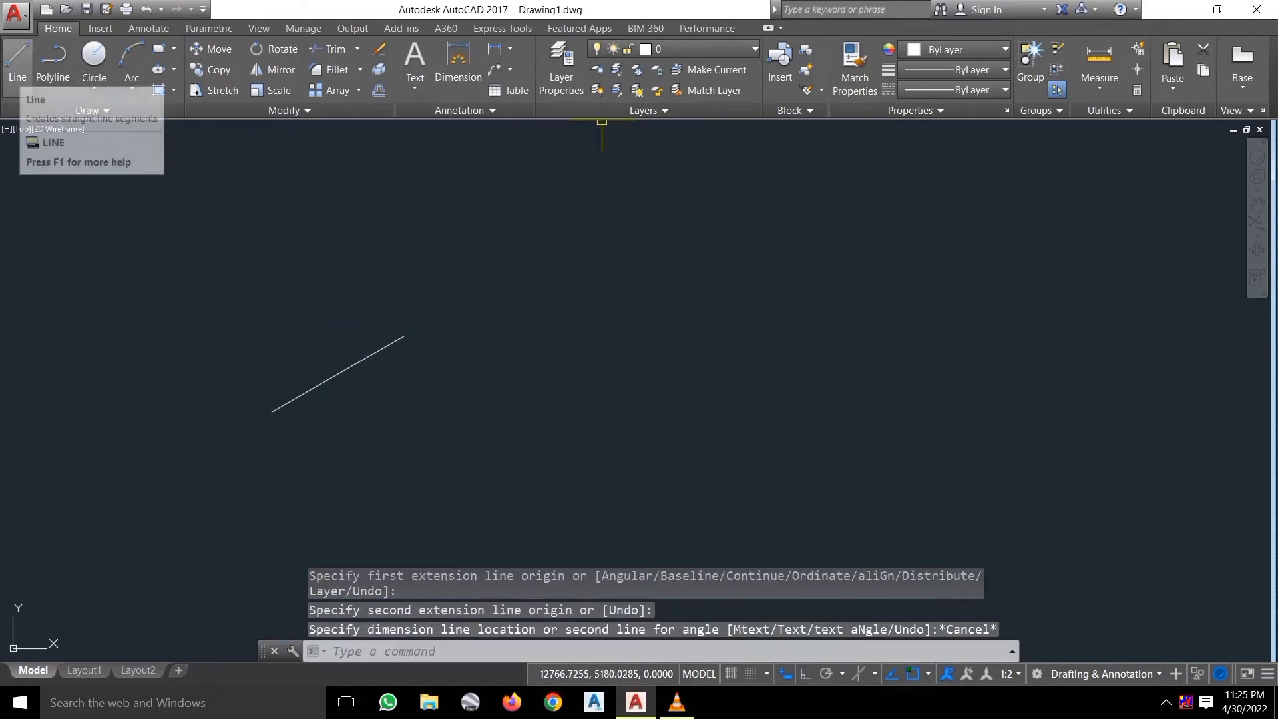
{"action": "left_click", "coordinate": [18, 63]}
With Ortho on, draw a horizontal line rightward from the inclined line's lower-left endpoint.
{"action": "left_click", "coordinate": [273, 413]}
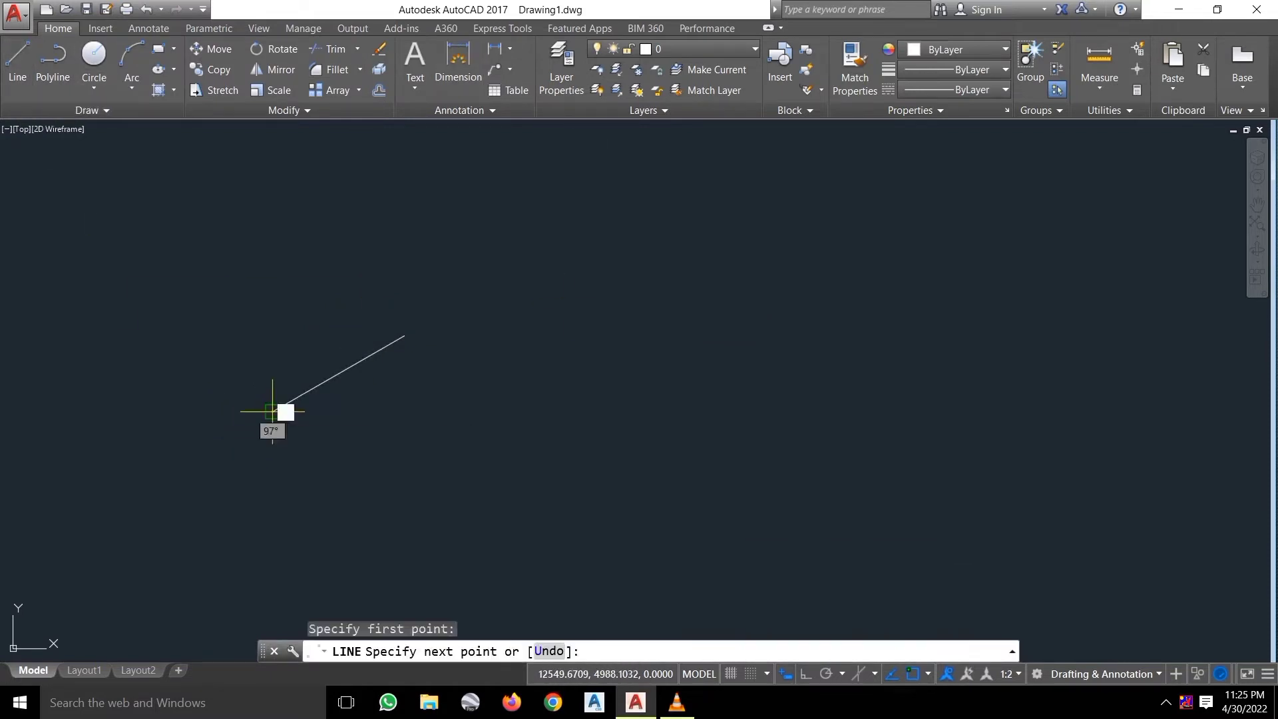
{"action": "left_click", "coordinate": [805, 674]}
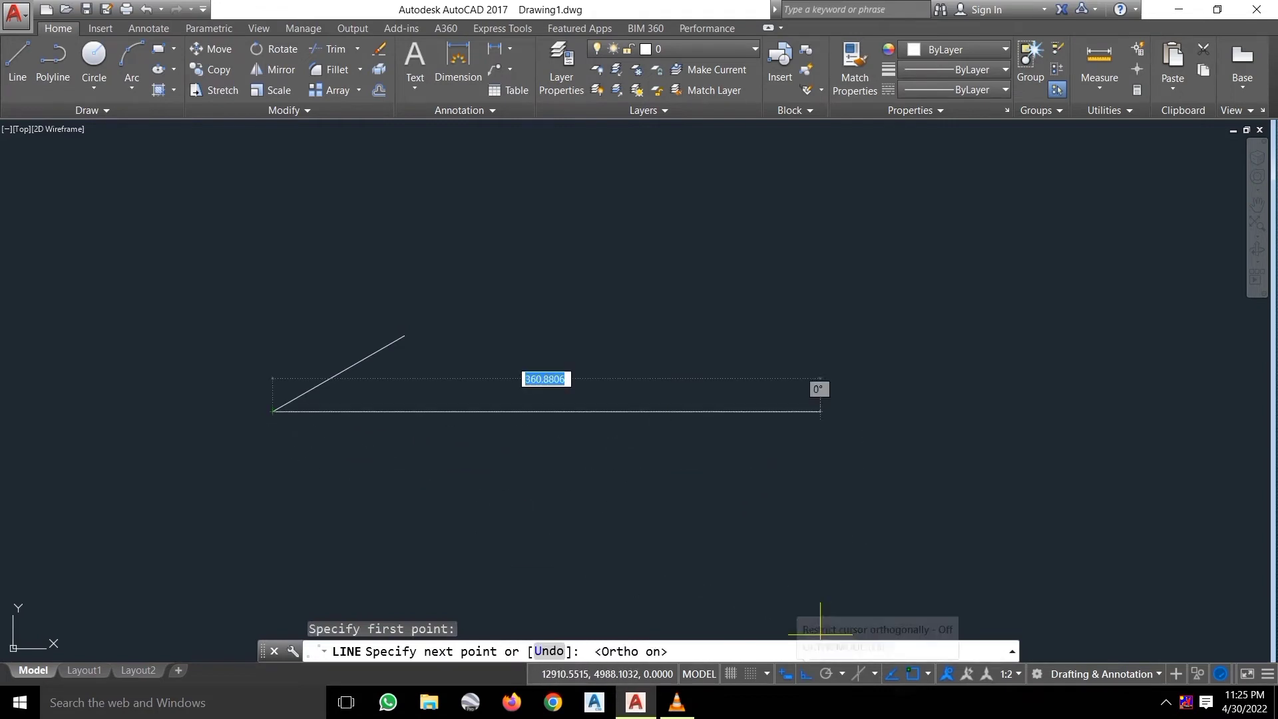
{"action": "left_click", "coordinate": [678, 456]}
{"action": "key", "text": "Escape"}
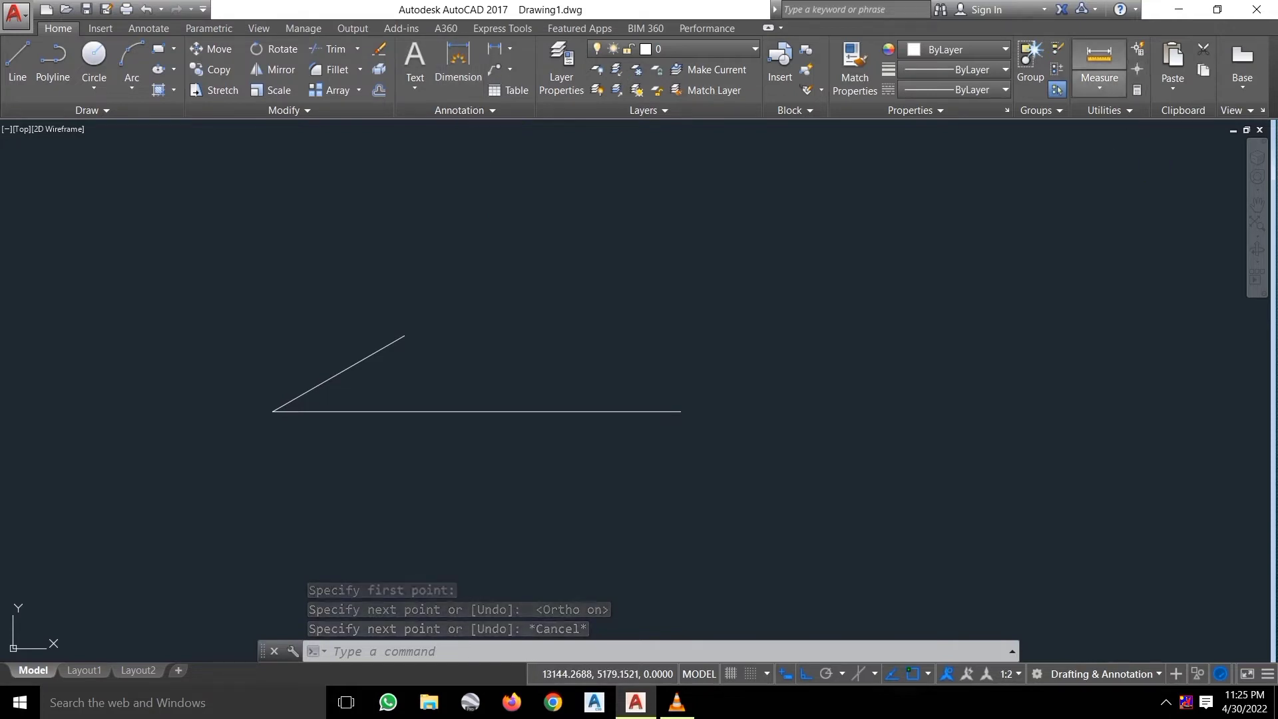
{"action": "left_click", "coordinate": [1099, 79]}
{"action": "left_click", "coordinate": [1112, 182]}
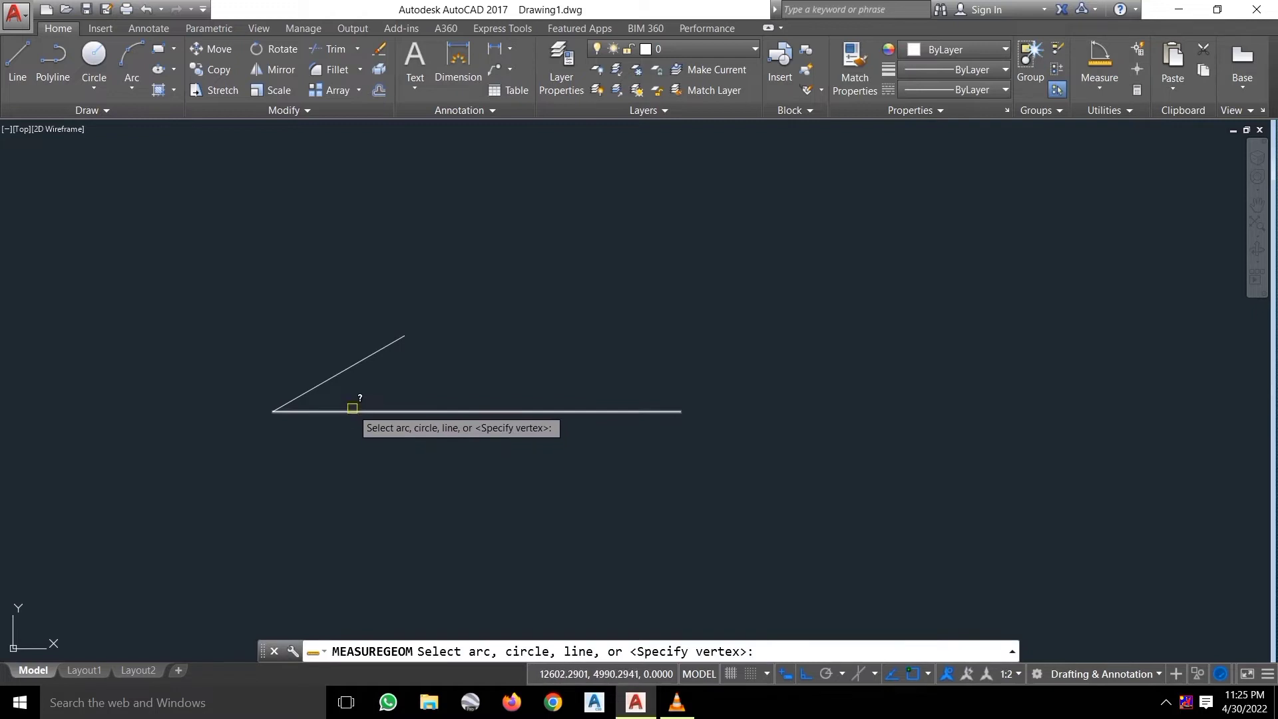
{"action": "left_click", "coordinate": [328, 381]}
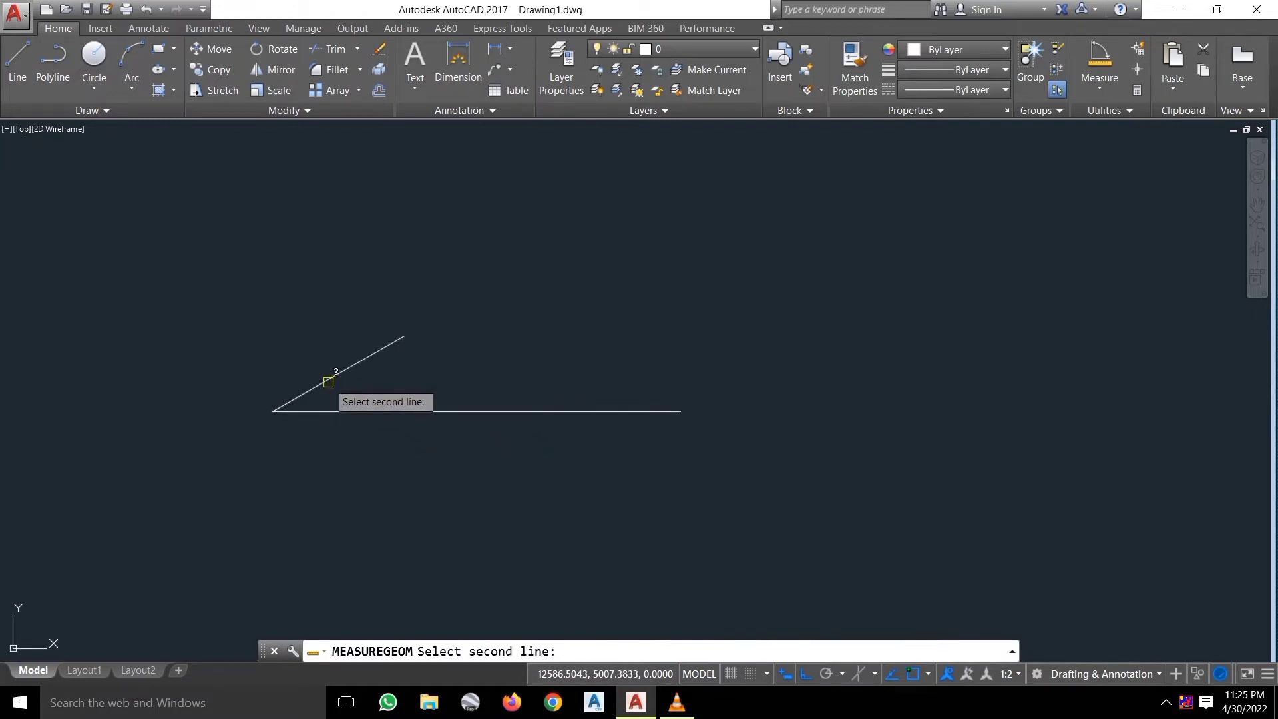
{"action": "left_click", "coordinate": [345, 410]}
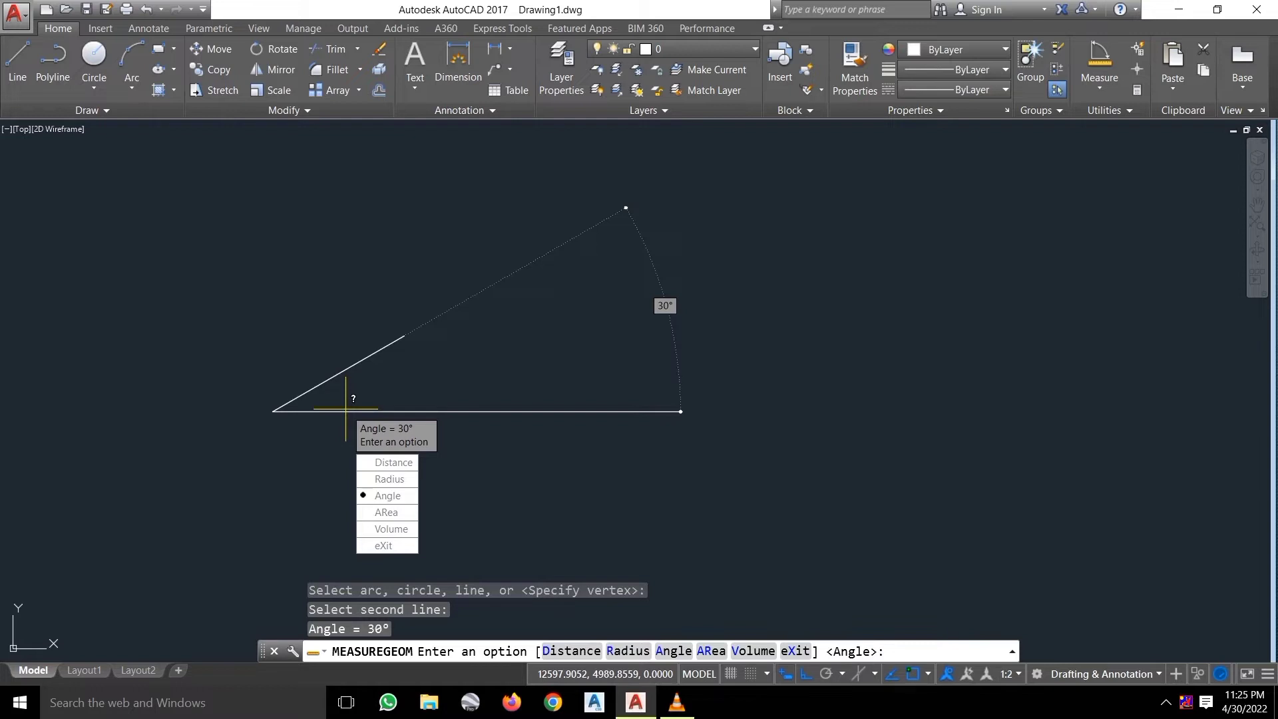
{"action": "key", "text": "Escape"}
{"action": "key", "text": "Escape"}
{"action": "key", "text": "Escape"}
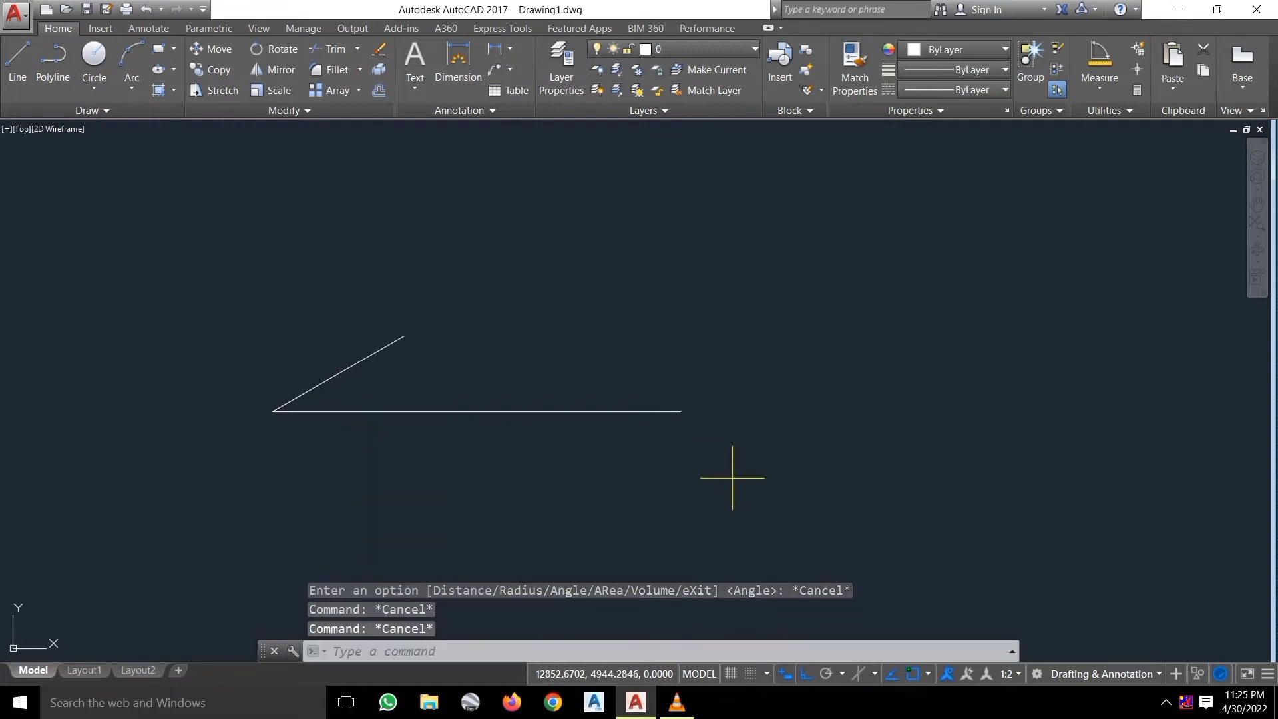
{"action": "left_click", "coordinate": [732, 476]}
{"action": "left_click", "coordinate": [324, 308]}
{"action": "key", "text": "Delete"}
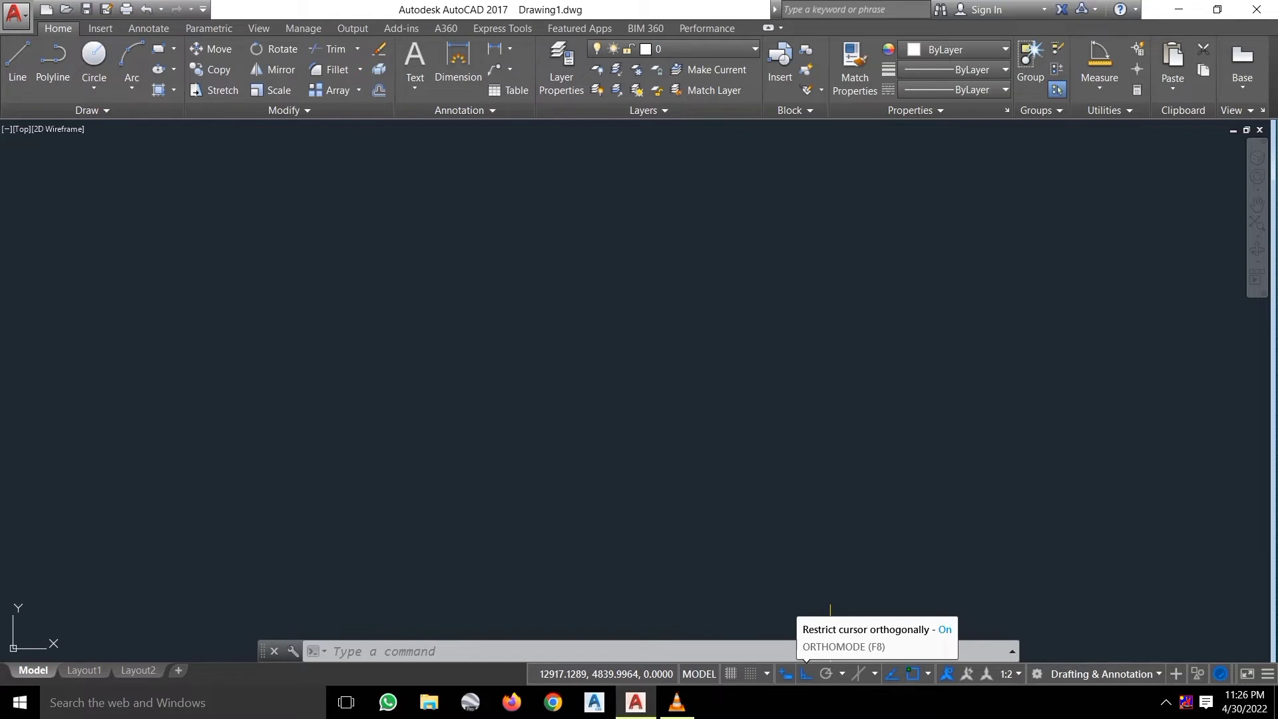
{"action": "left_click", "coordinate": [17, 63]}
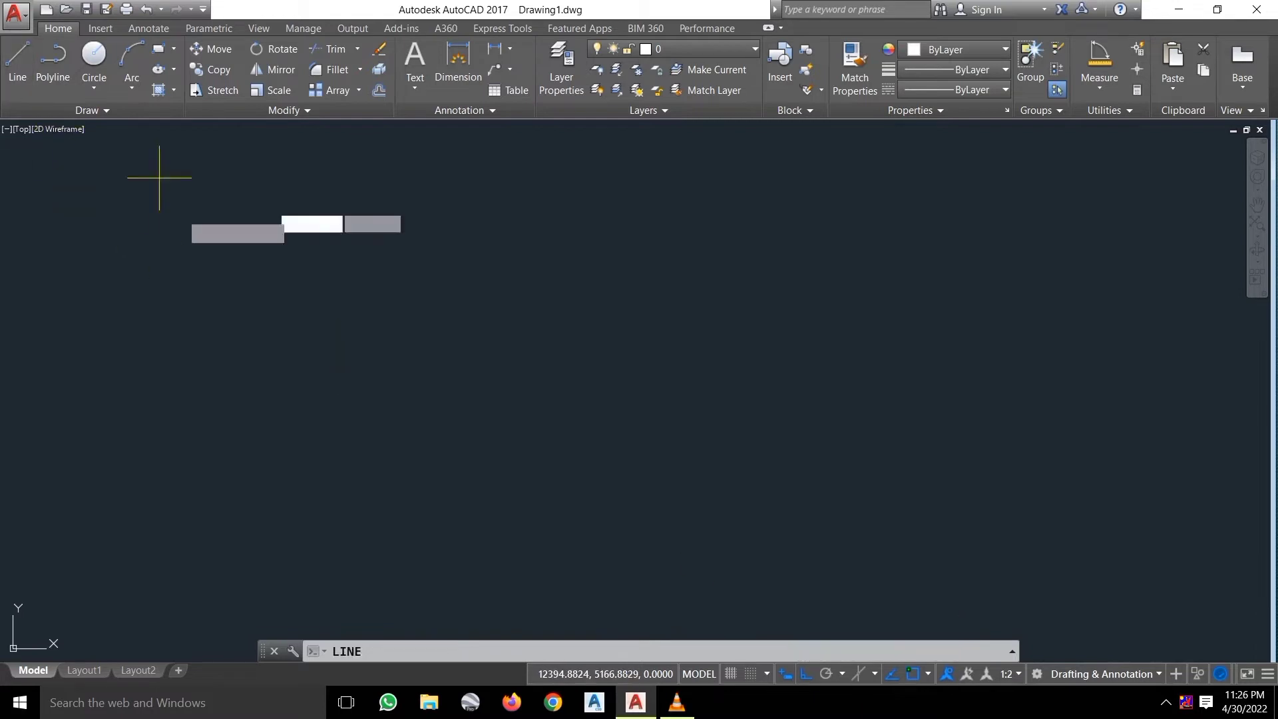
{"action": "left_click", "coordinate": [288, 353]}
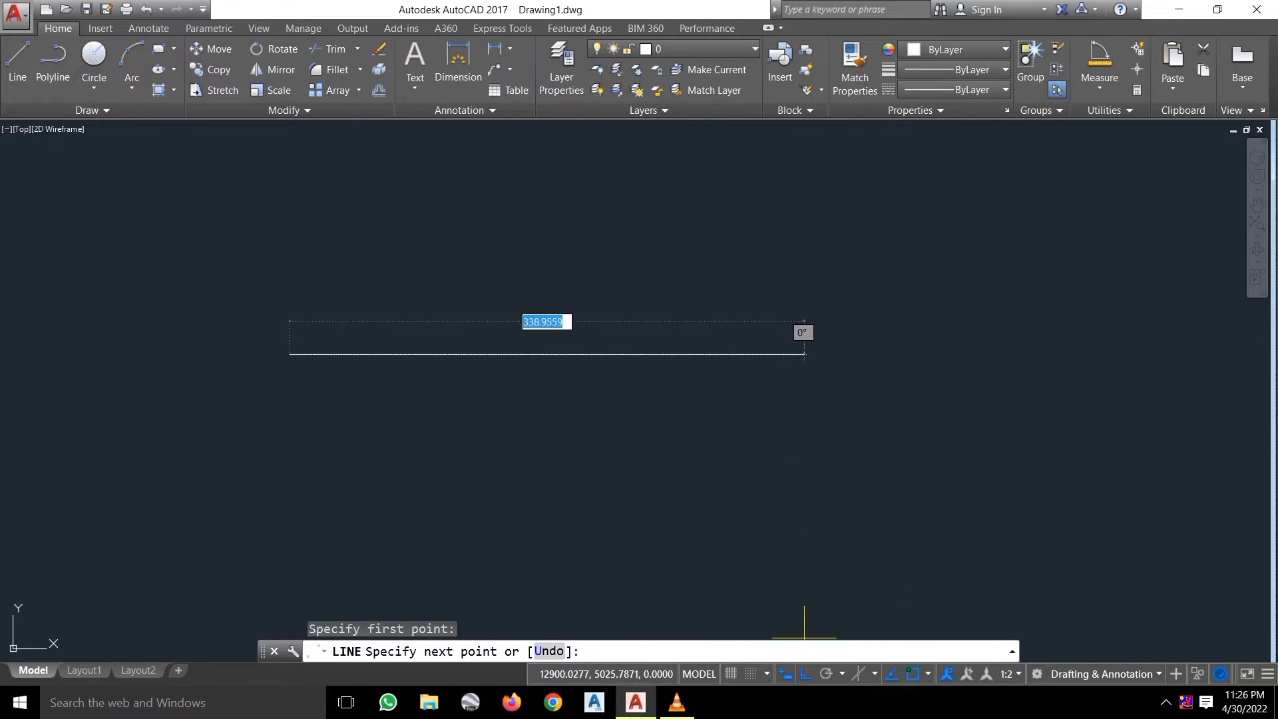
{"action": "left_click", "coordinate": [806, 673]}
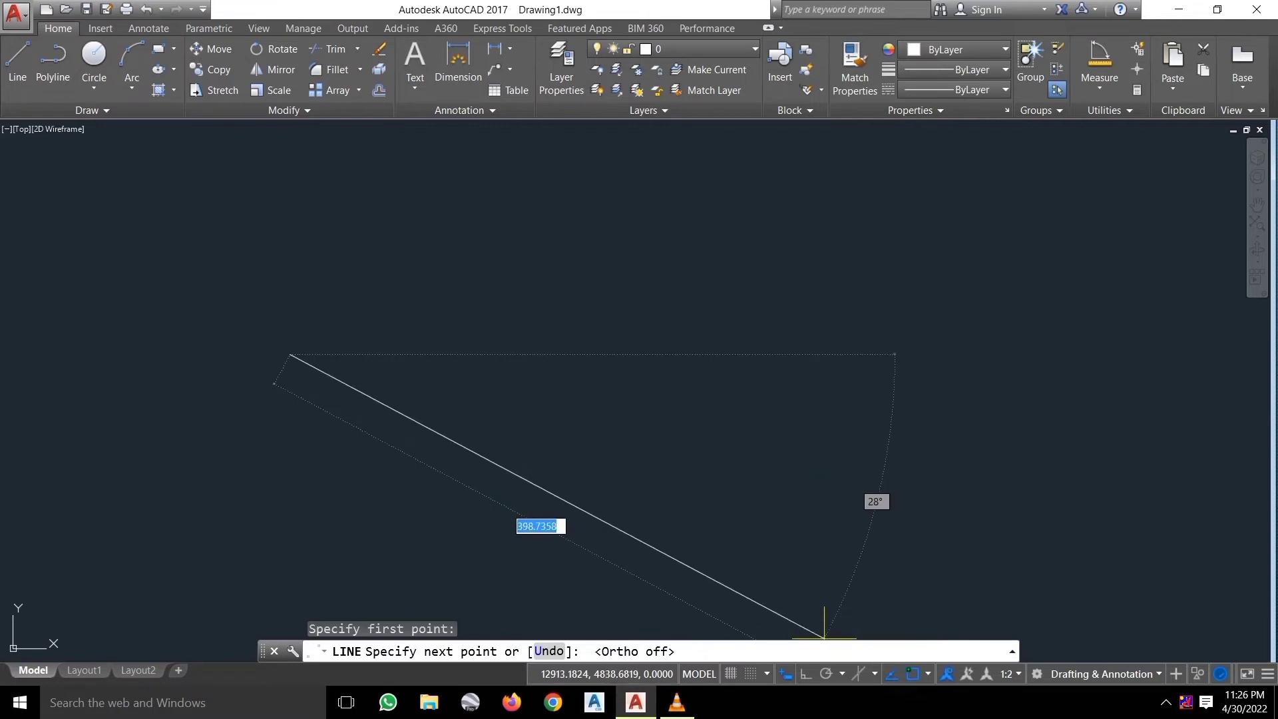
{"action": "key", "text": "F8"}
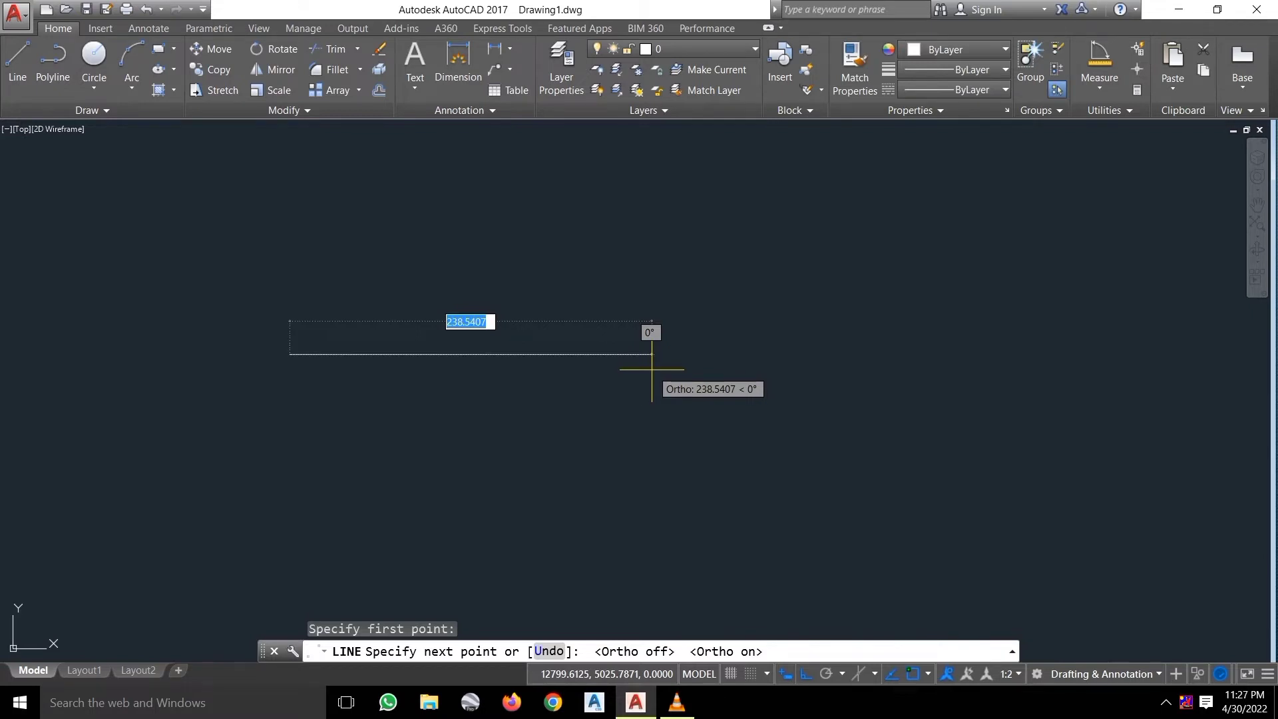
{"action": "key", "text": "Escape"}
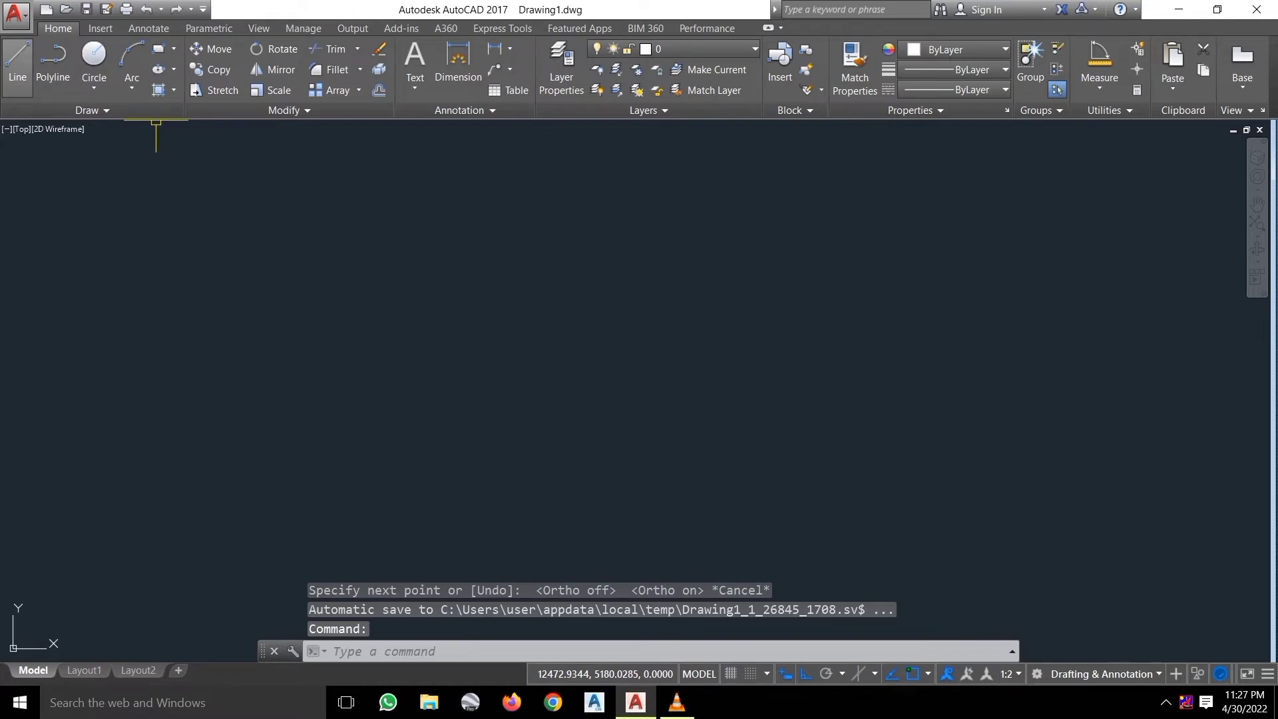
{"action": "left_click", "coordinate": [17, 67]}
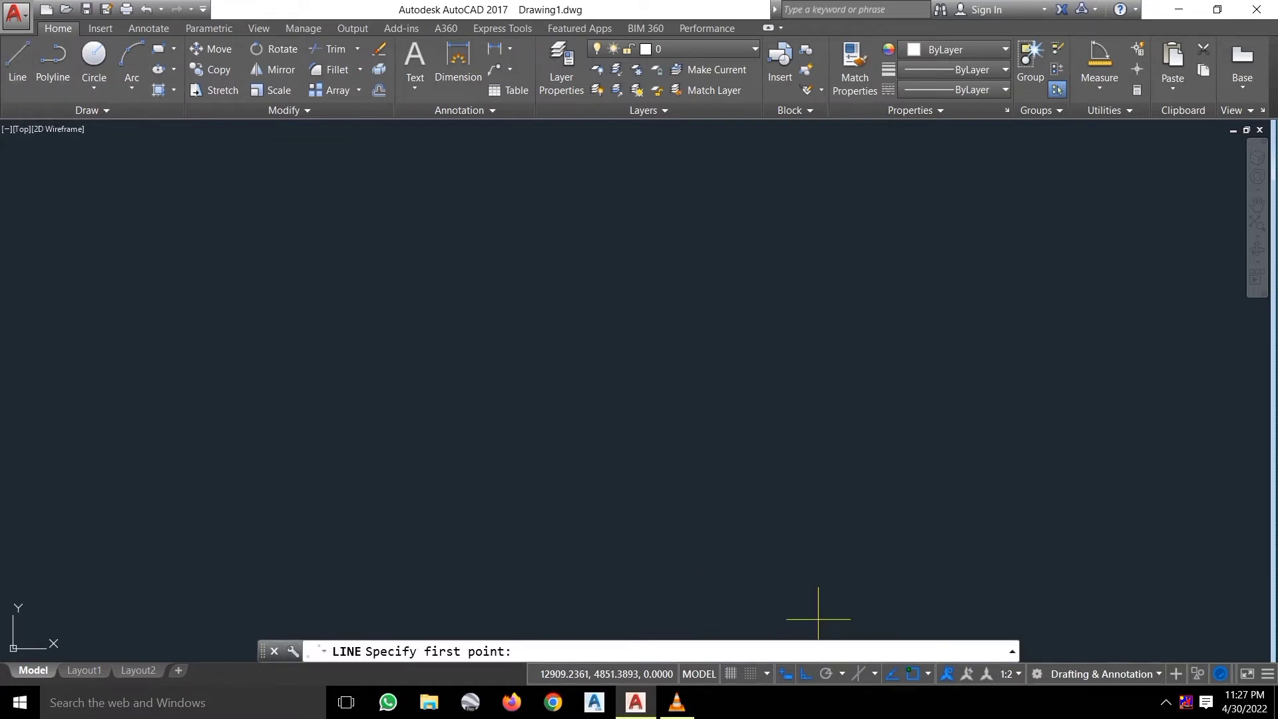
Draw a line of length 100 at 10° from a picked start point via Dynamic Input.
{"action": "left_click", "coordinate": [423, 341]}
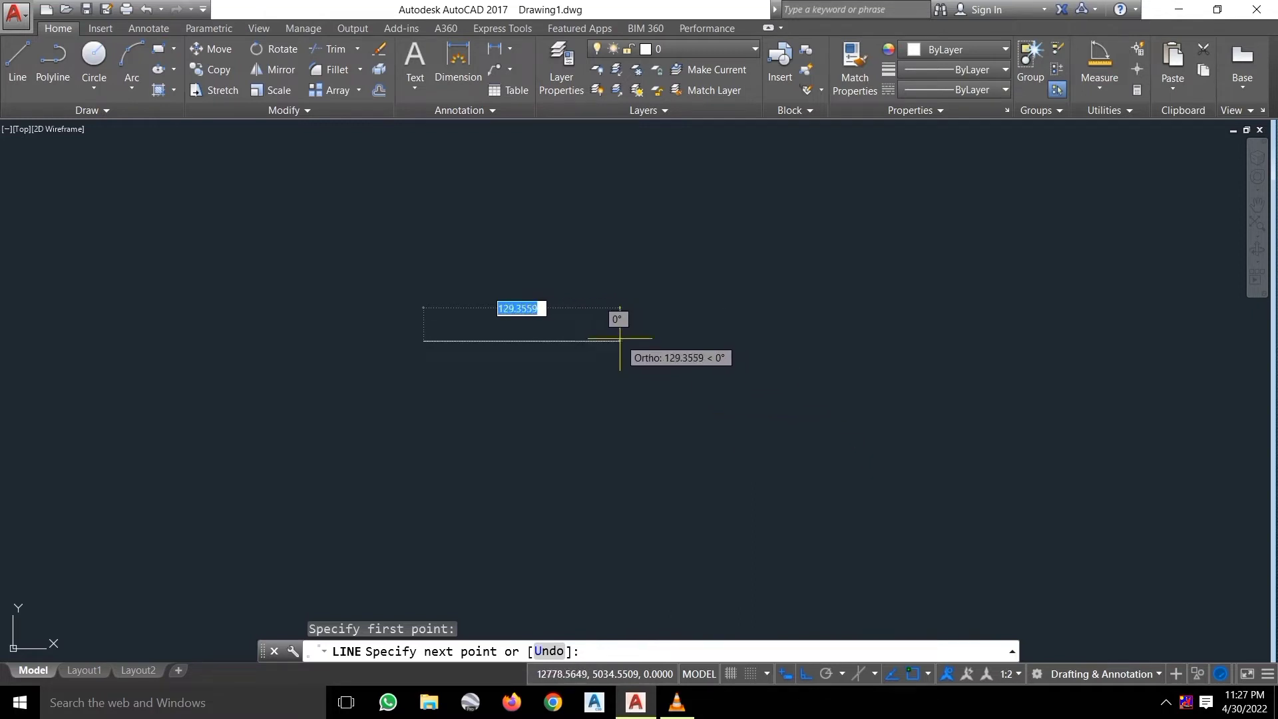
{"action": "type", "text": "100"}
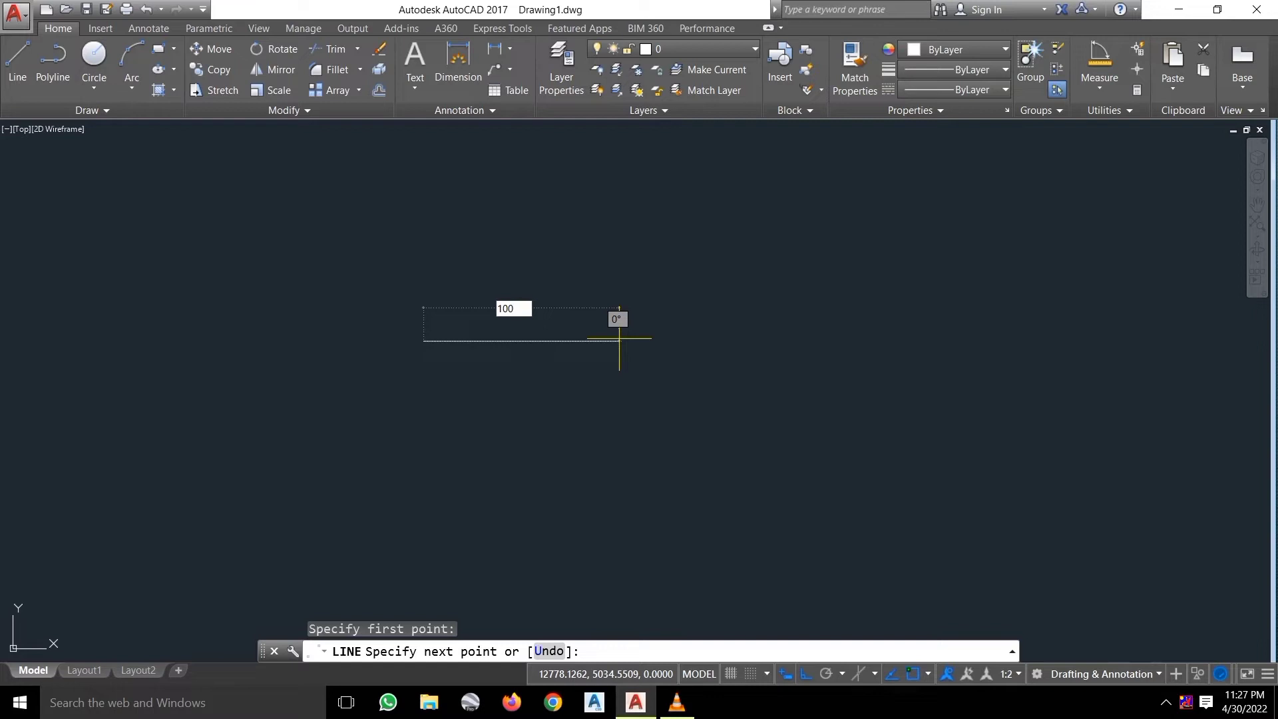
{"action": "key", "text": "Tab"}
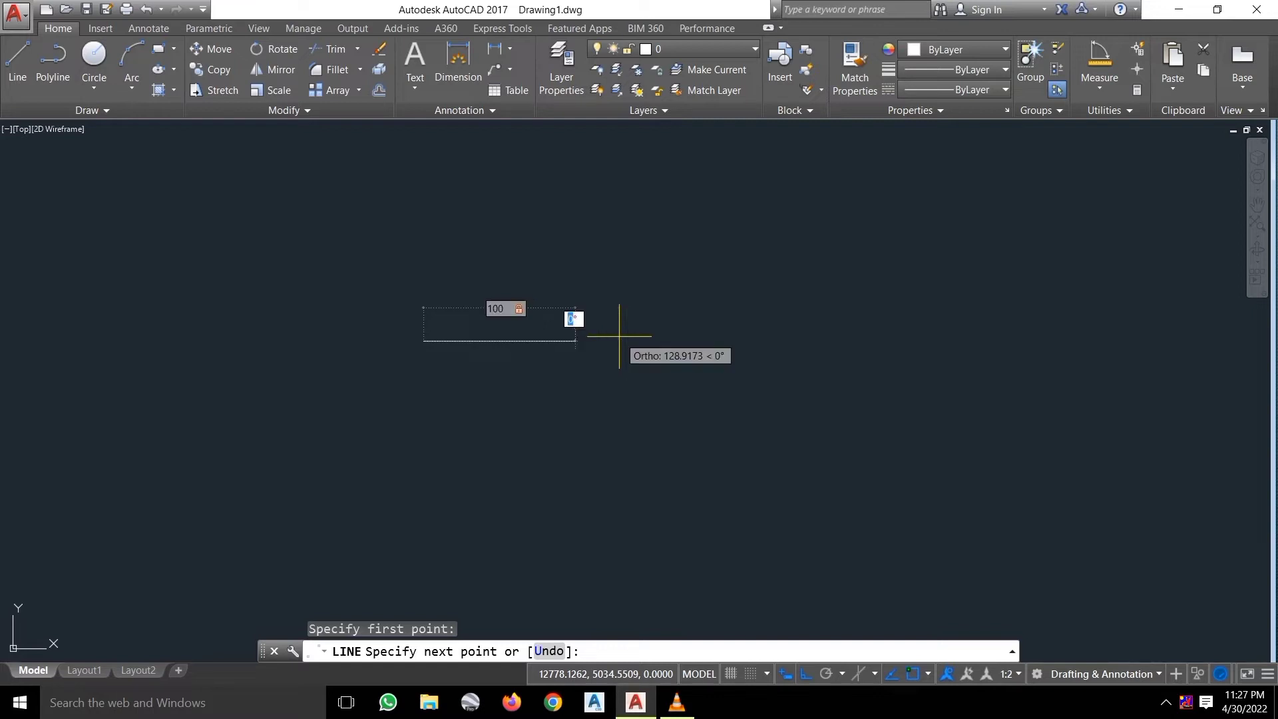
{"action": "type", "text": "1"}
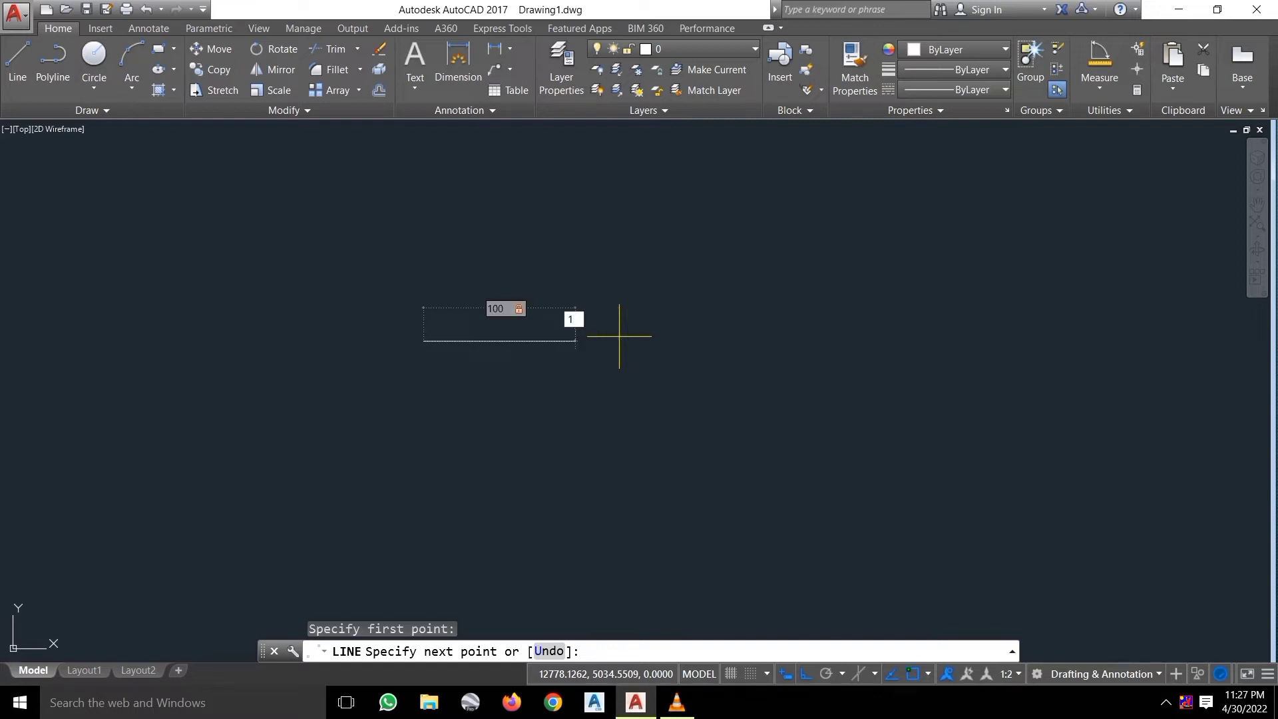
{"action": "key", "text": "Return"}
{"action": "key", "text": "Escape"}
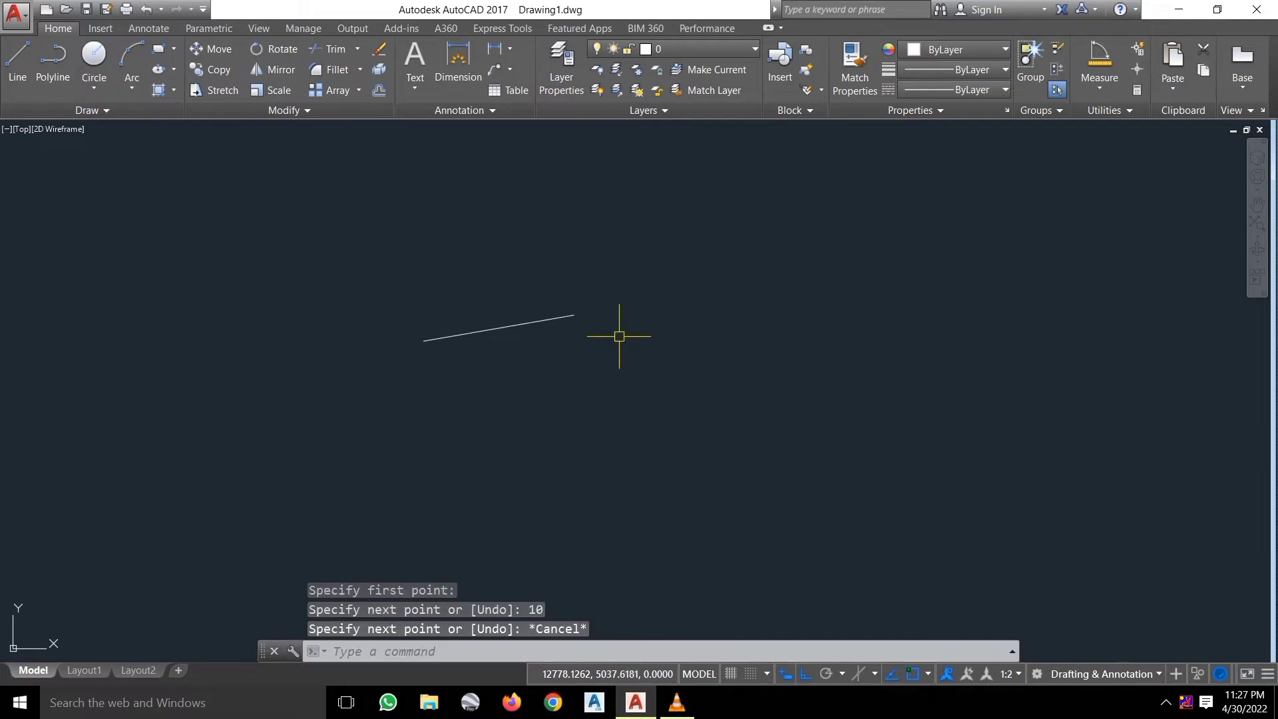
Try several selection windows around the 10° line, toggling Ortho off and back on.
{"action": "left_click", "coordinate": [545, 391]}
{"action": "left_click", "coordinate": [457, 277]}
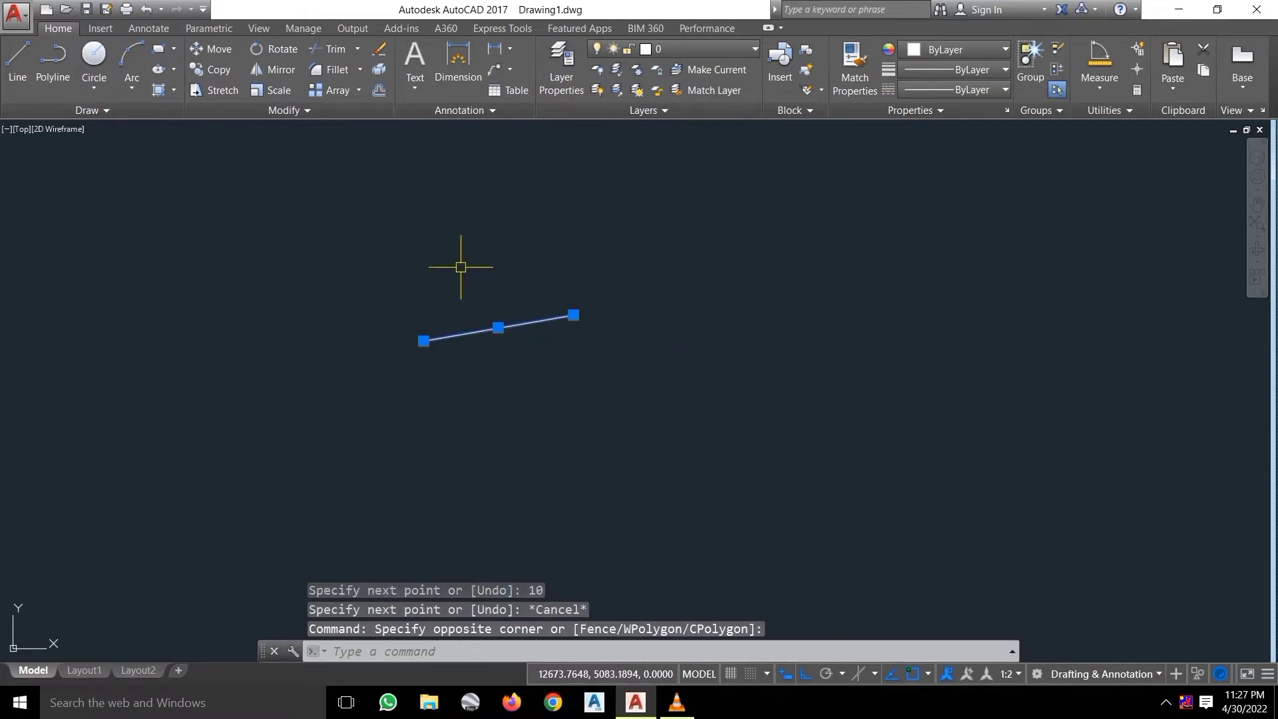
{"action": "key", "text": "Escape"}
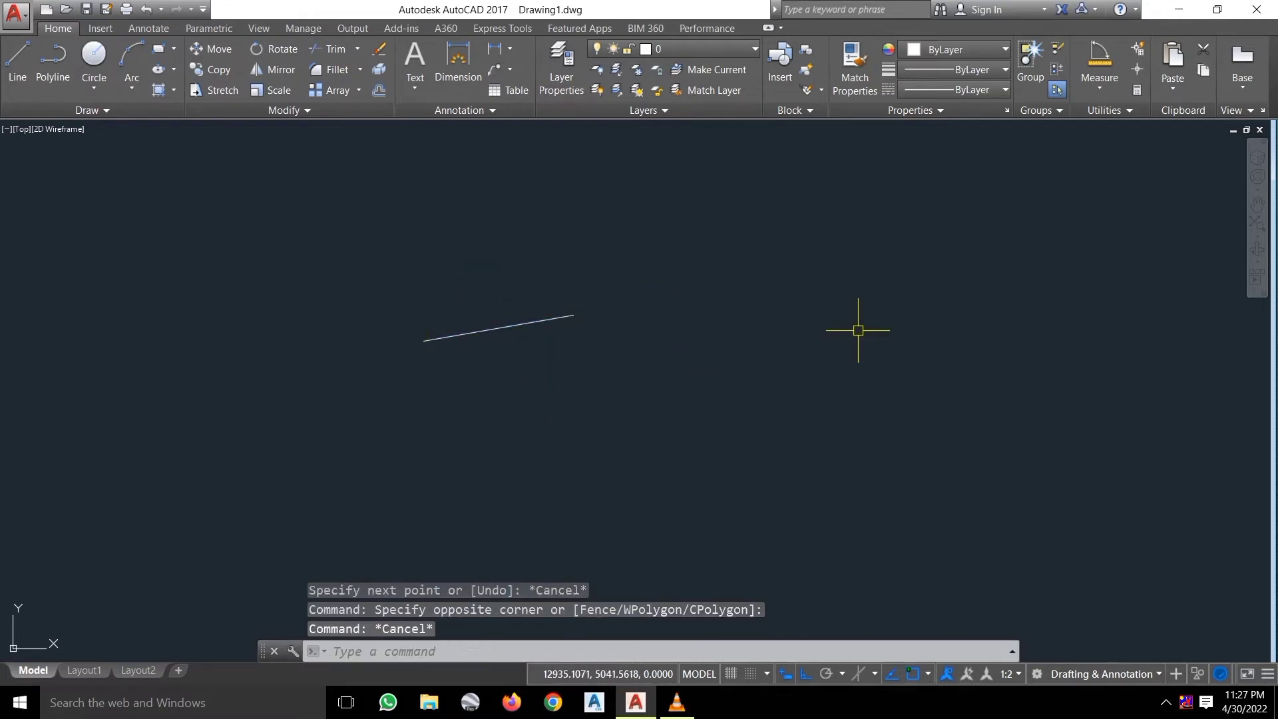
{"action": "left_click", "coordinate": [760, 500]}
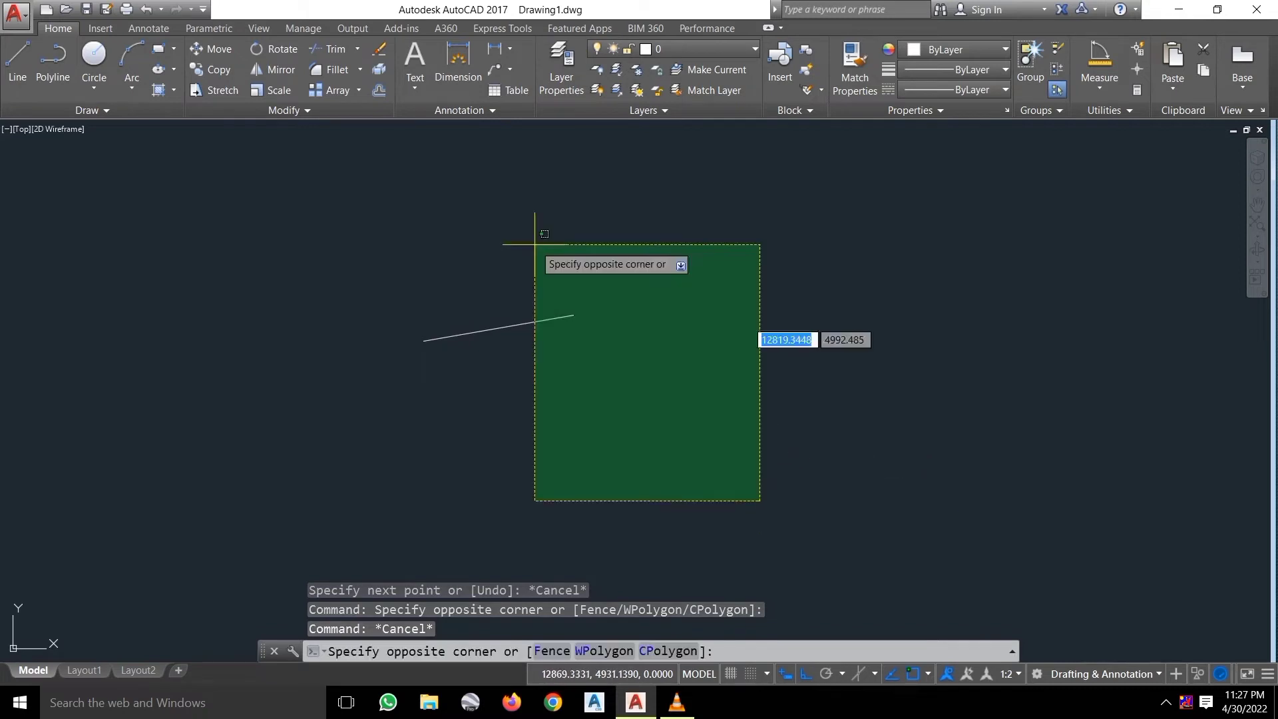
{"action": "key", "text": "Escape"}
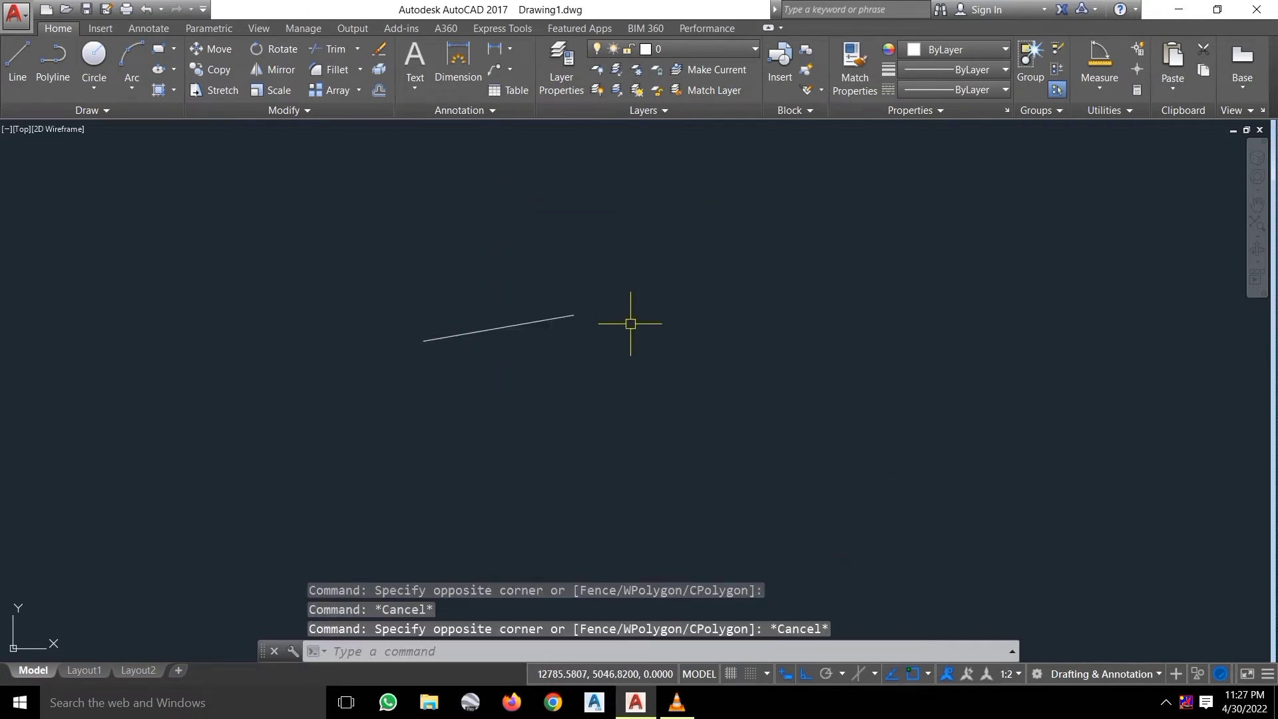
{"action": "left_click", "coordinate": [613, 387]}
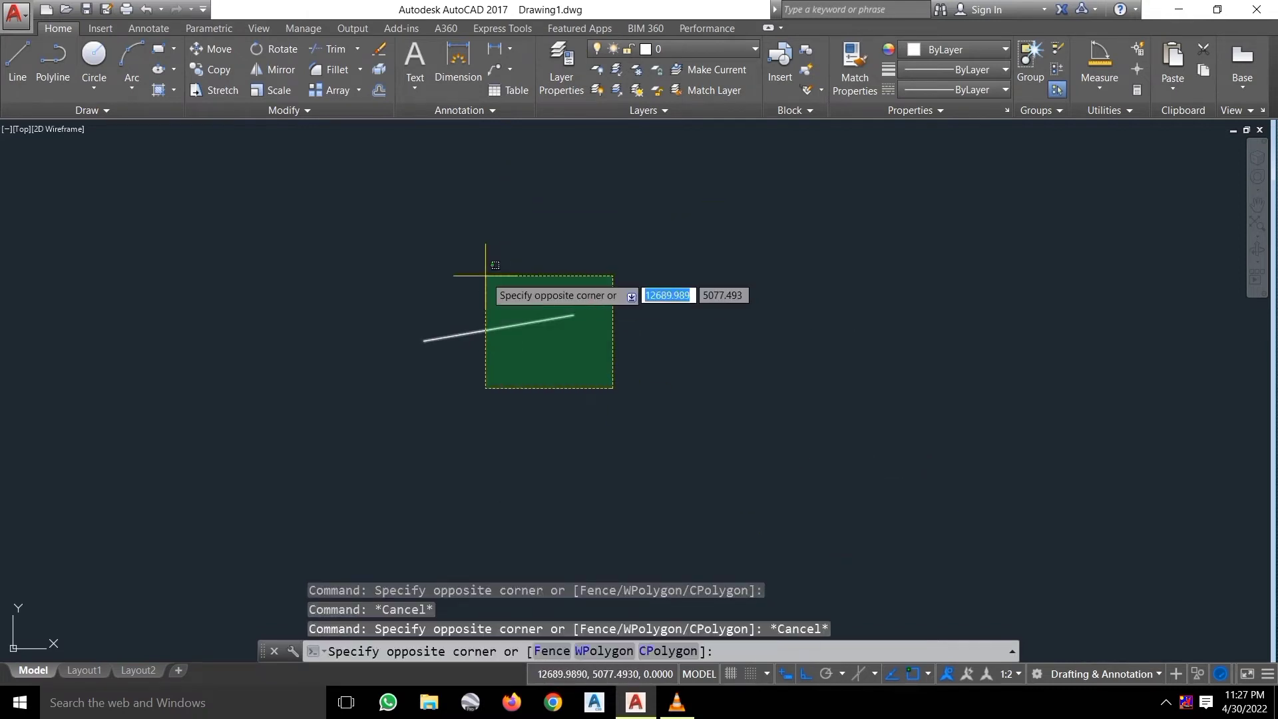
{"action": "key", "text": "Escape"}
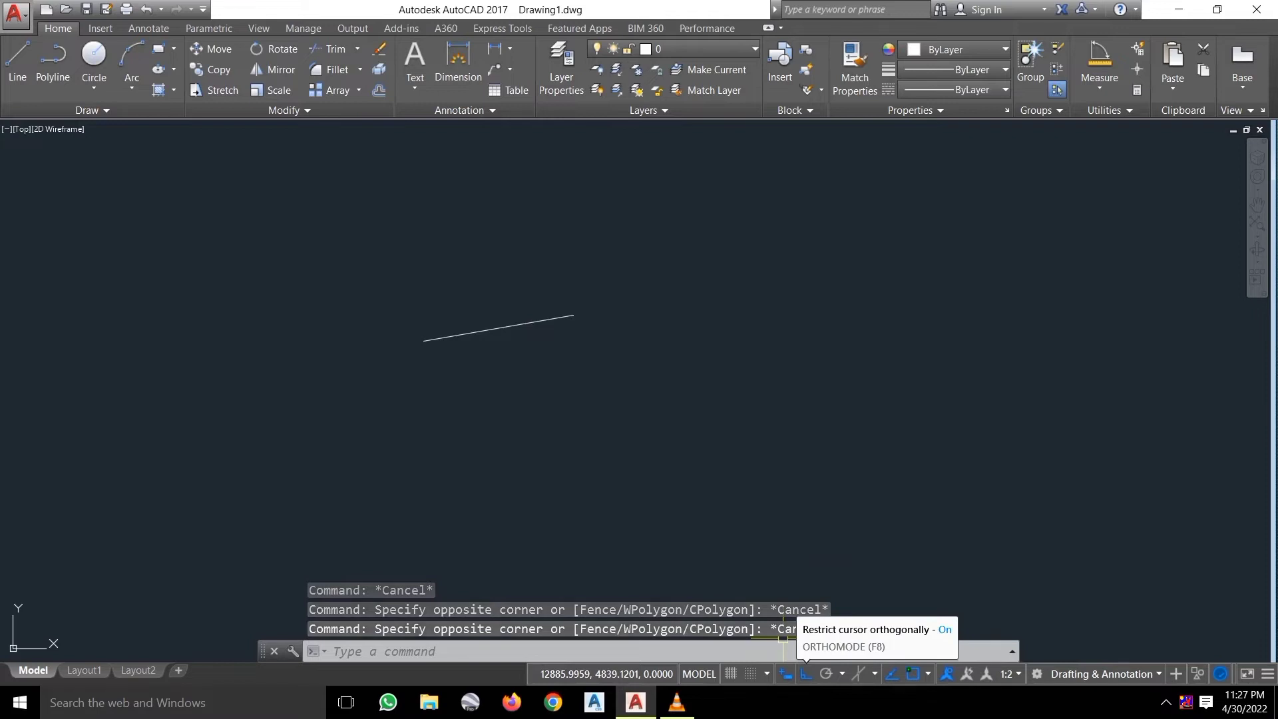
{"action": "left_click", "coordinate": [806, 673]}
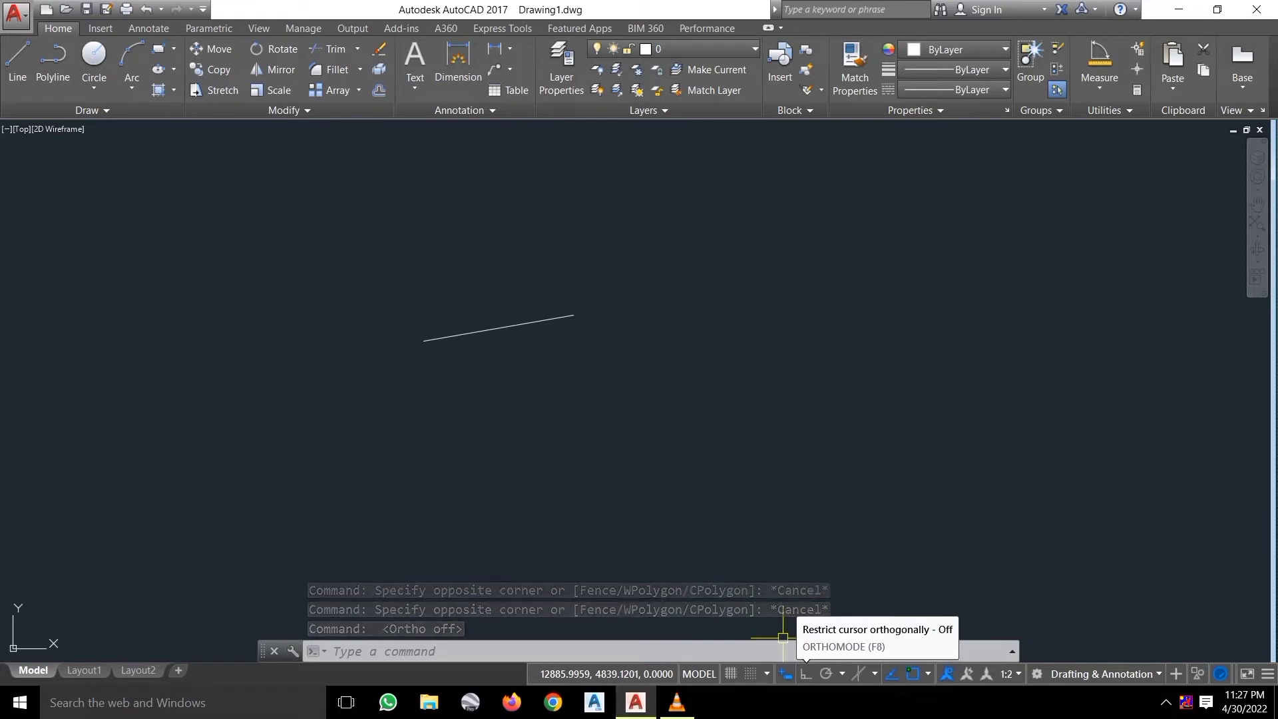
{"action": "left_click", "coordinate": [806, 674]}
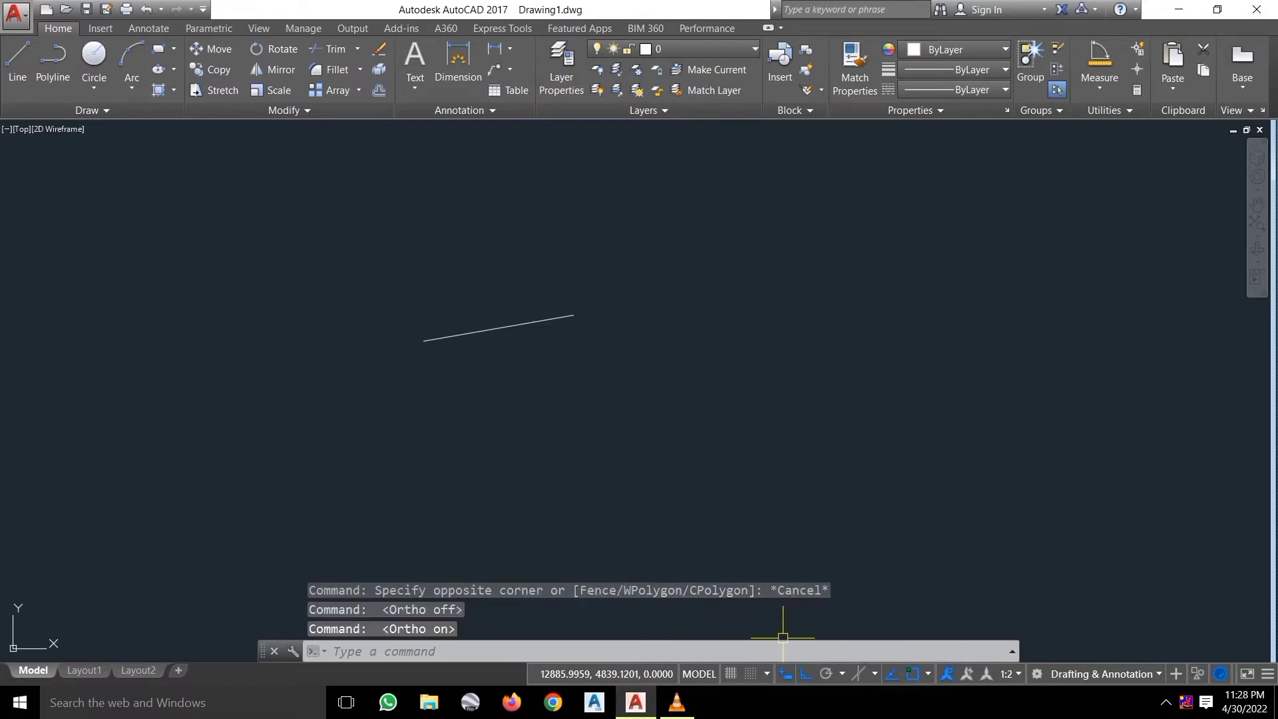
Select the 10° line with a crossing window and erase it with Delete.
{"action": "left_click", "coordinate": [590, 381]}
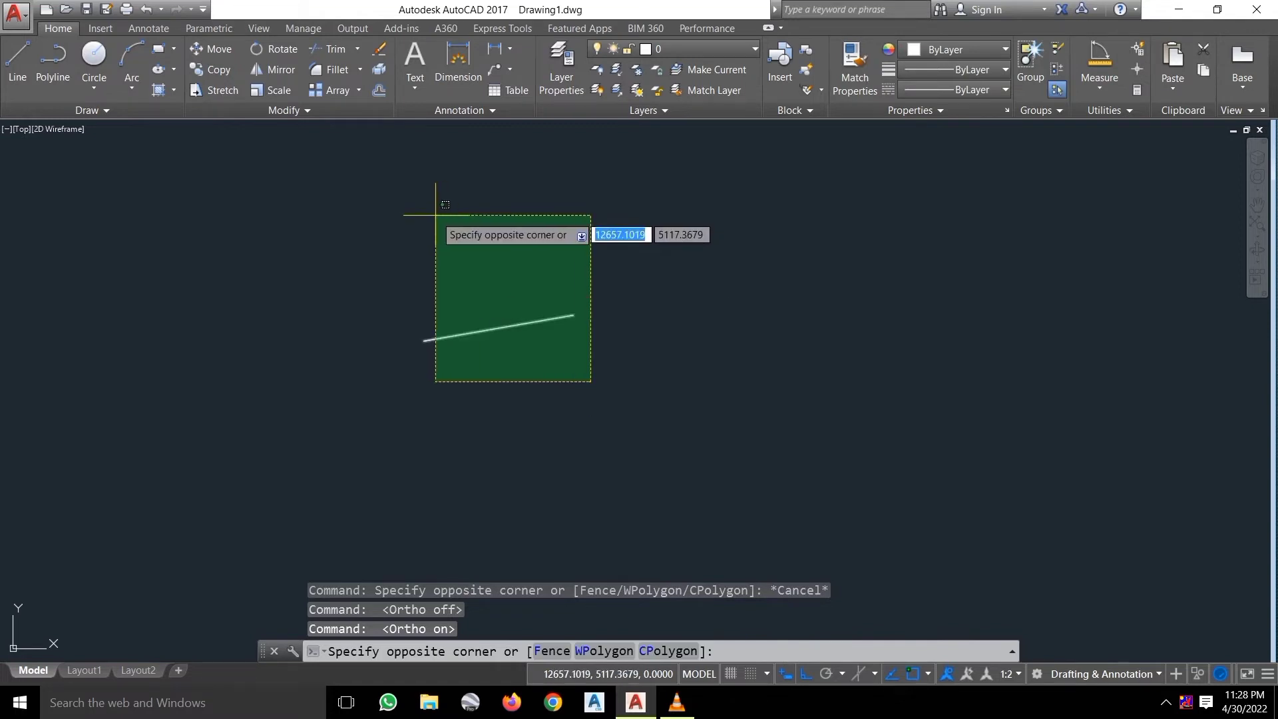
{"action": "key", "text": "Escape"}
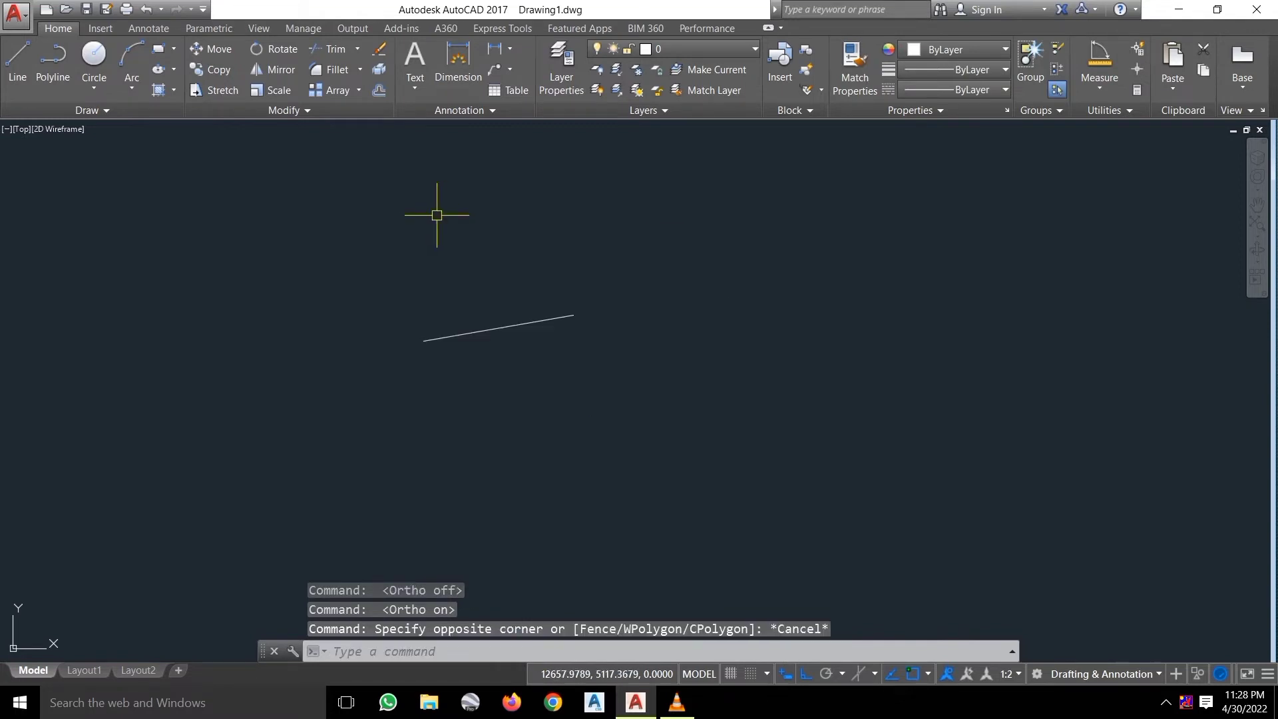
{"action": "left_click", "coordinate": [550, 451]}
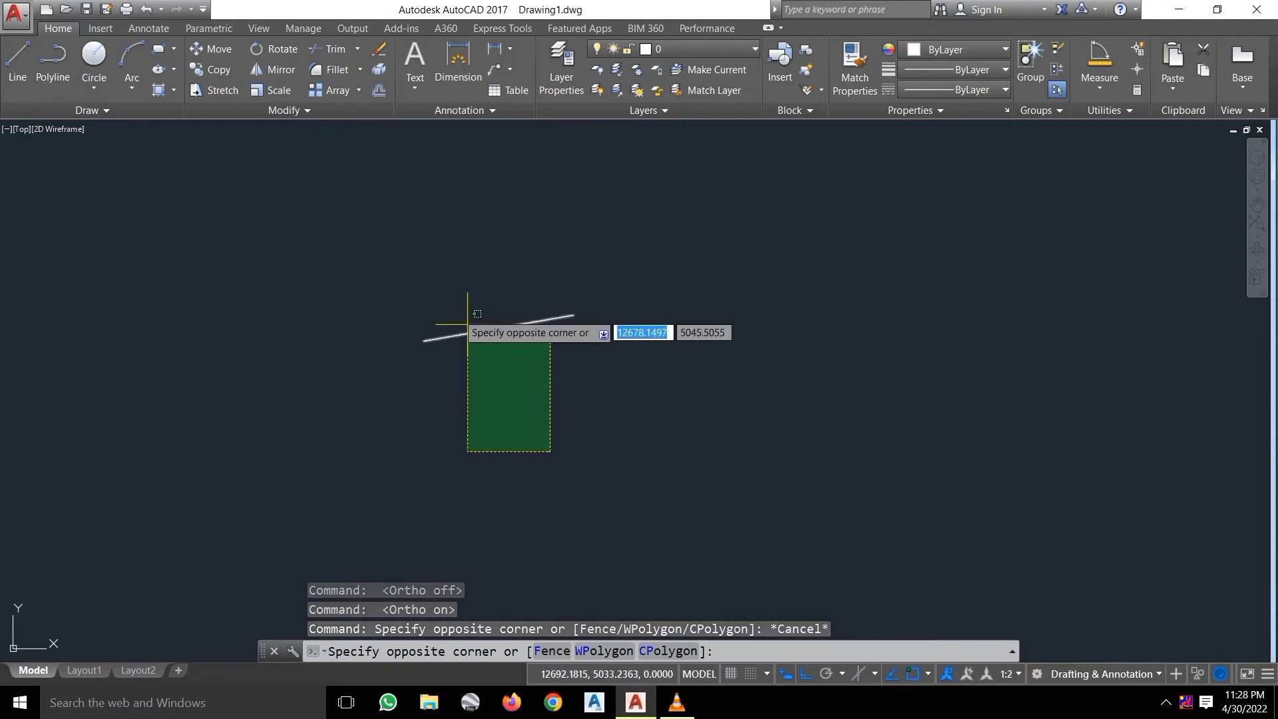
{"action": "left_click", "coordinate": [440, 297]}
{"action": "key", "text": "Escape"}
{"action": "left_click", "coordinate": [536, 408]}
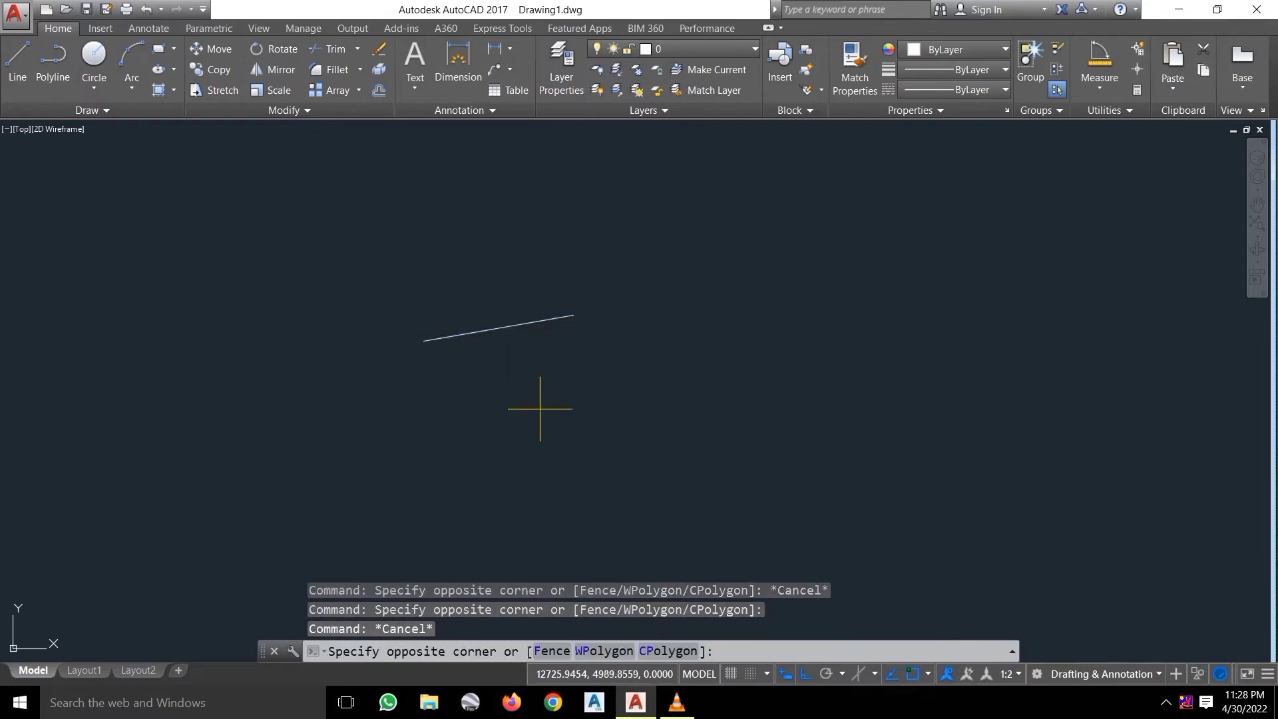
{"action": "left_click", "coordinate": [446, 262]}
{"action": "key", "text": "Escape"}
{"action": "left_click", "coordinate": [556, 413]}
{"action": "left_click", "coordinate": [453, 274]}
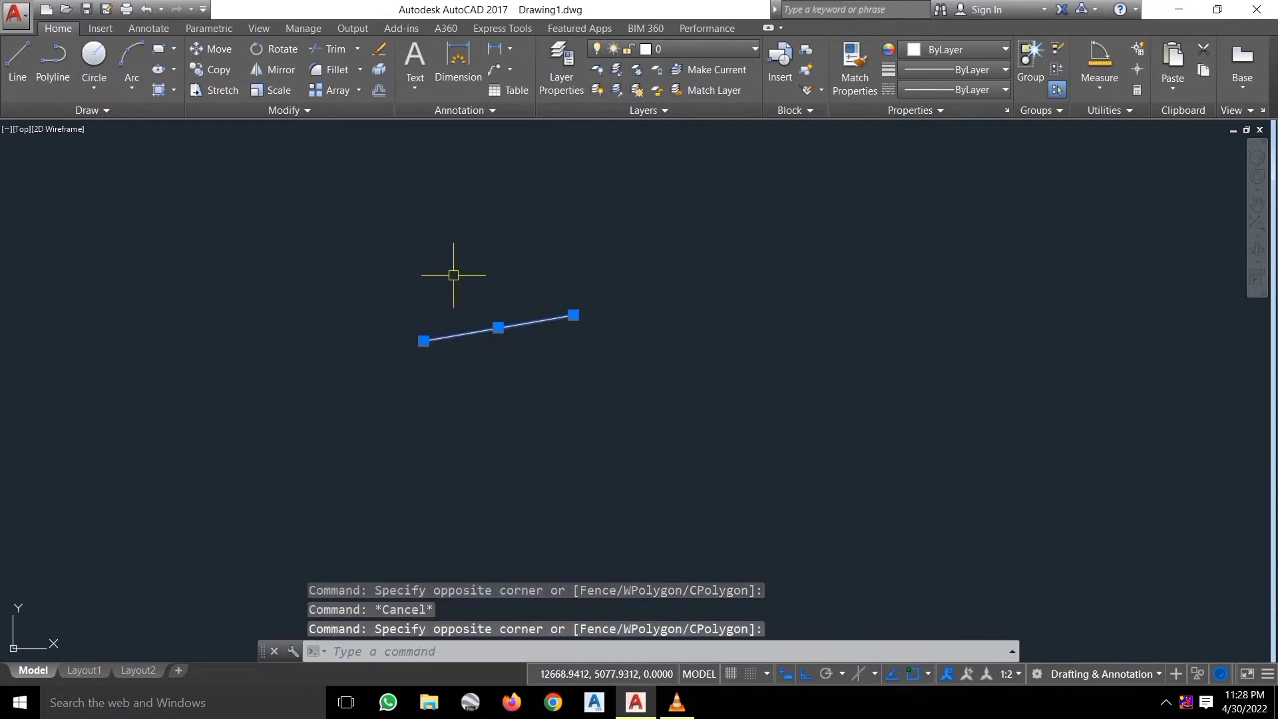
{"action": "key", "text": "Delete"}
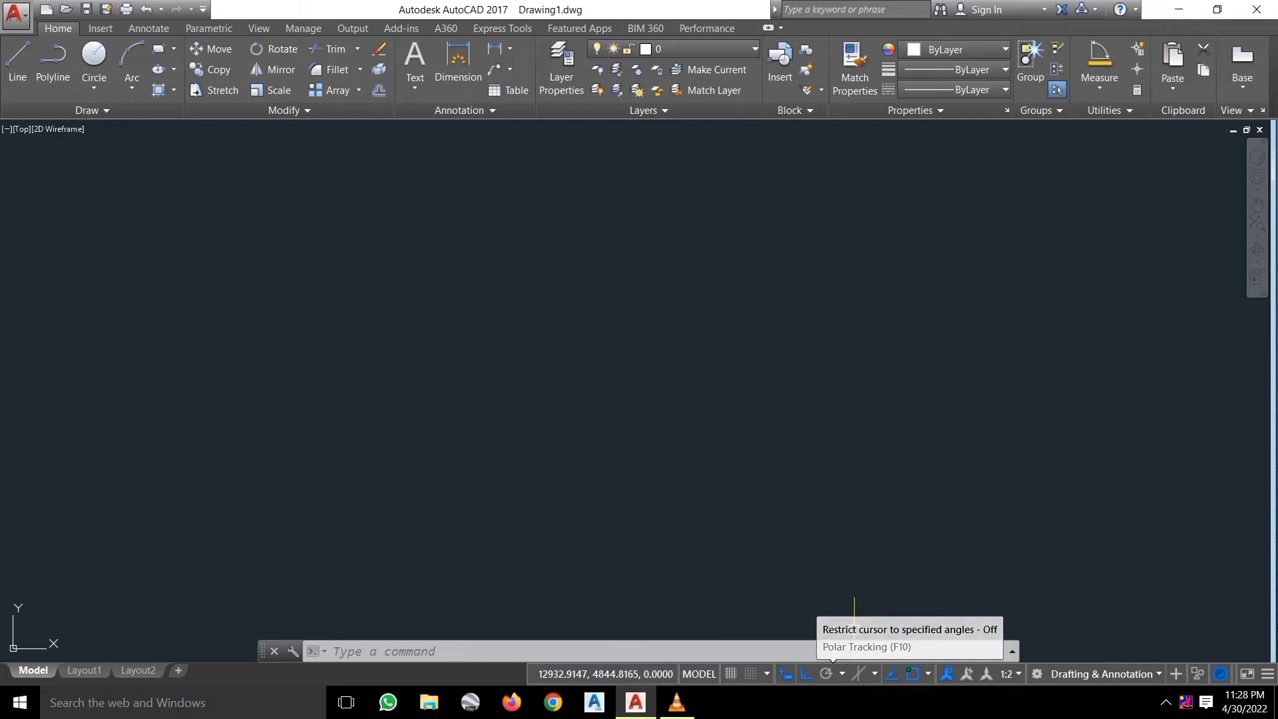
{"action": "key", "text": "F10"}
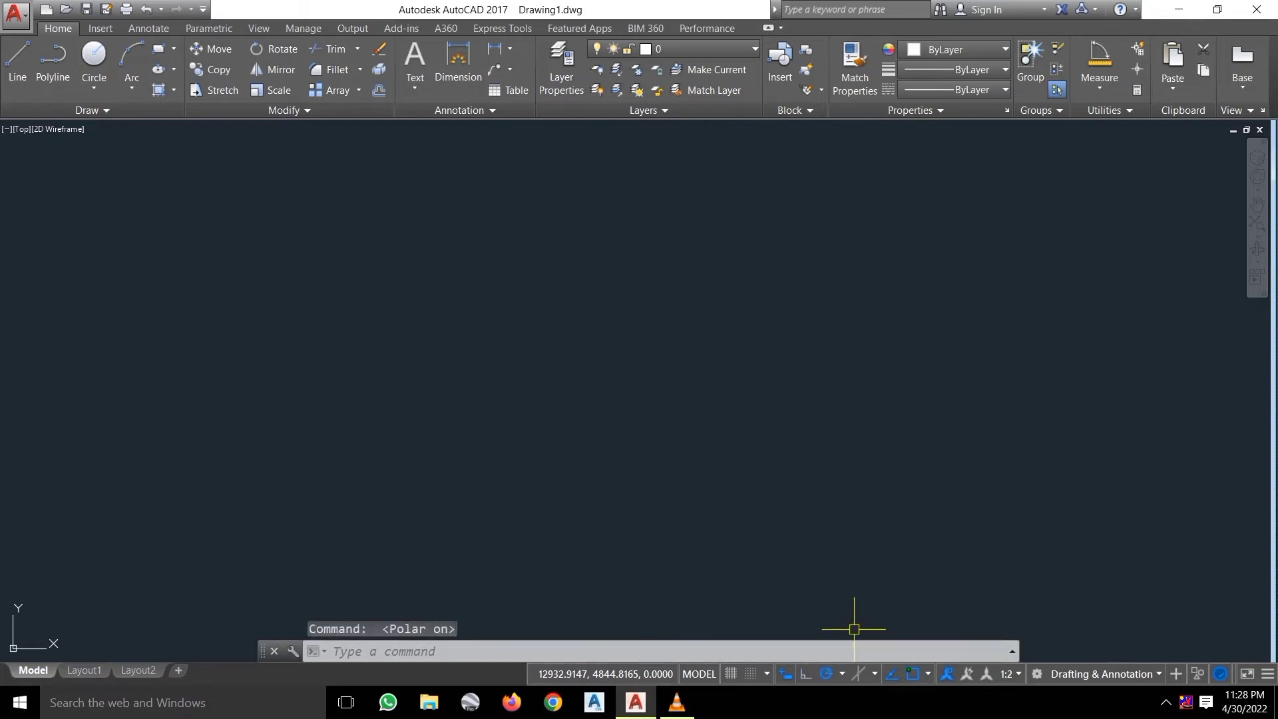
{"action": "left_click", "coordinate": [842, 674]}
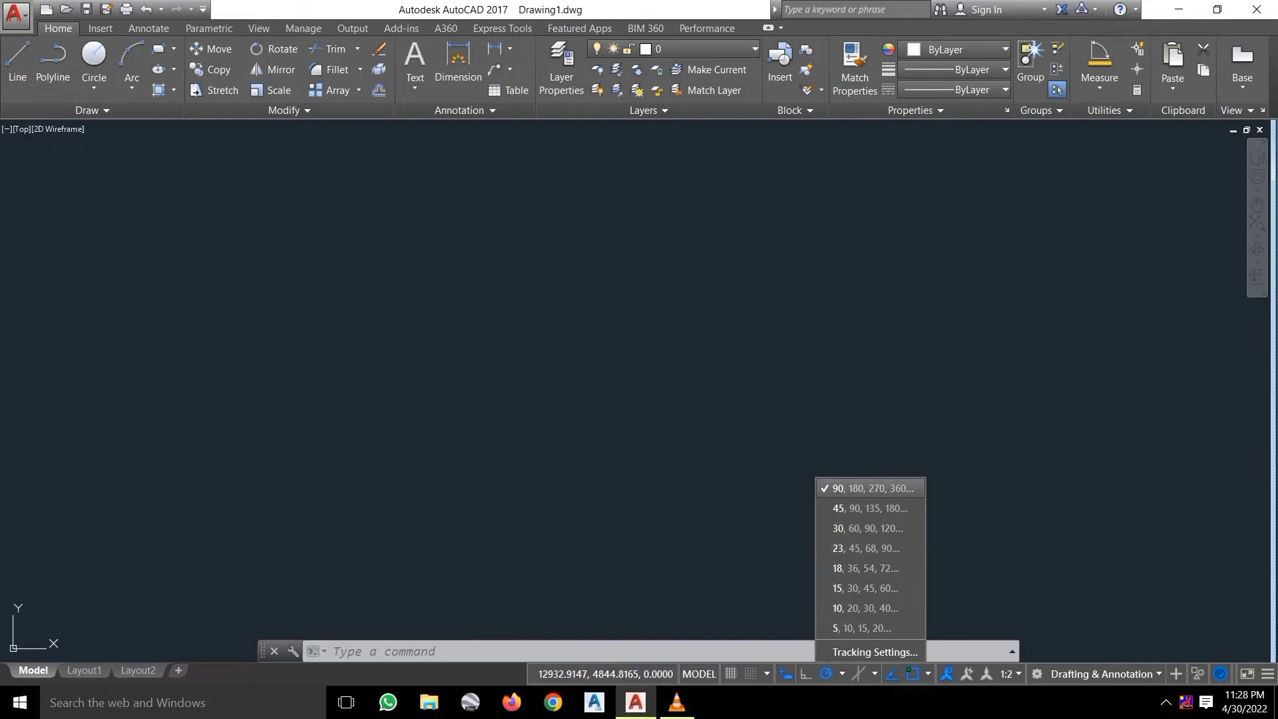
{"action": "left_click", "coordinate": [601, 352]}
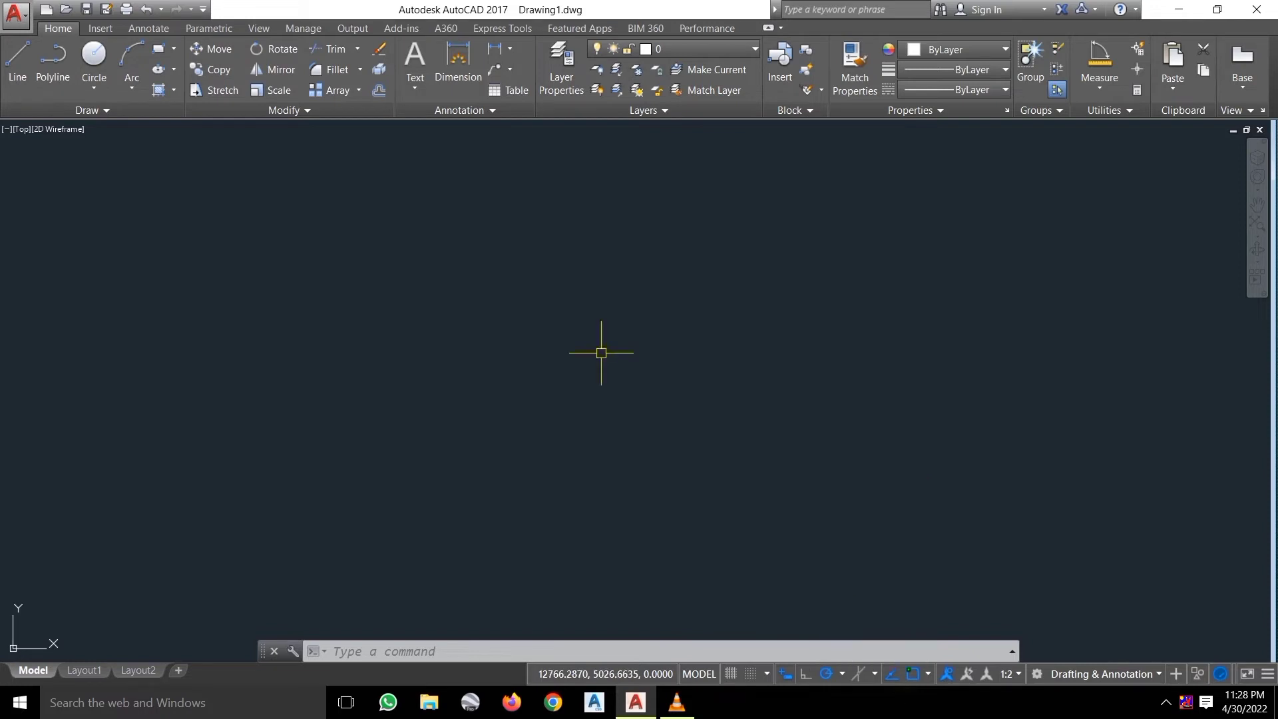
{"action": "left_click", "coordinate": [17, 67]}
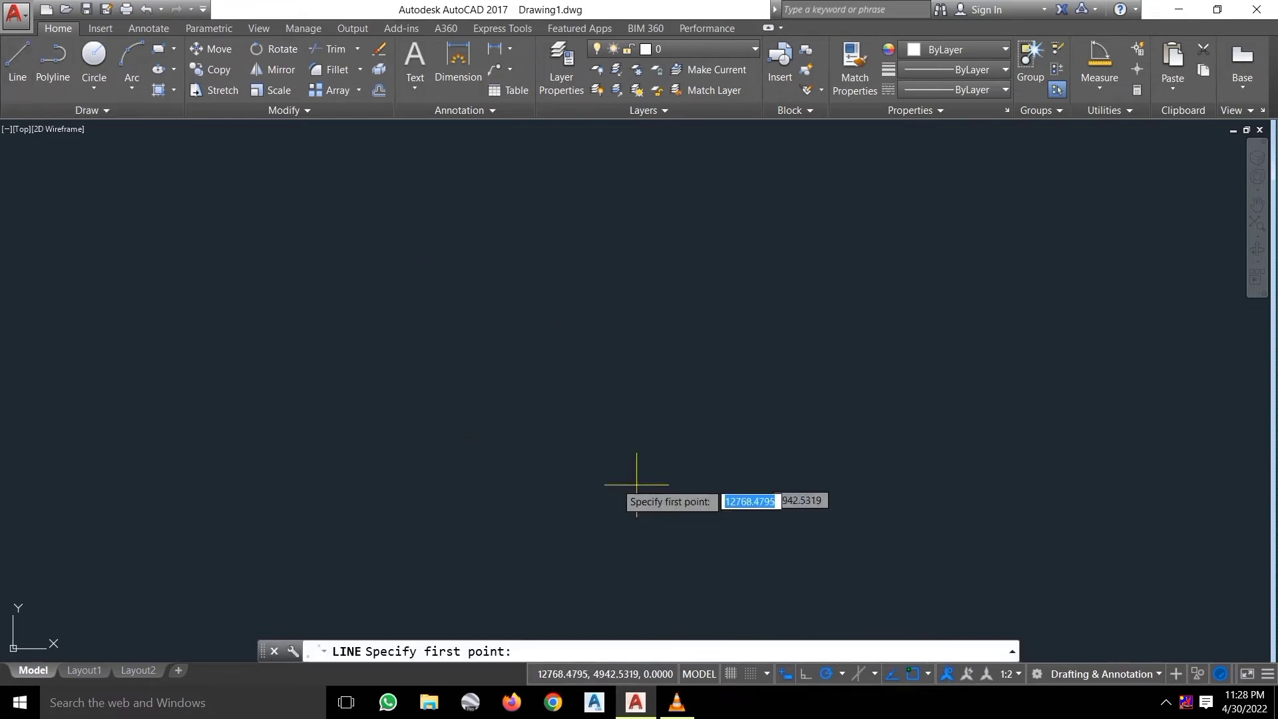
{"action": "left_click", "coordinate": [573, 406]}
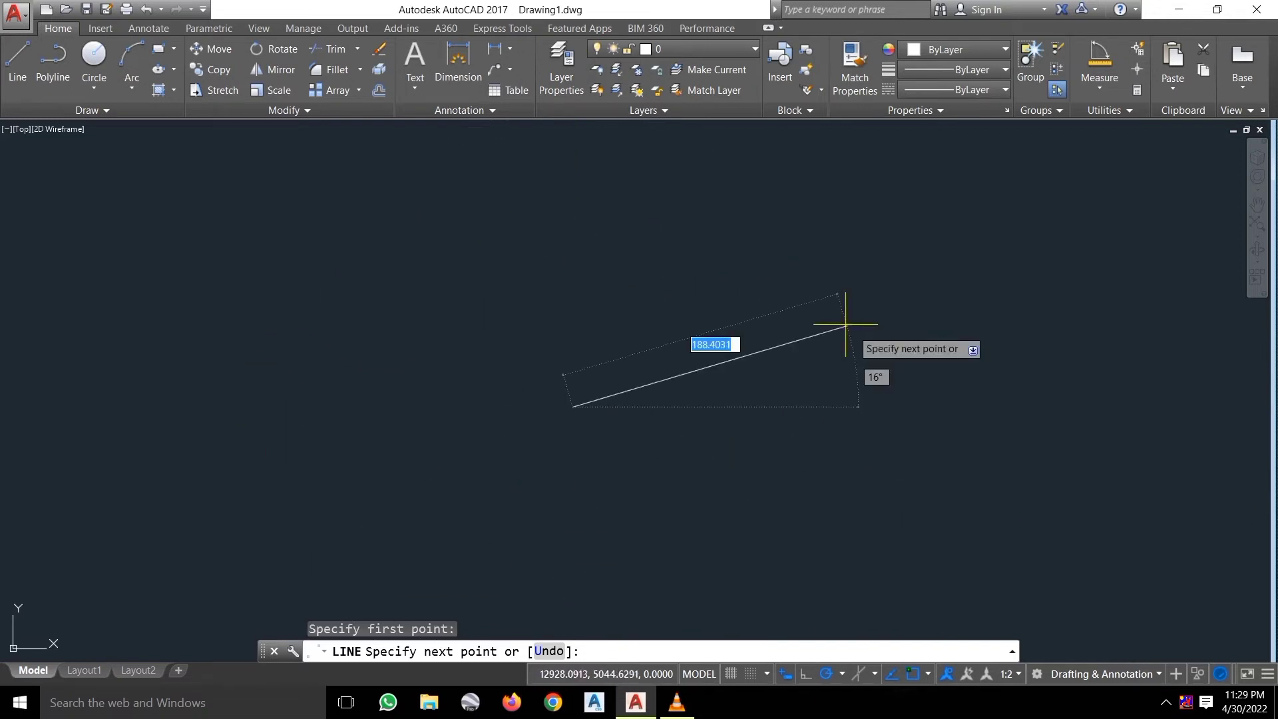
{"action": "key", "text": "Escape"}
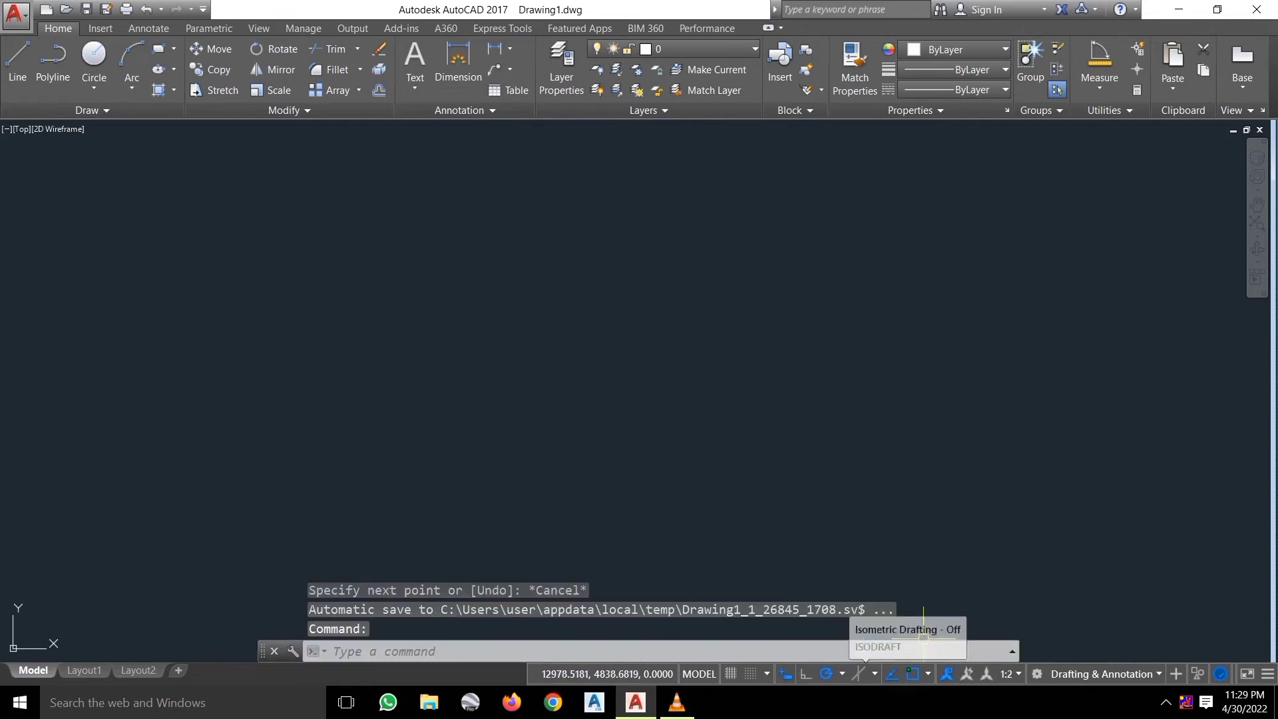
Set polar tracking to 45° increments and test it with a trial line.
{"action": "left_click", "coordinate": [842, 674]}
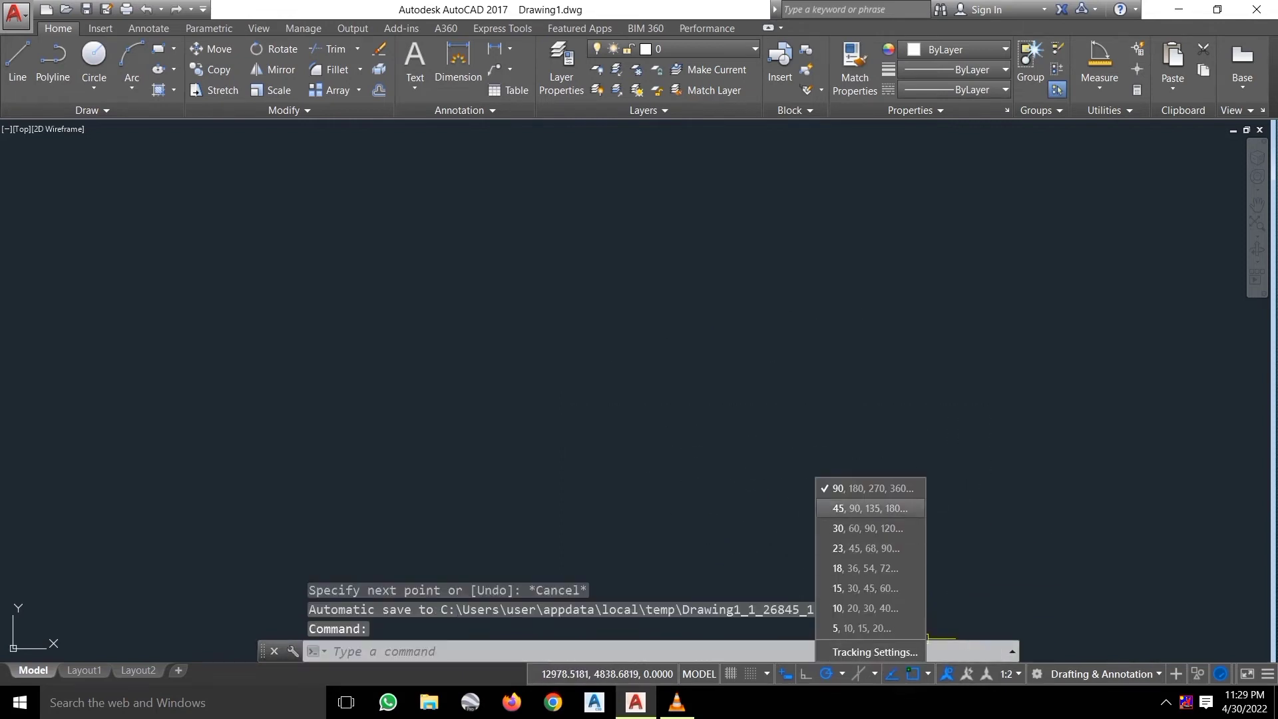
{"action": "left_click", "coordinate": [852, 507]}
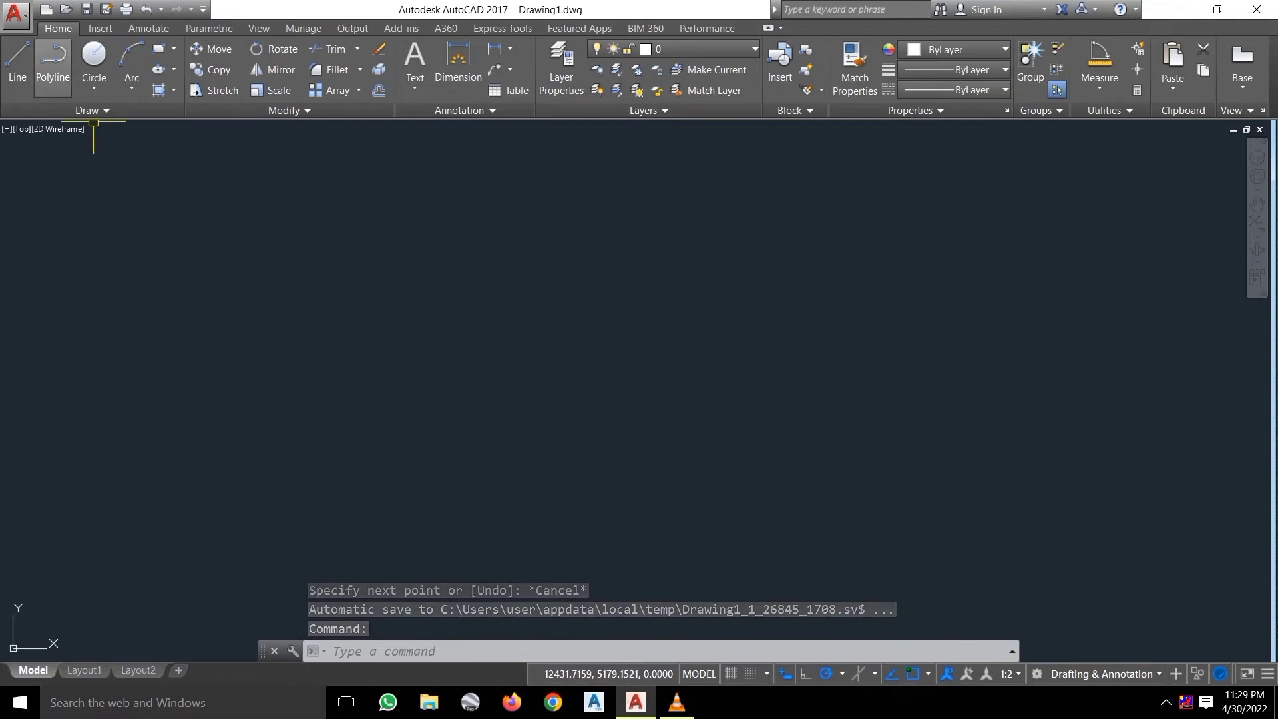
{"action": "left_click", "coordinate": [18, 66]}
{"action": "left_click", "coordinate": [586, 430]}
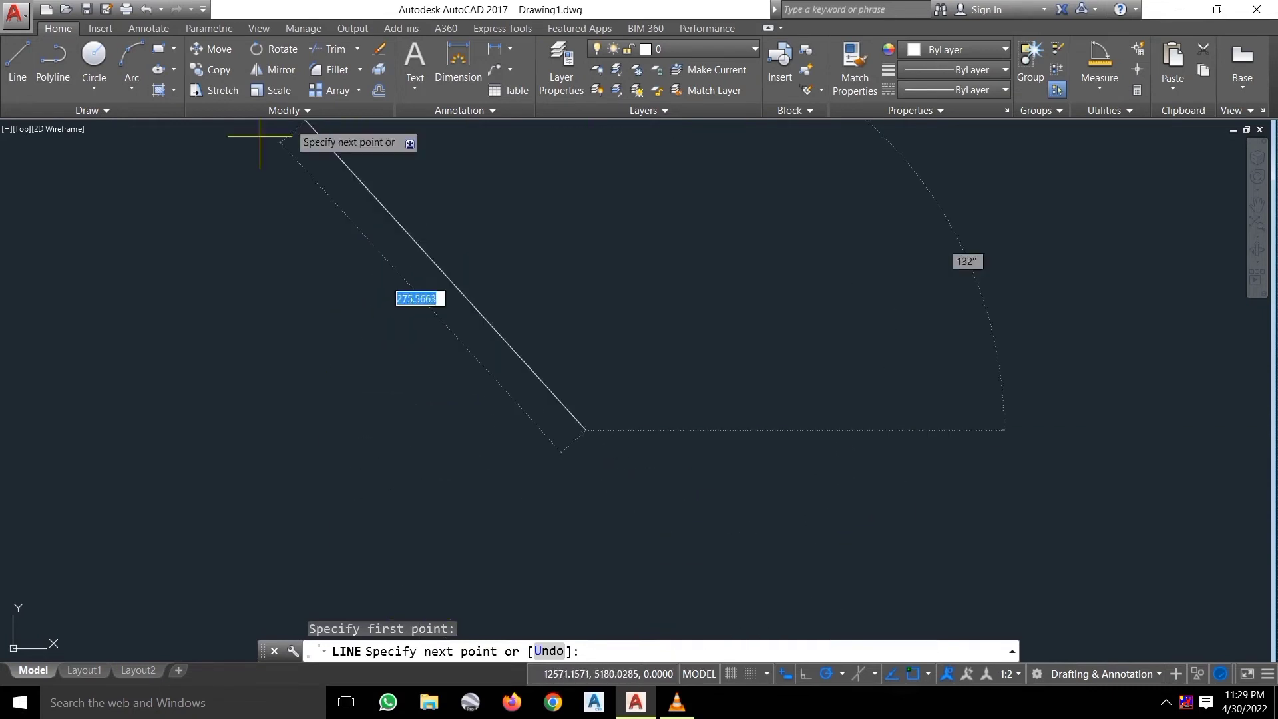
{"action": "key", "text": "Escape"}
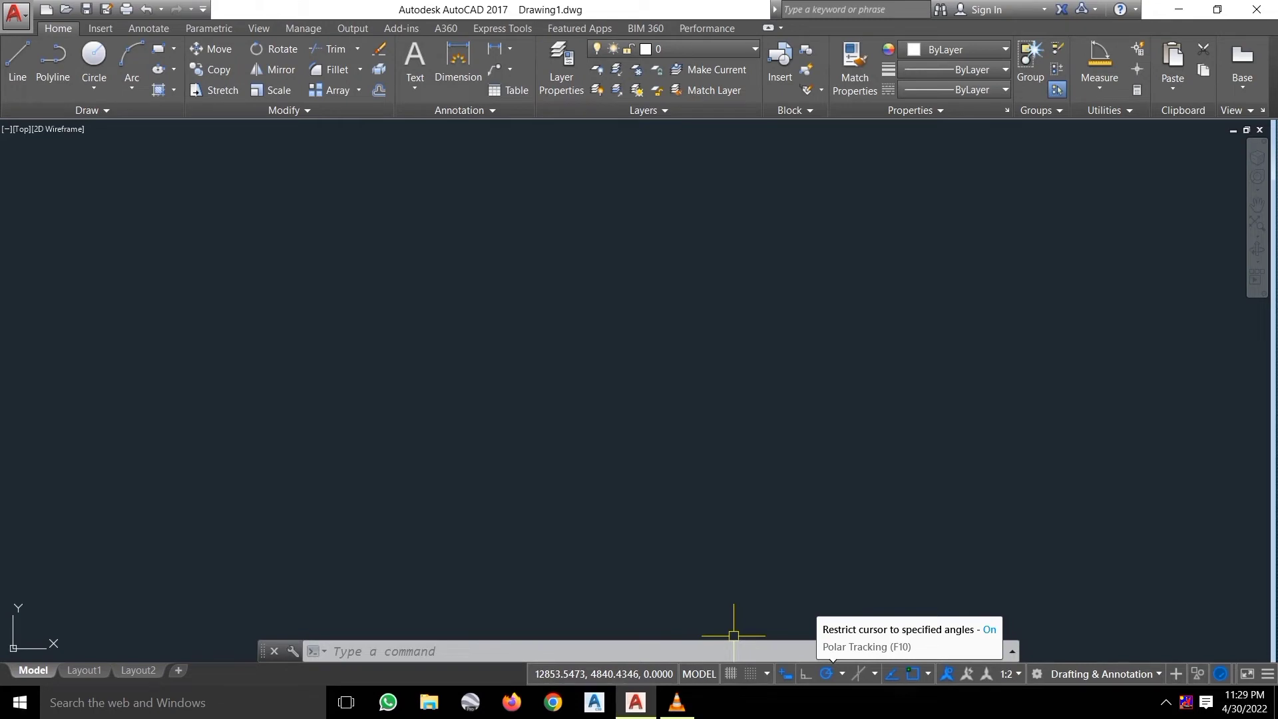
Switch polar tracking to 30°, test with a trial line, then set it to 90°.
{"action": "left_click", "coordinate": [842, 673]}
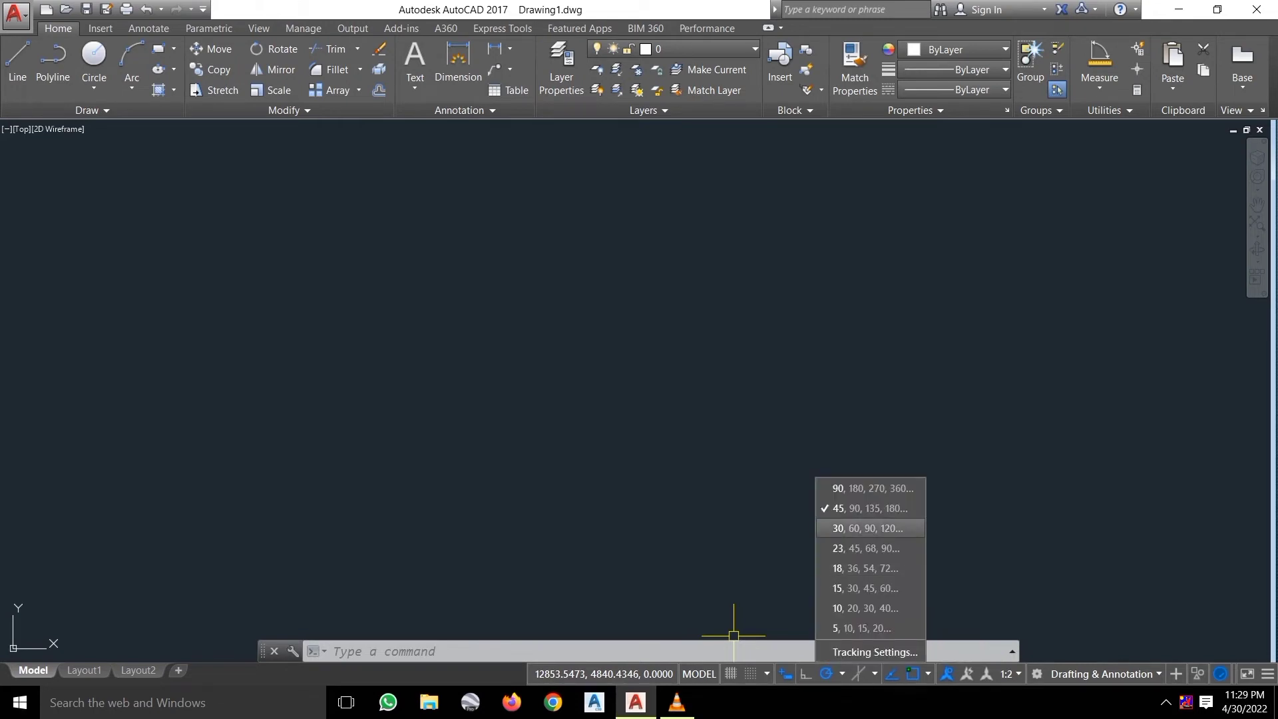
{"action": "left_click", "coordinate": [826, 526]}
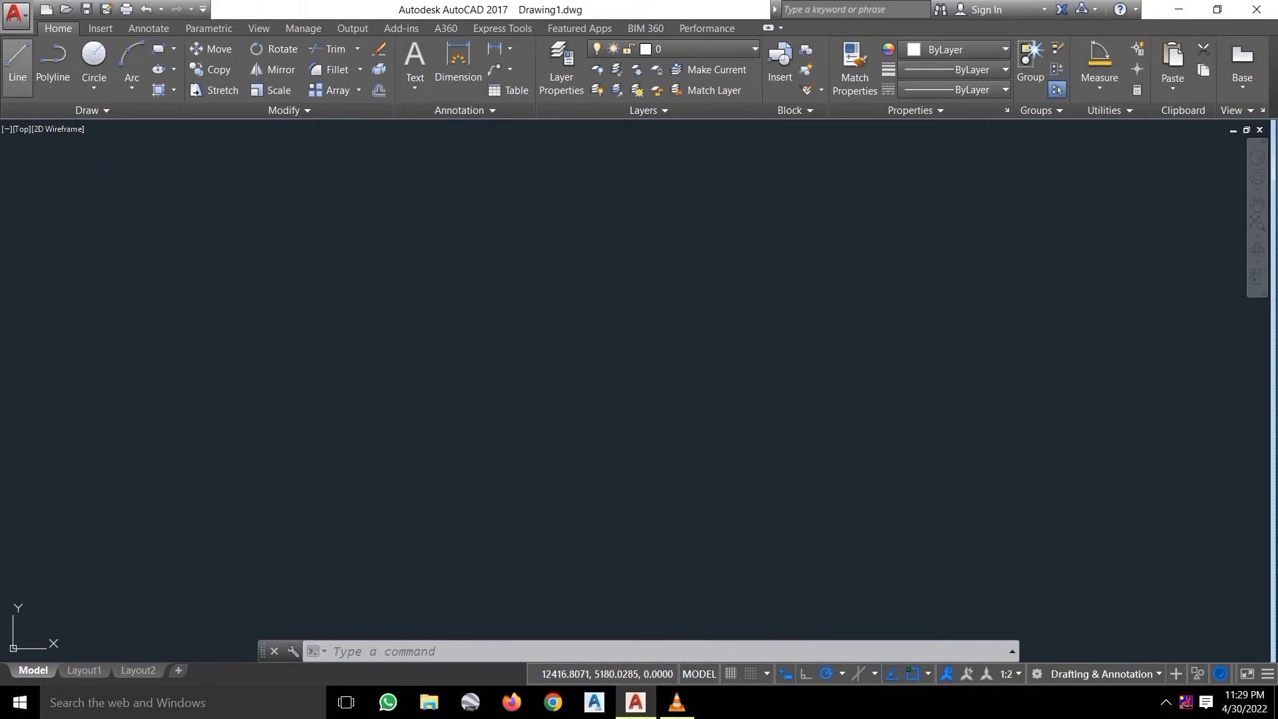
{"action": "left_click", "coordinate": [17, 66]}
{"action": "left_click", "coordinate": [540, 401]}
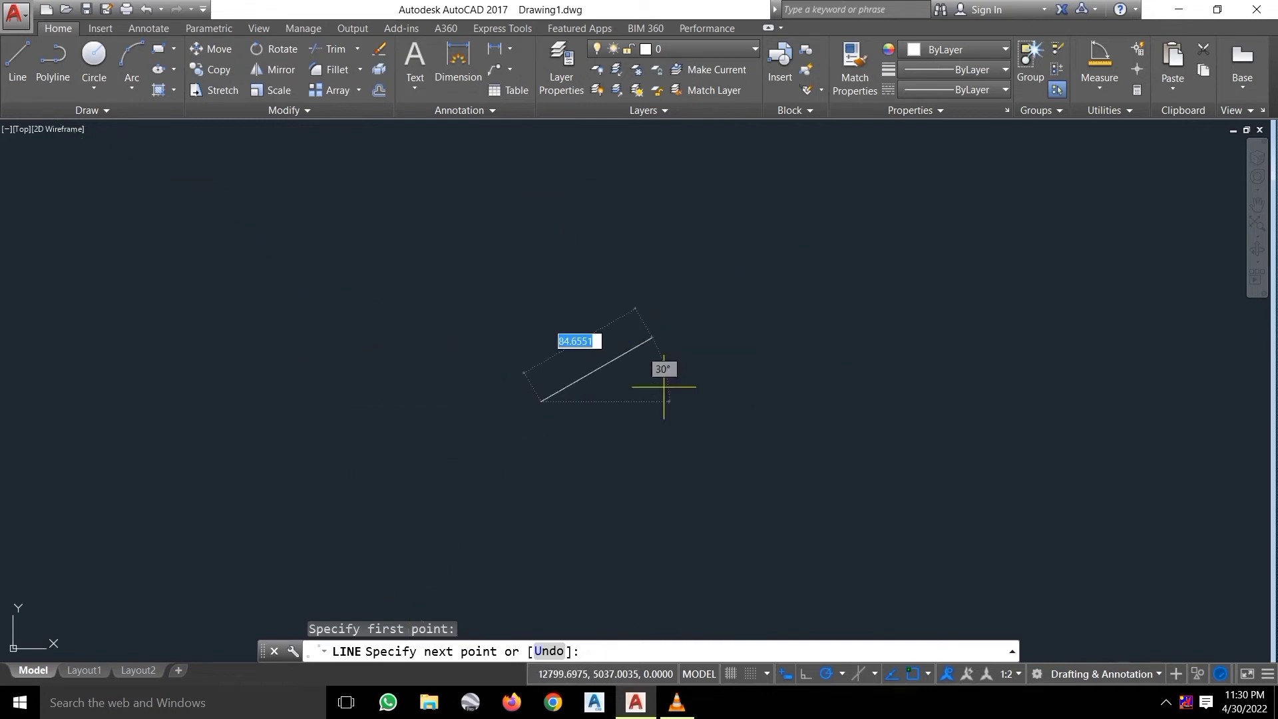
{"action": "key", "text": "Escape"}
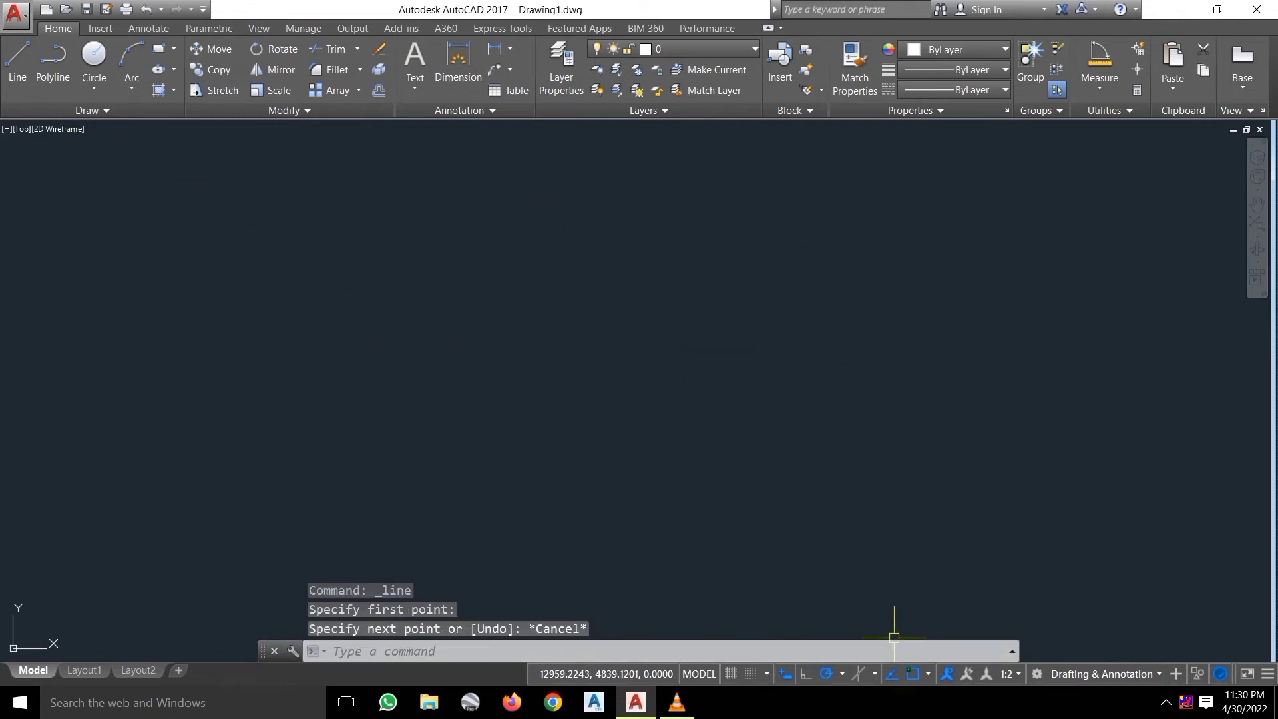
{"action": "left_click", "coordinate": [842, 674]}
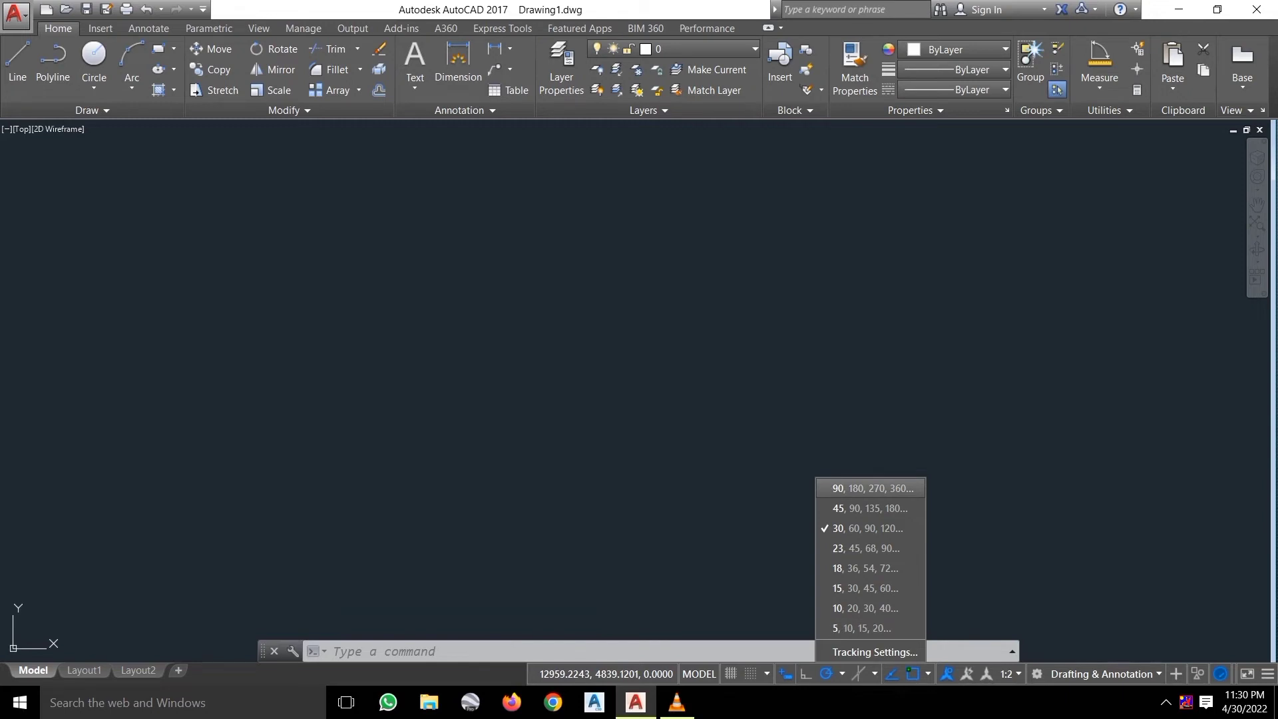
{"action": "left_click", "coordinate": [826, 486]}
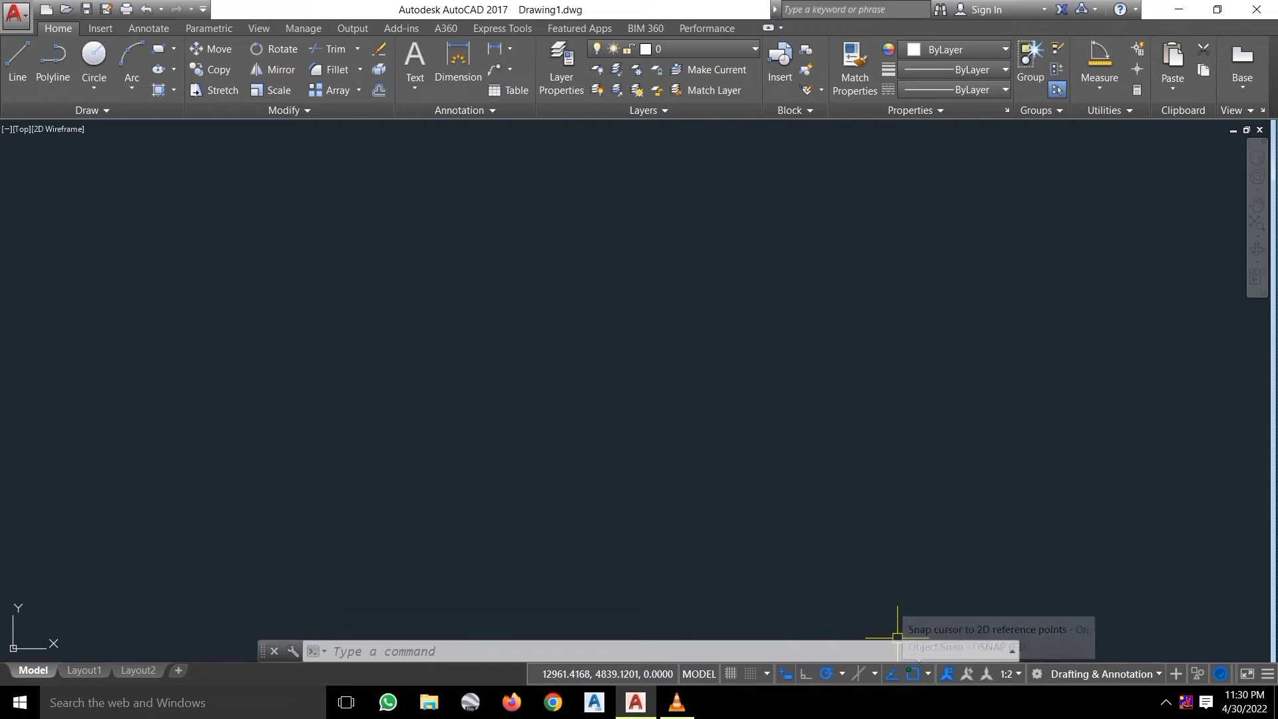
Check all object snap modes, including Extension and Apparent intersection, in Drafting Settings.
{"action": "left_click", "coordinate": [927, 673]}
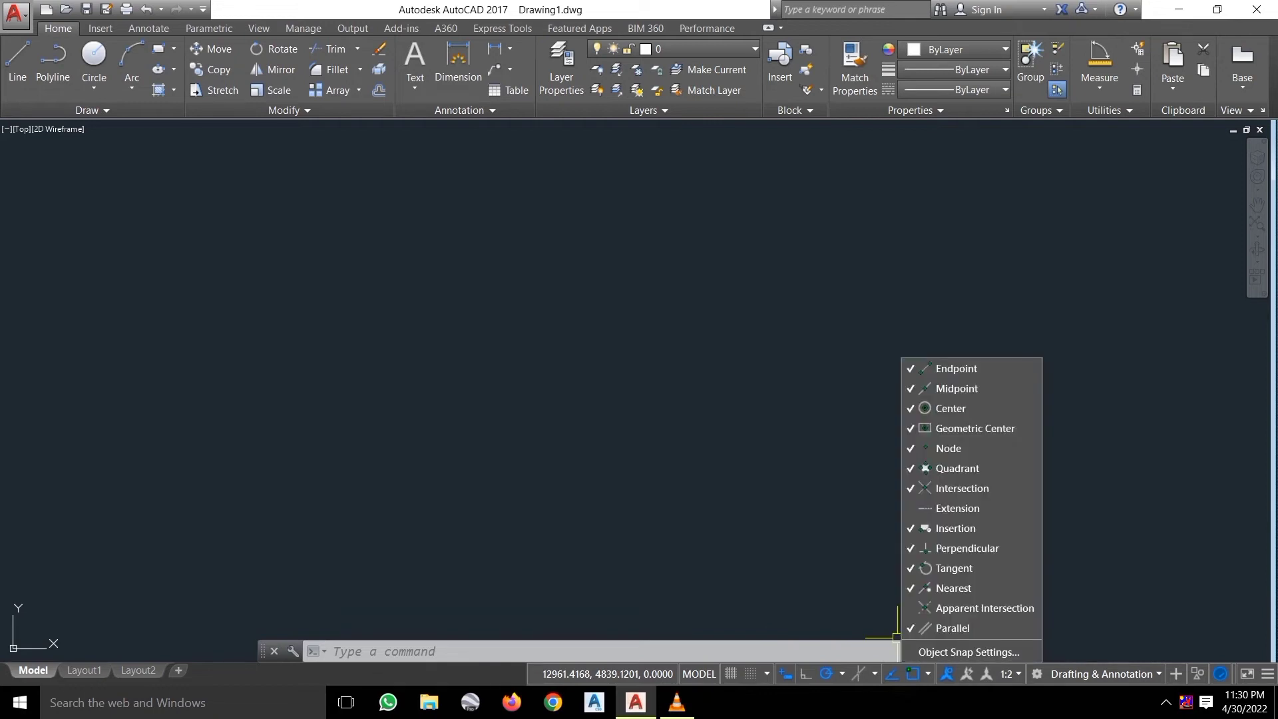
{"action": "left_click", "coordinate": [969, 652]}
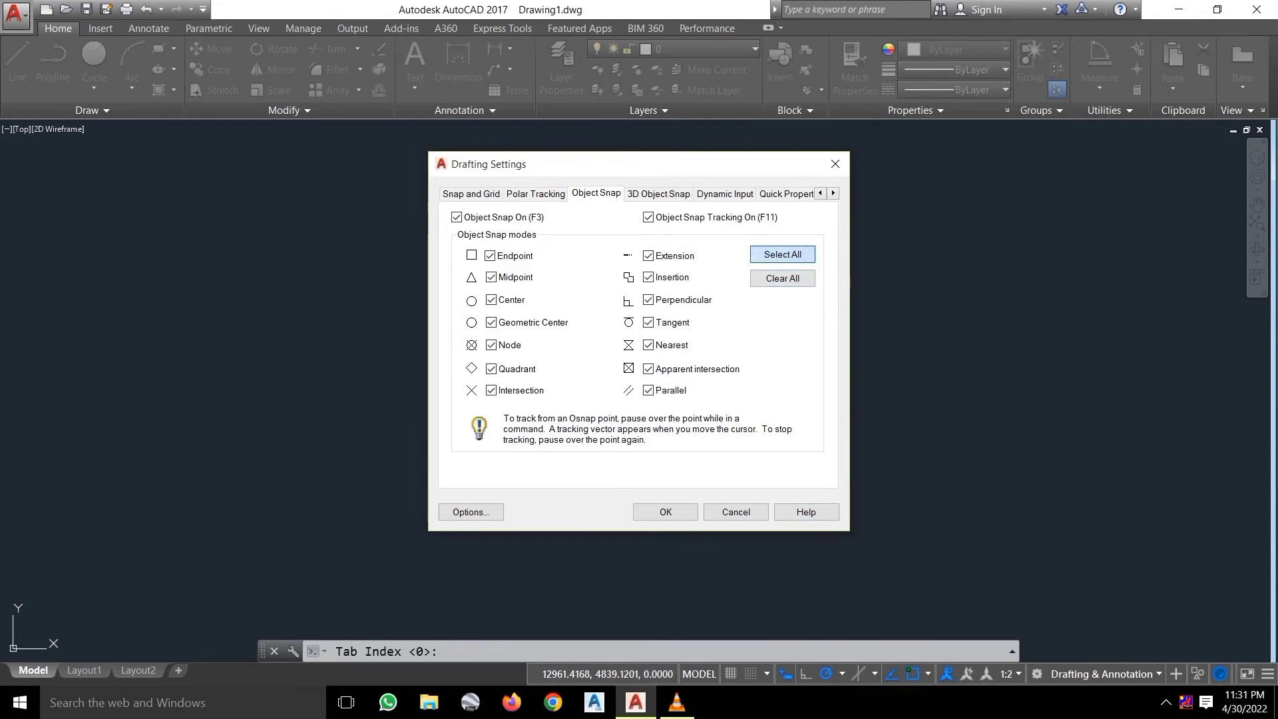
{"action": "left_click", "coordinate": [665, 511]}
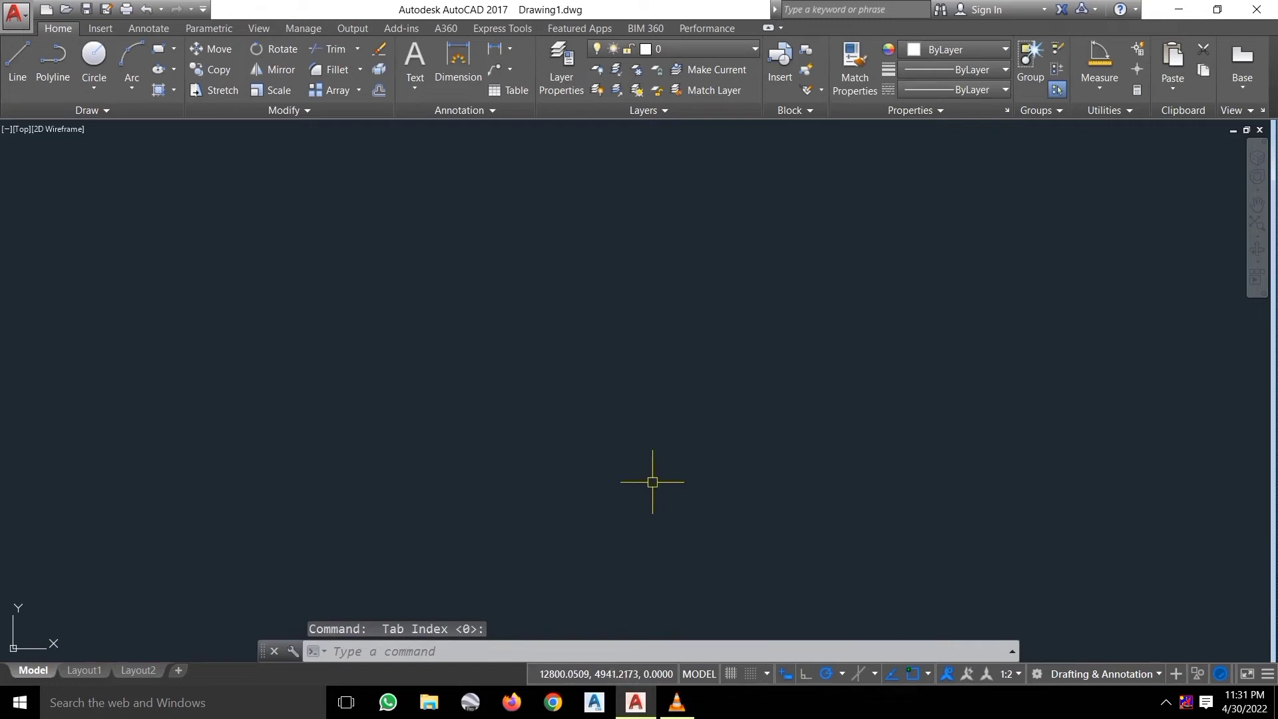
Draw an irregular open outline of 11 connected line segments using L.
{"action": "type", "text": "l"}
{"action": "key", "text": "Return"}
{"action": "left_click", "coordinate": [326, 379]}
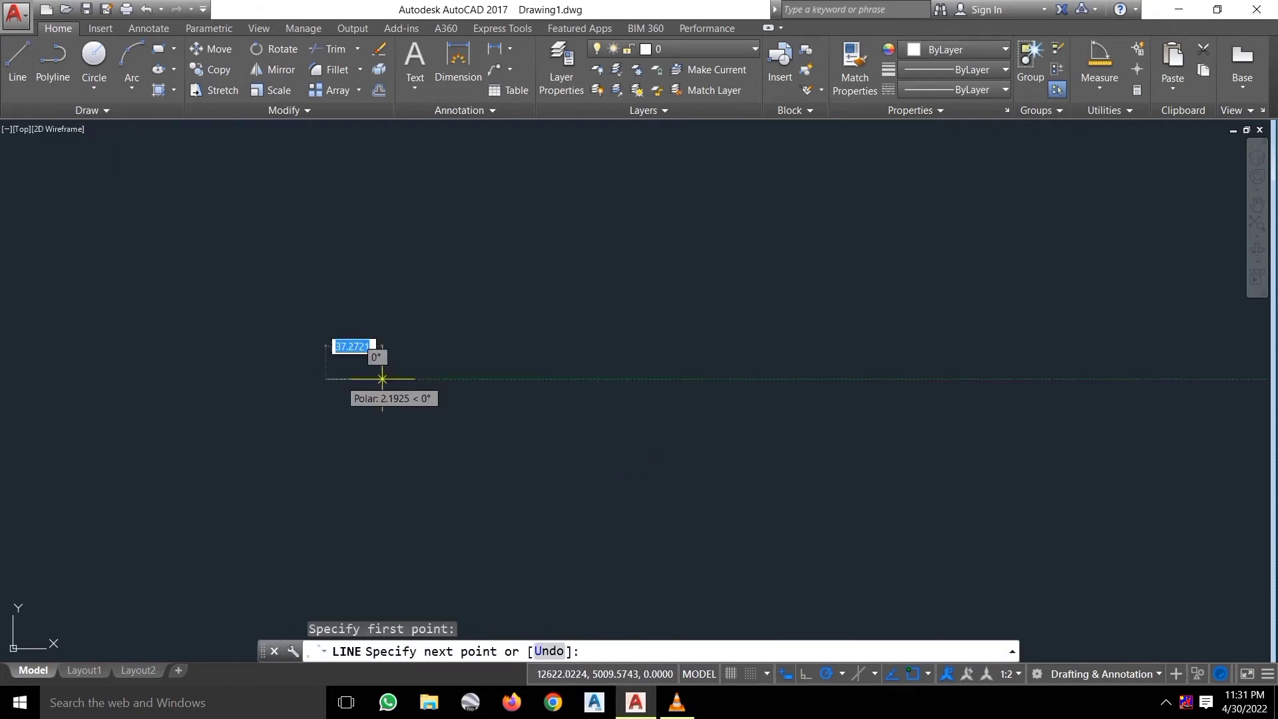
{"action": "left_click", "coordinate": [924, 399]}
{"action": "left_click", "coordinate": [863, 261]}
{"action": "left_click", "coordinate": [433, 213]}
{"action": "left_click", "coordinate": [300, 230]}
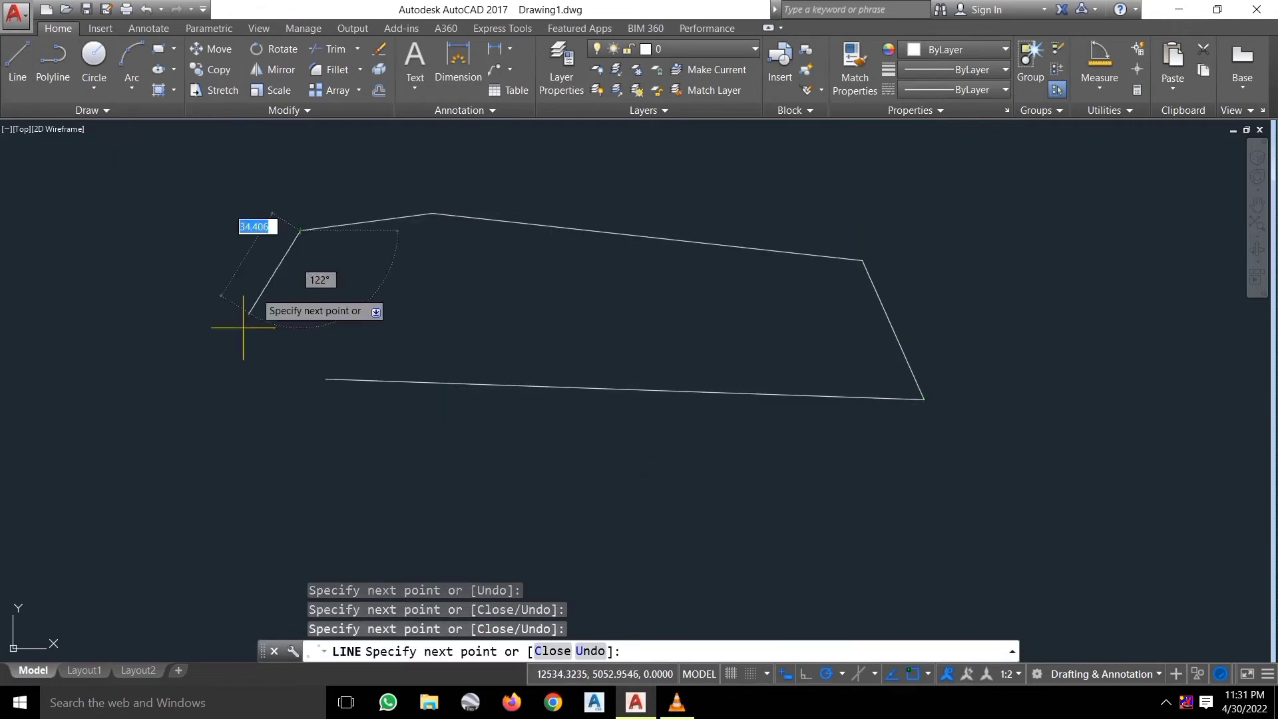
{"action": "left_click", "coordinate": [243, 327]}
{"action": "left_click", "coordinate": [139, 475]}
{"action": "left_click", "coordinate": [269, 505]}
{"action": "left_click", "coordinate": [462, 506]}
{"action": "left_click", "coordinate": [484, 456]}
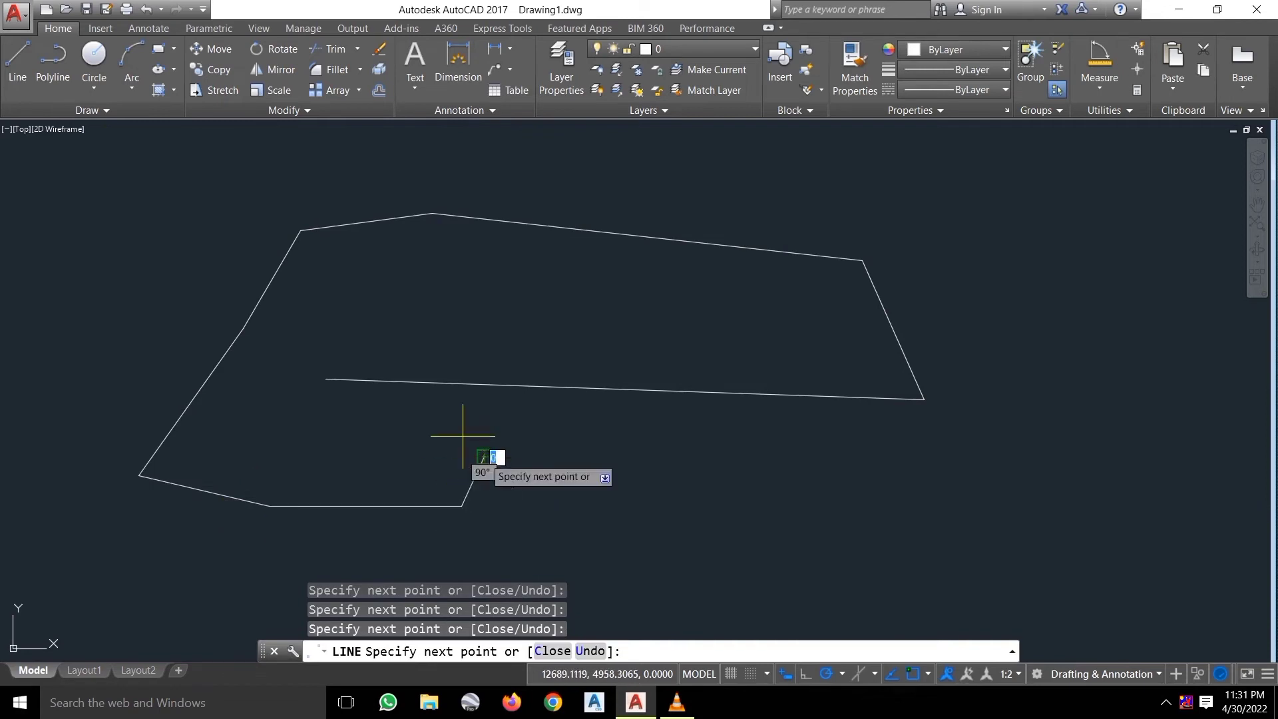
{"action": "left_click", "coordinate": [401, 402]}
{"action": "left_click", "coordinate": [350, 380]}
{"action": "key", "text": "Escape"}
Zoom the view out and back in, then restart the LINE command.
{"action": "scroll", "coordinate": [839, 493], "scroll_direction": "down", "scroll_amount": 2}
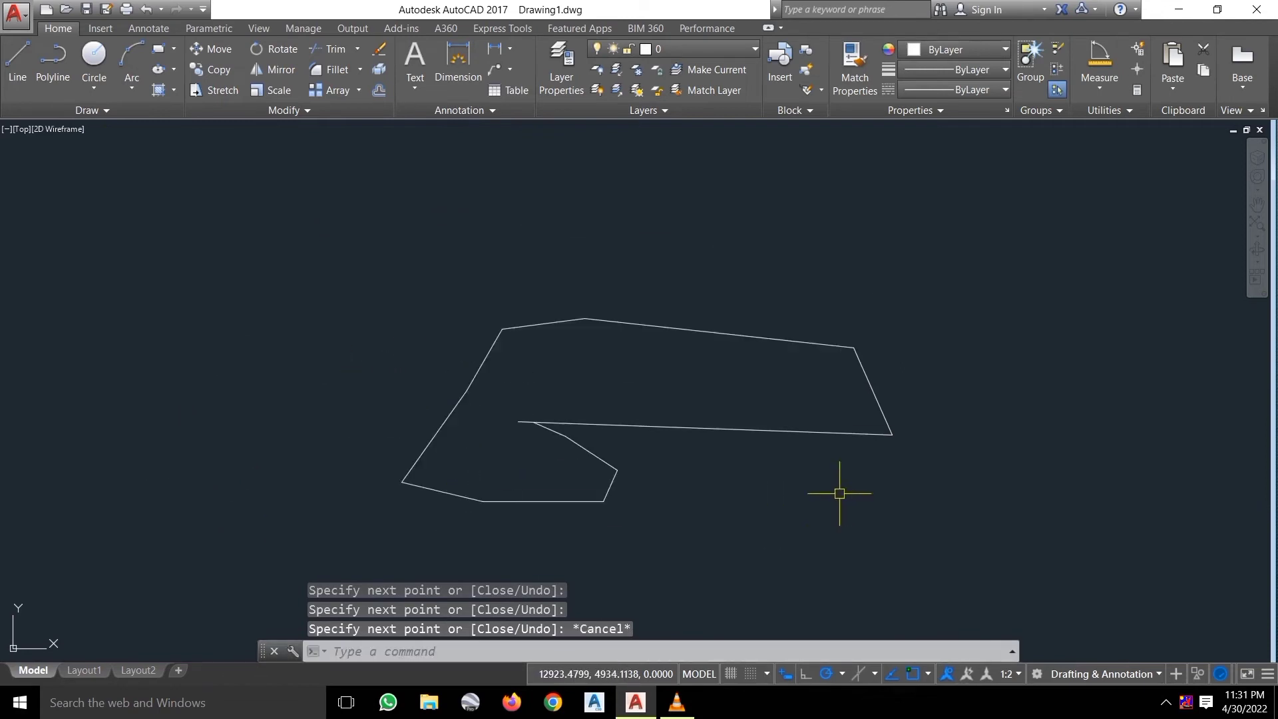
{"action": "scroll", "coordinate": [882, 526], "scroll_direction": "down", "scroll_amount": 4}
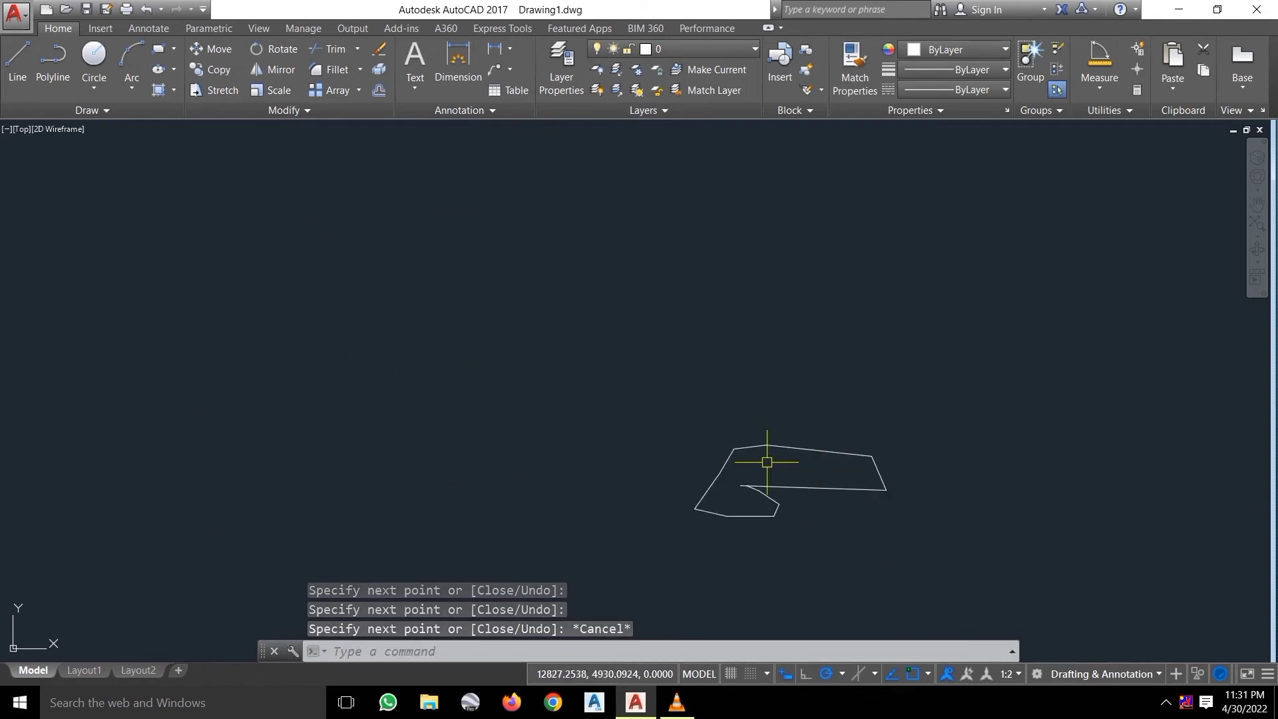
{"action": "scroll", "coordinate": [885, 535], "scroll_direction": "down", "scroll_amount": 2}
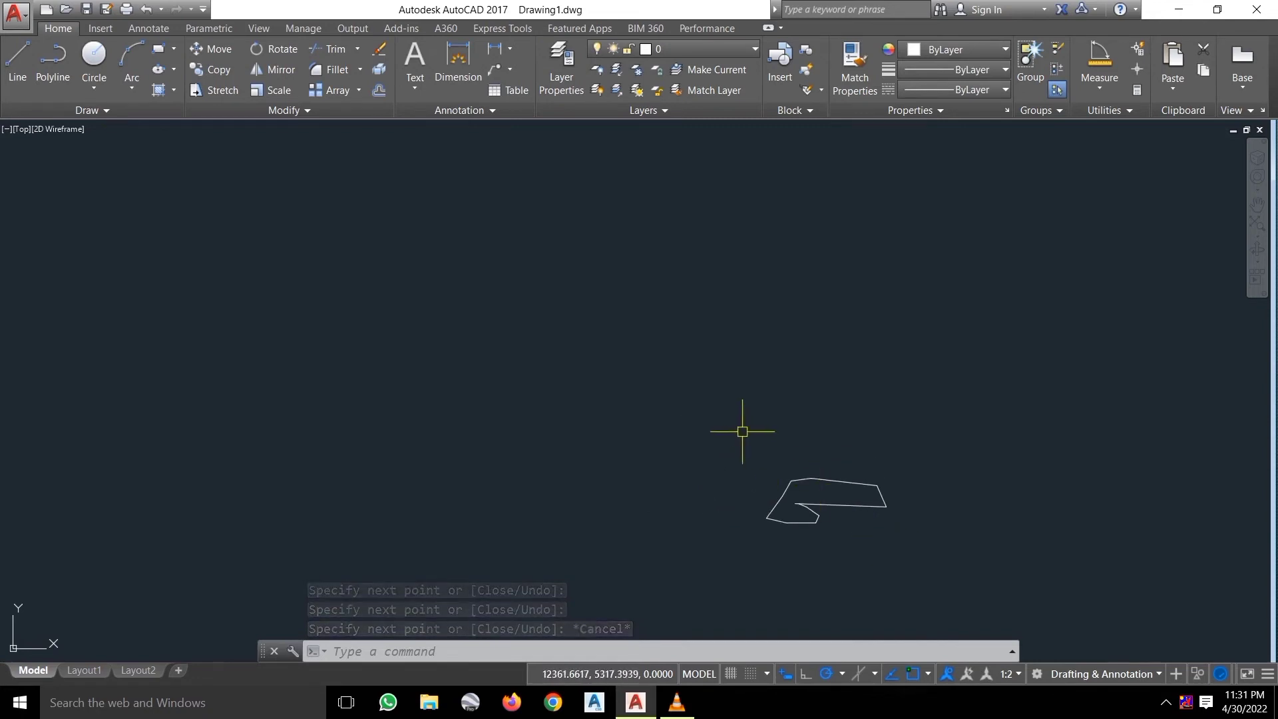
{"action": "scroll", "coordinate": [829, 509], "scroll_direction": "up", "scroll_amount": 6}
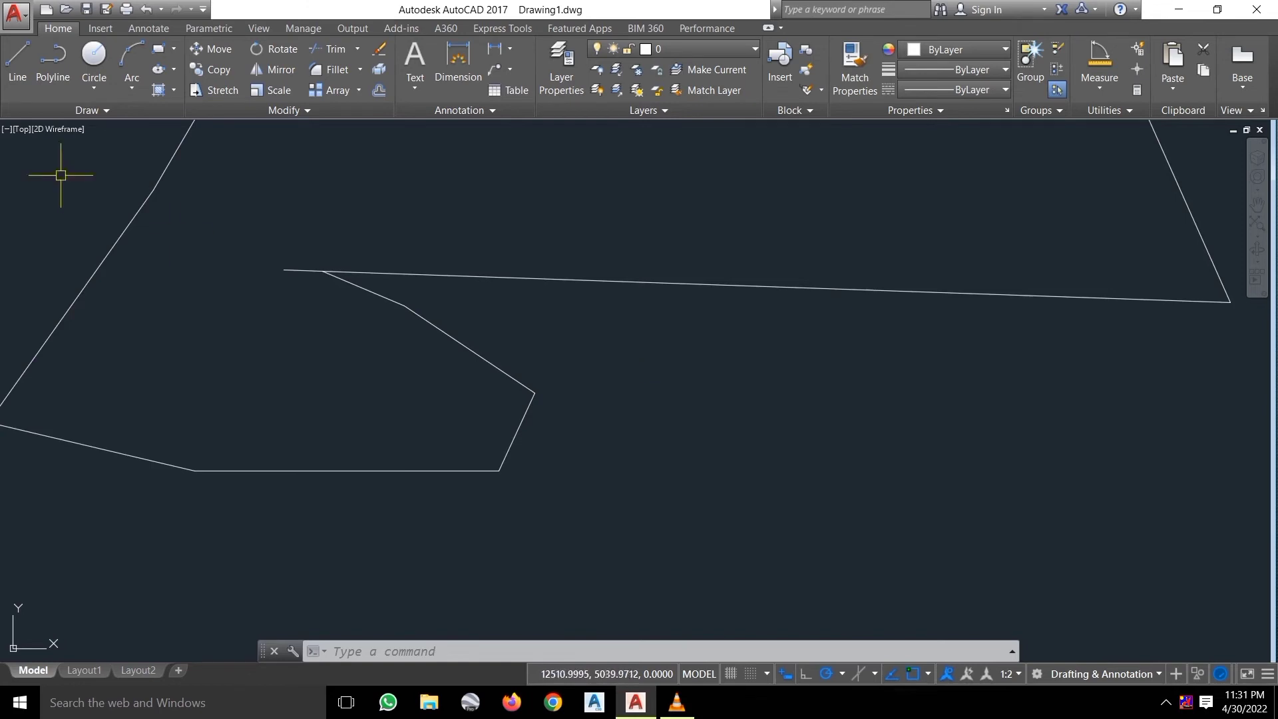
{"action": "key", "text": "Return"}
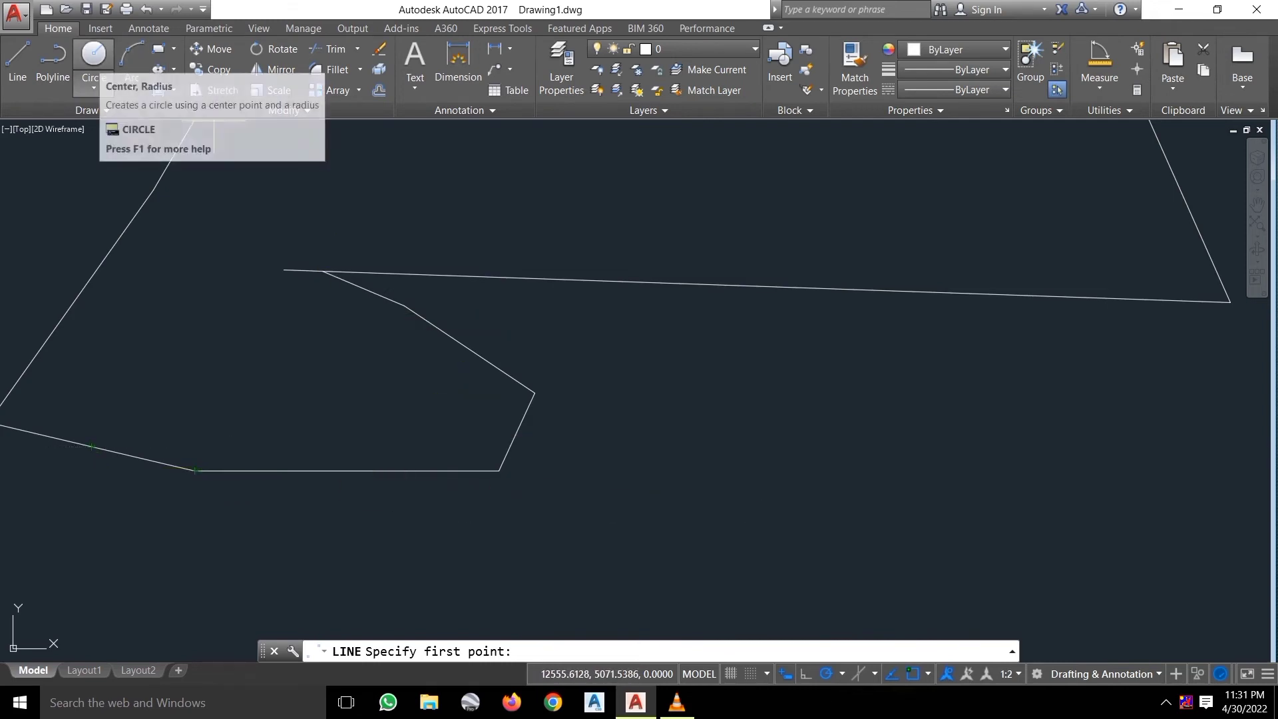
Draw a large centre-radius circle over the outline, then turn object snap off.
{"action": "left_click", "coordinate": [94, 64]}
{"action": "left_click", "coordinate": [671, 414]}
{"action": "left_click", "coordinate": [878, 519]}
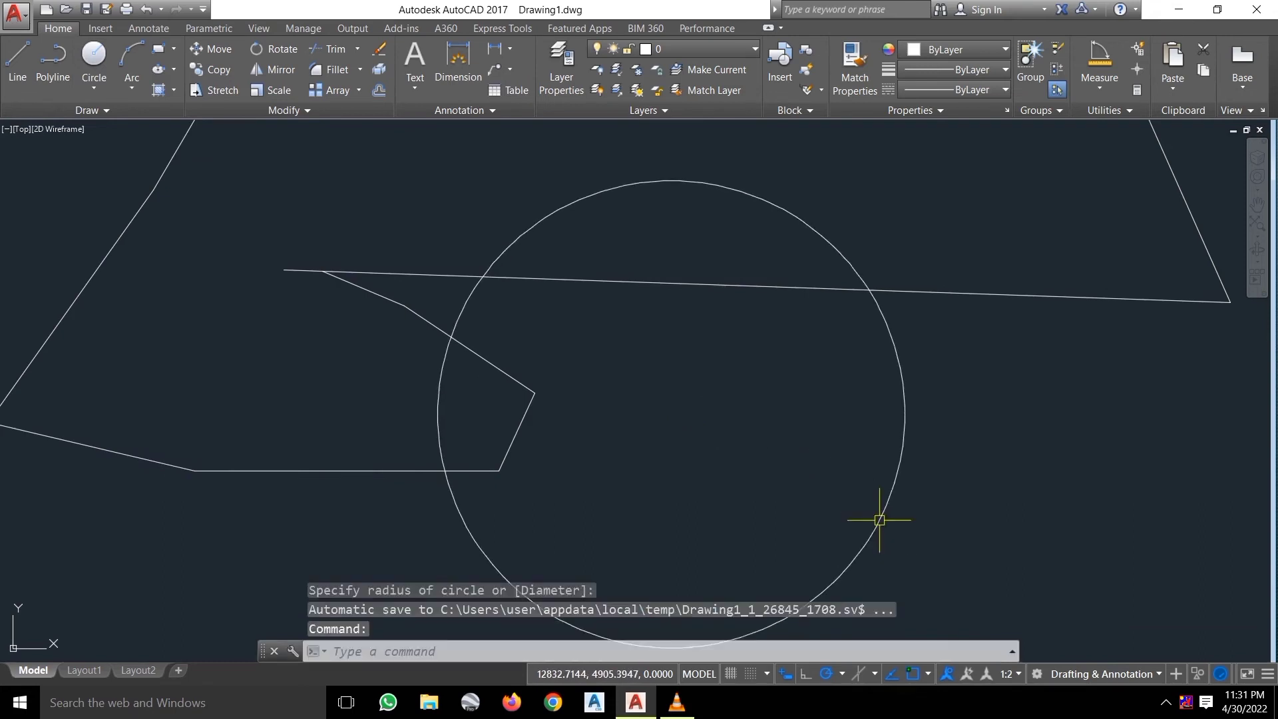
{"action": "left_click", "coordinate": [17, 64]}
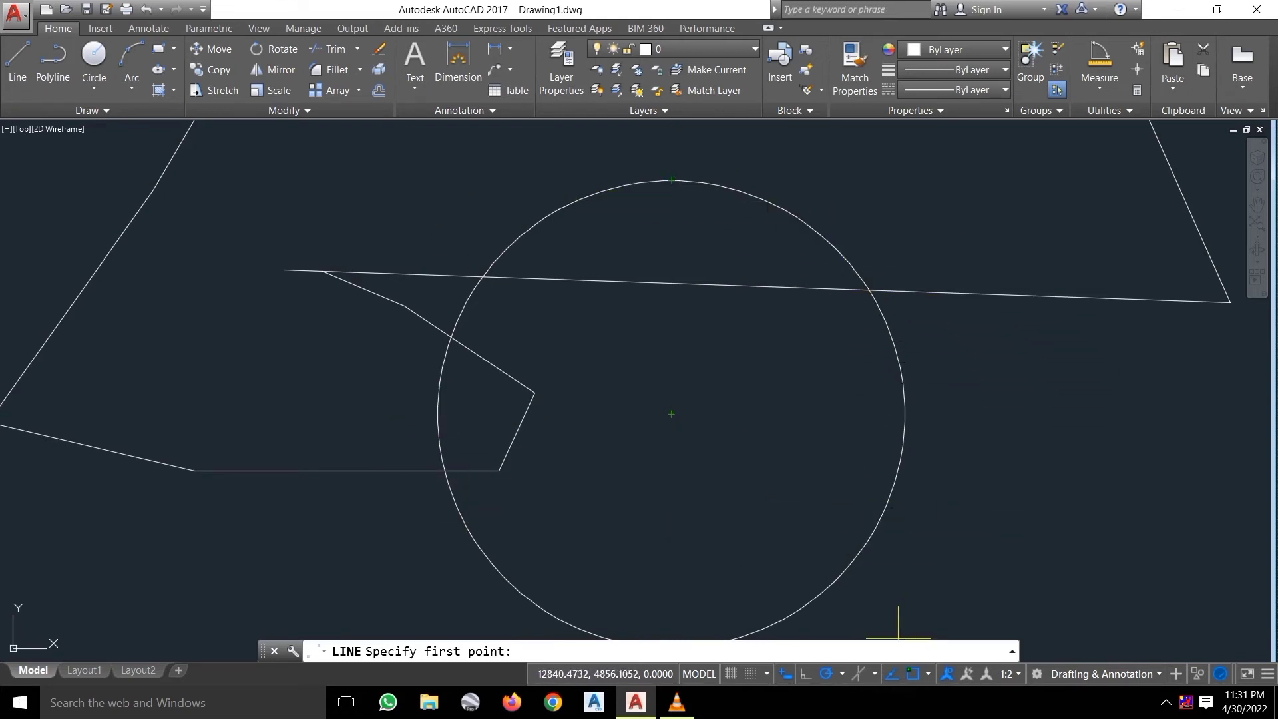
{"action": "left_click", "coordinate": [912, 673]}
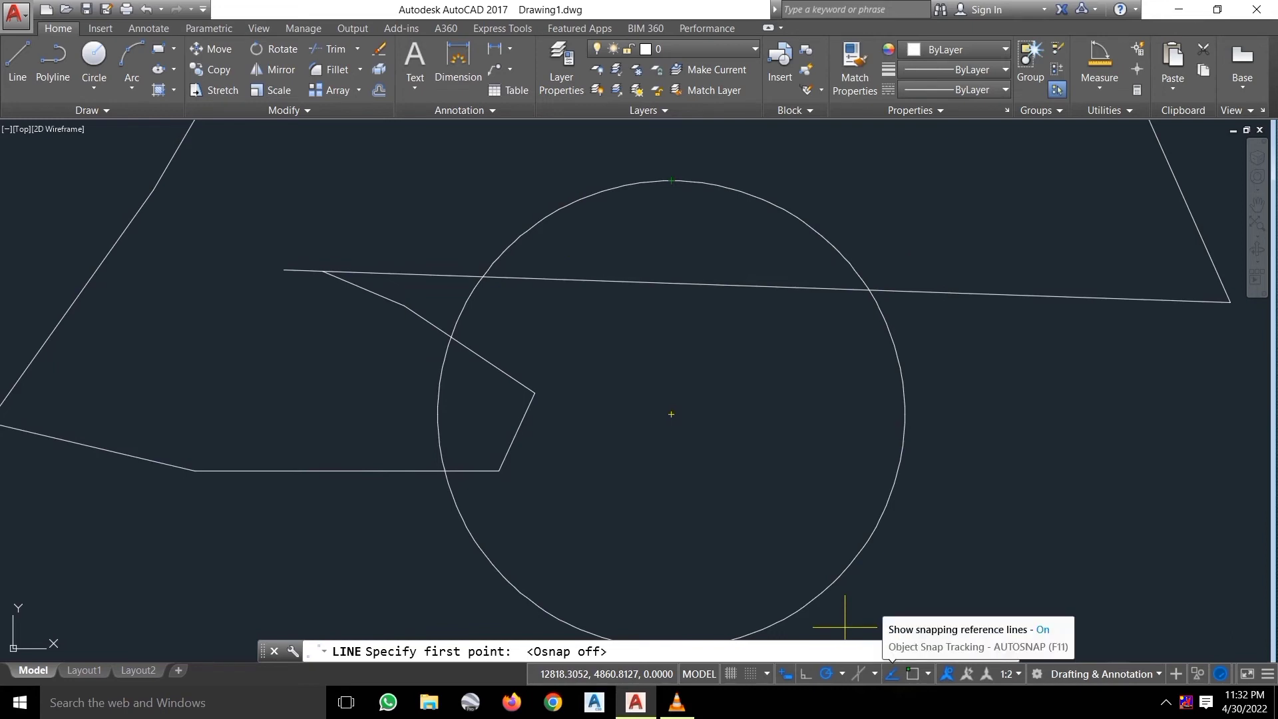
Turn object snap tracking off with F11 and cancel a stray line start.
{"action": "key", "text": "F11"}
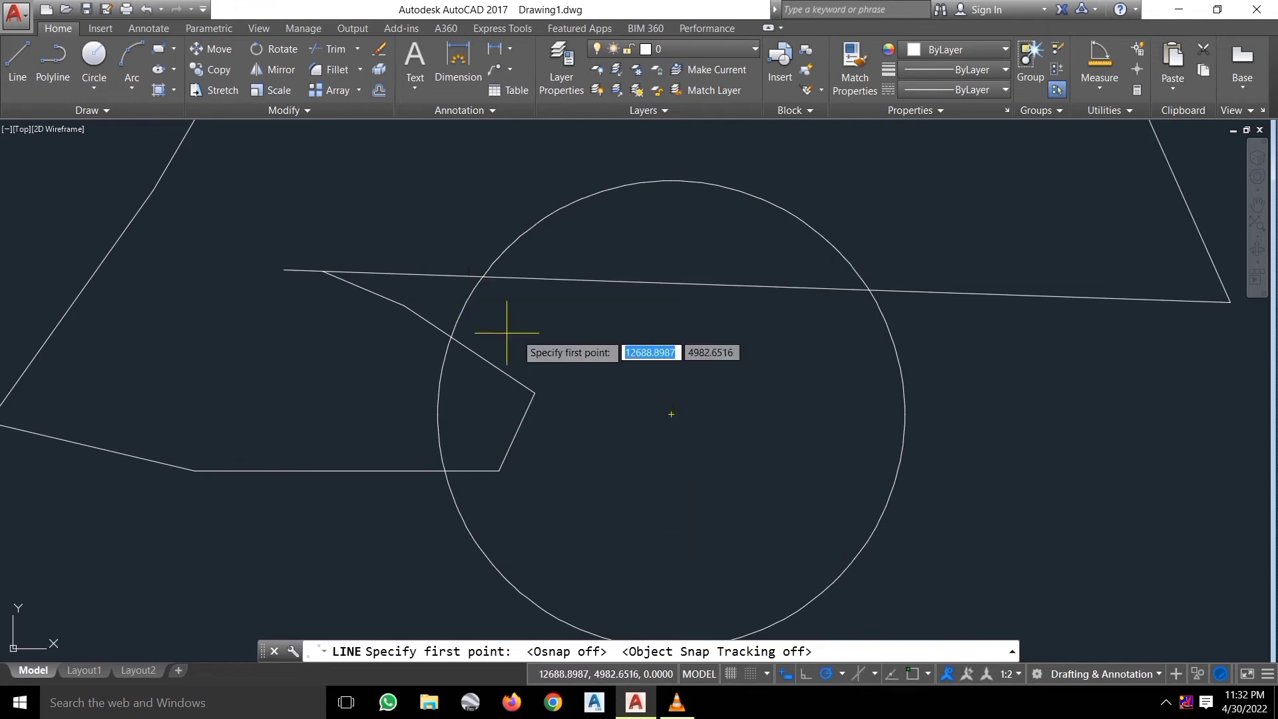
{"action": "scroll", "coordinate": [551, 335], "scroll_direction": "down", "scroll_amount": 3}
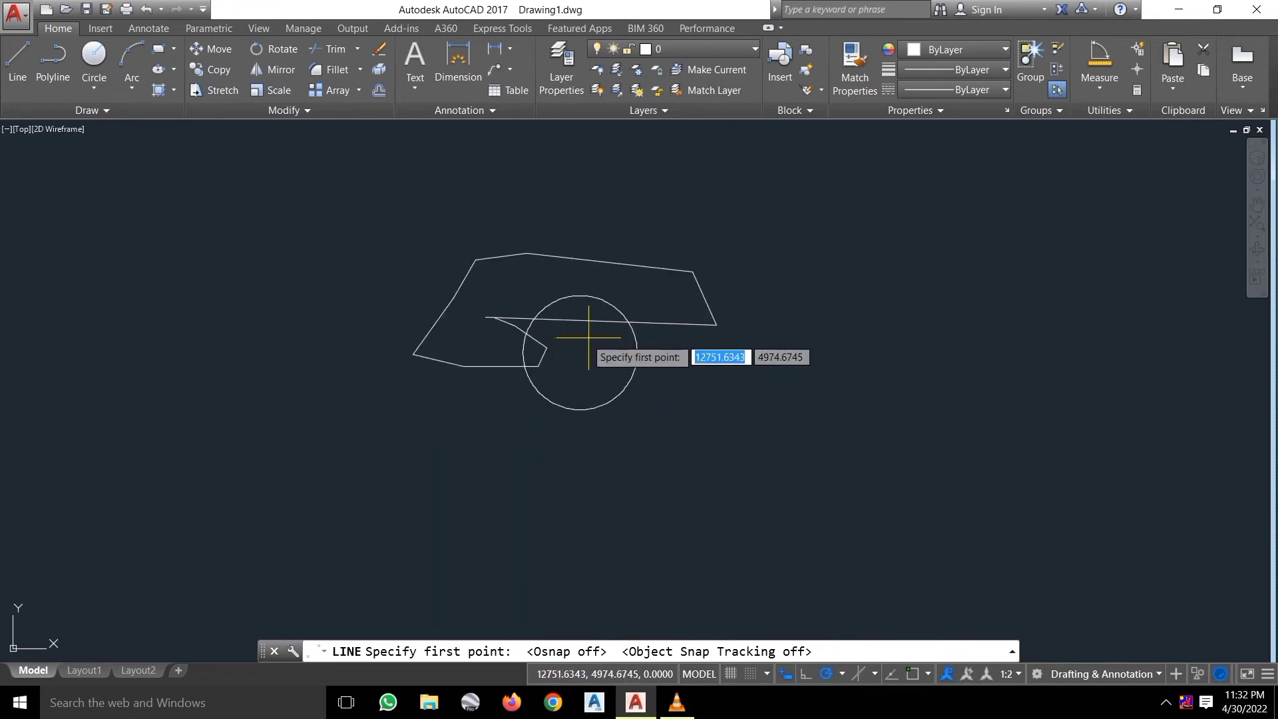
{"action": "left_click", "coordinate": [792, 478]}
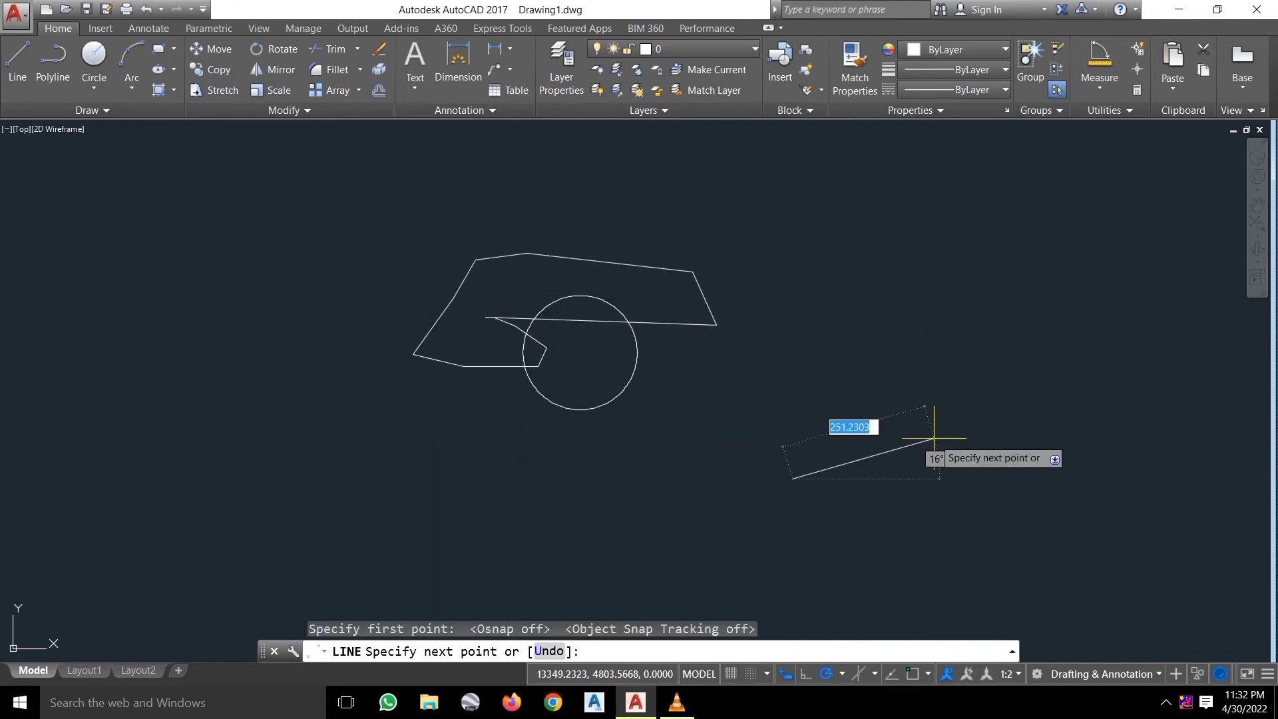
{"action": "key", "text": "Escape"}
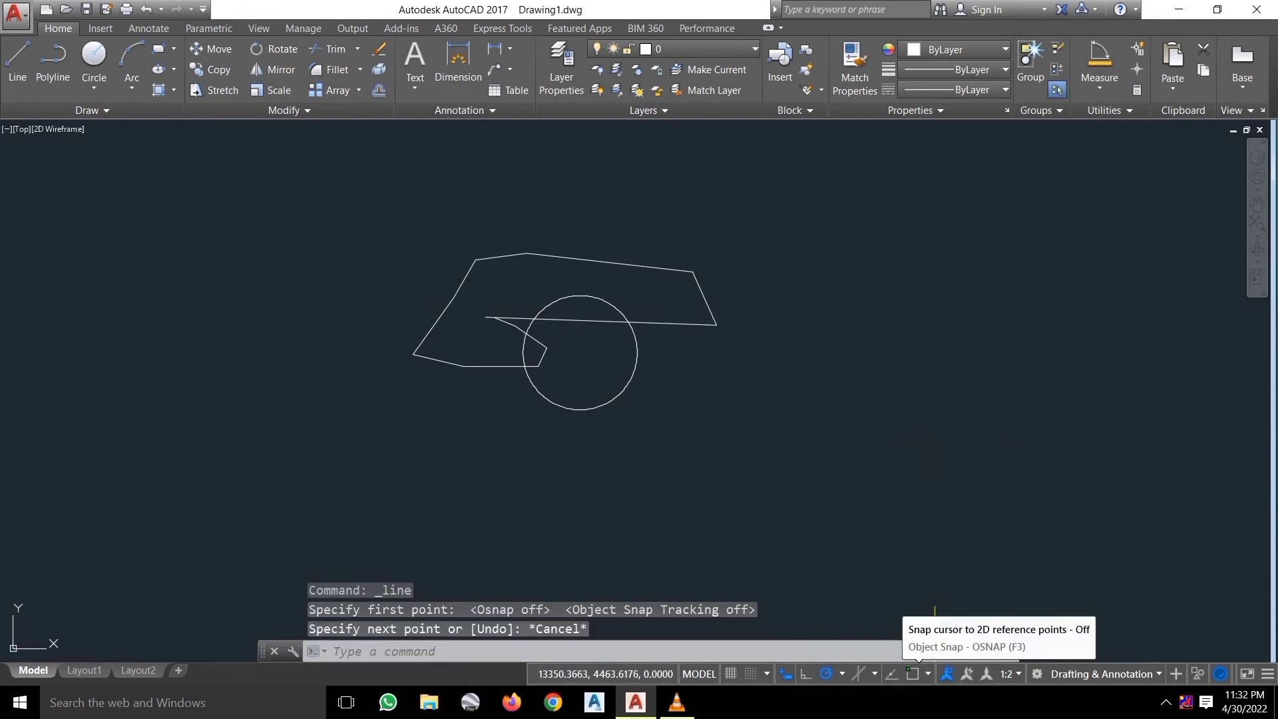
Start a new line and toggle the Endpoint snap mode in the object snap list.
{"action": "left_click", "coordinate": [928, 674]}
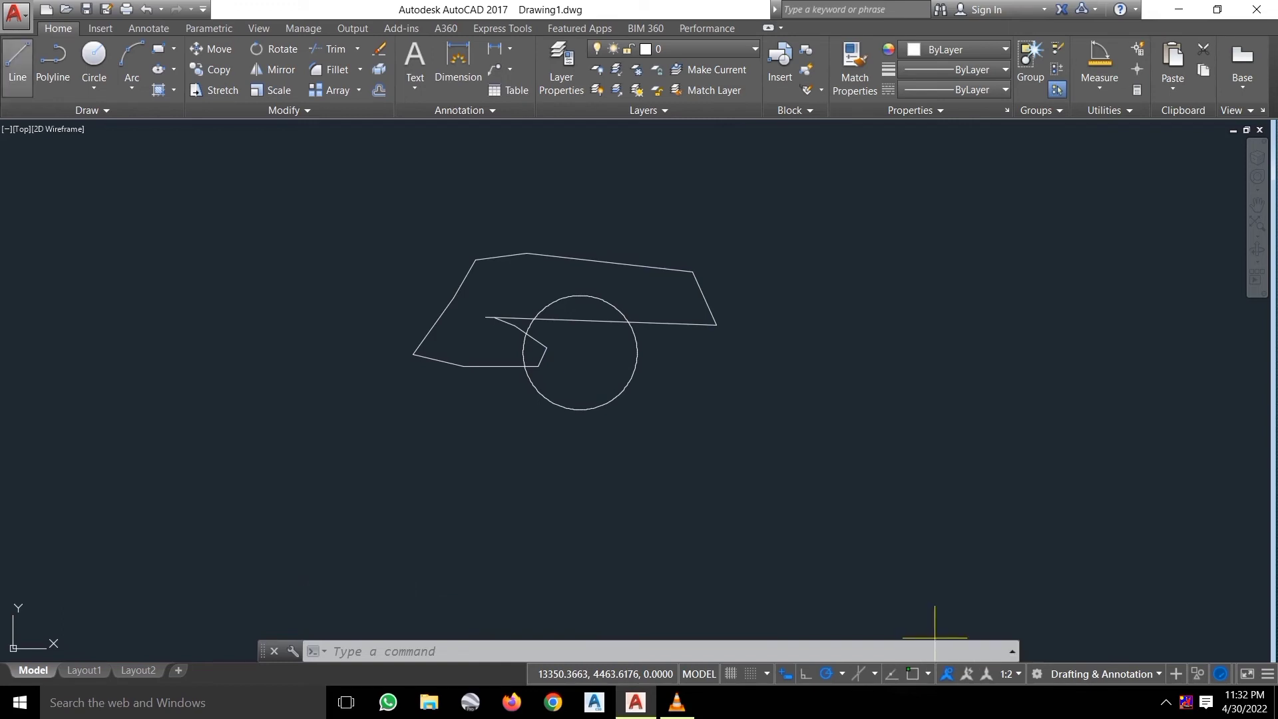
{"action": "left_click", "coordinate": [17, 66]}
{"action": "scroll", "coordinate": [426, 342], "scroll_direction": "up", "scroll_amount": 4}
{"action": "scroll", "coordinate": [265, 341], "scroll_direction": "up", "scroll_amount": 3}
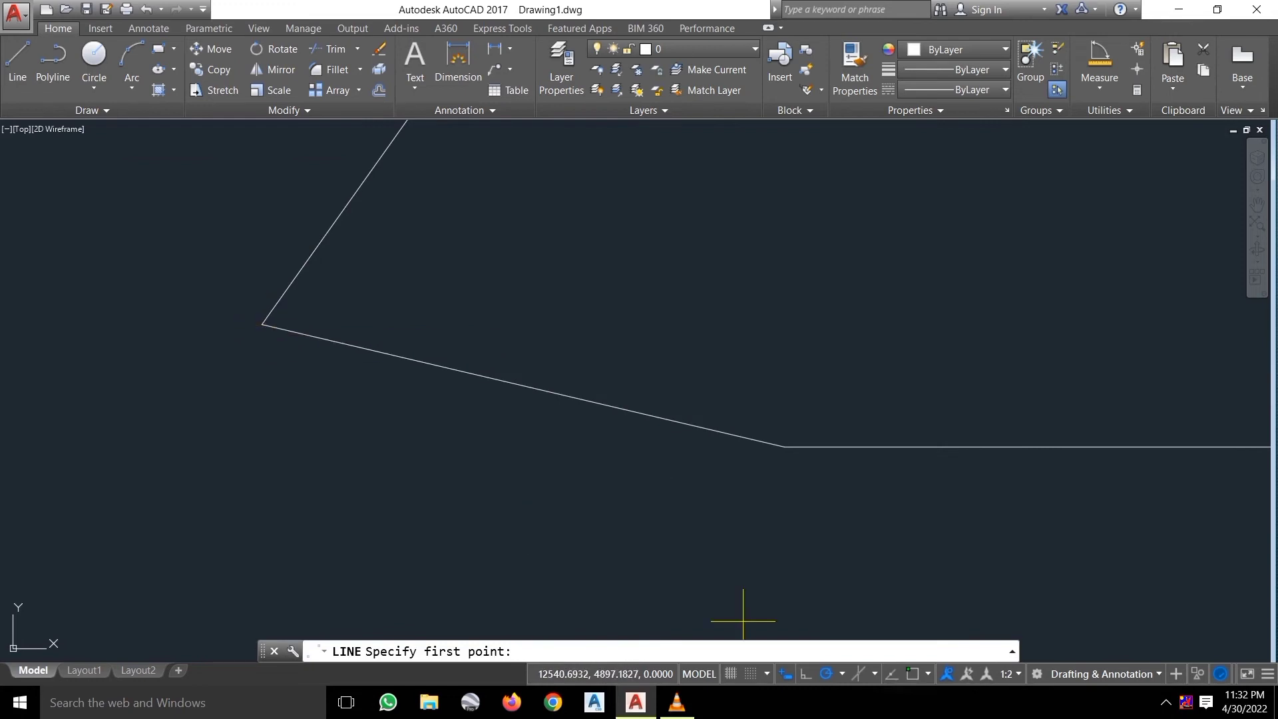
{"action": "left_click", "coordinate": [841, 673]}
{"action": "left_click", "coordinate": [868, 650]}
{"action": "left_click", "coordinate": [927, 674]}
{"action": "left_click", "coordinate": [956, 368]}
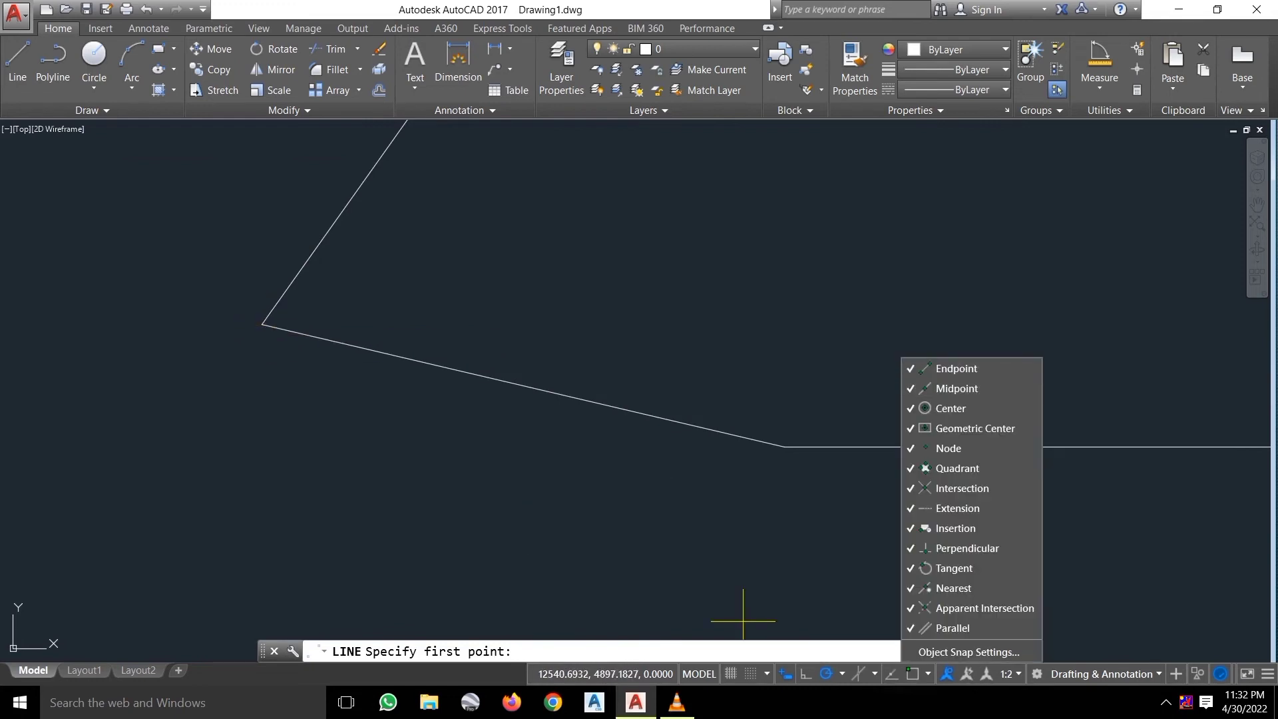
{"action": "left_click", "coordinate": [742, 621]}
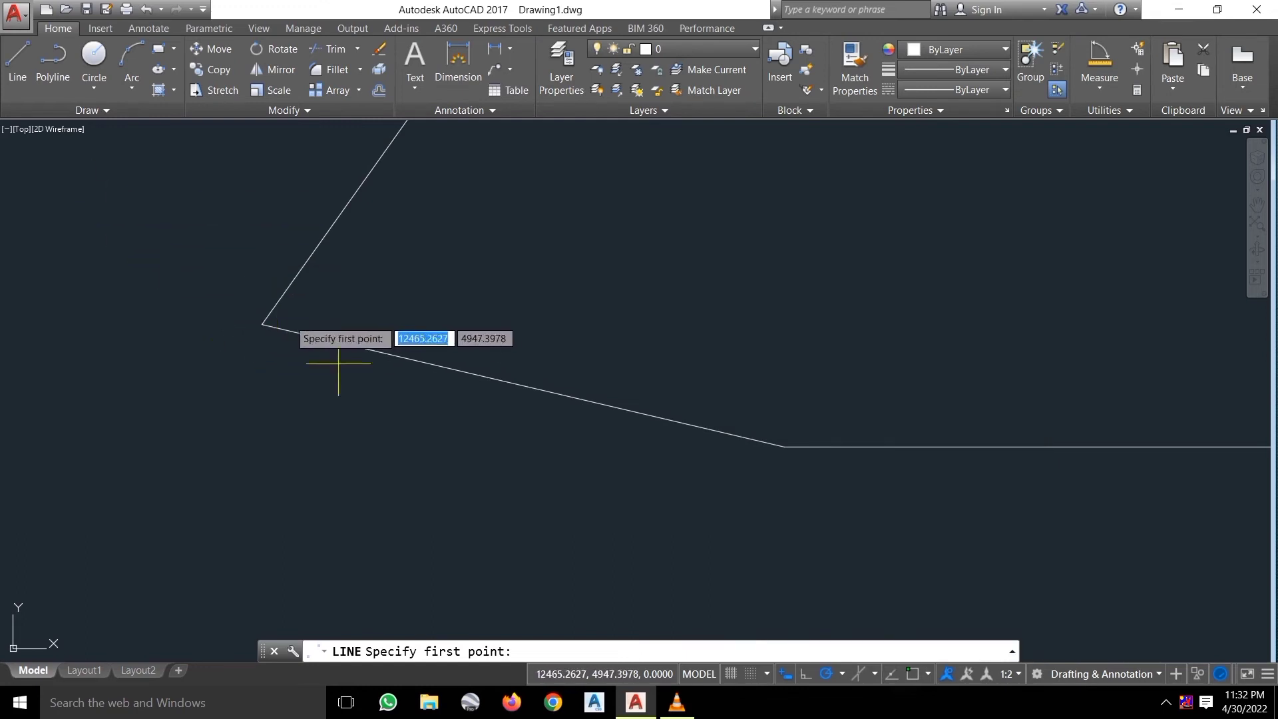
Cancel and restart LINE, reviewing the object snap mode list again.
{"action": "key", "text": "Escape"}
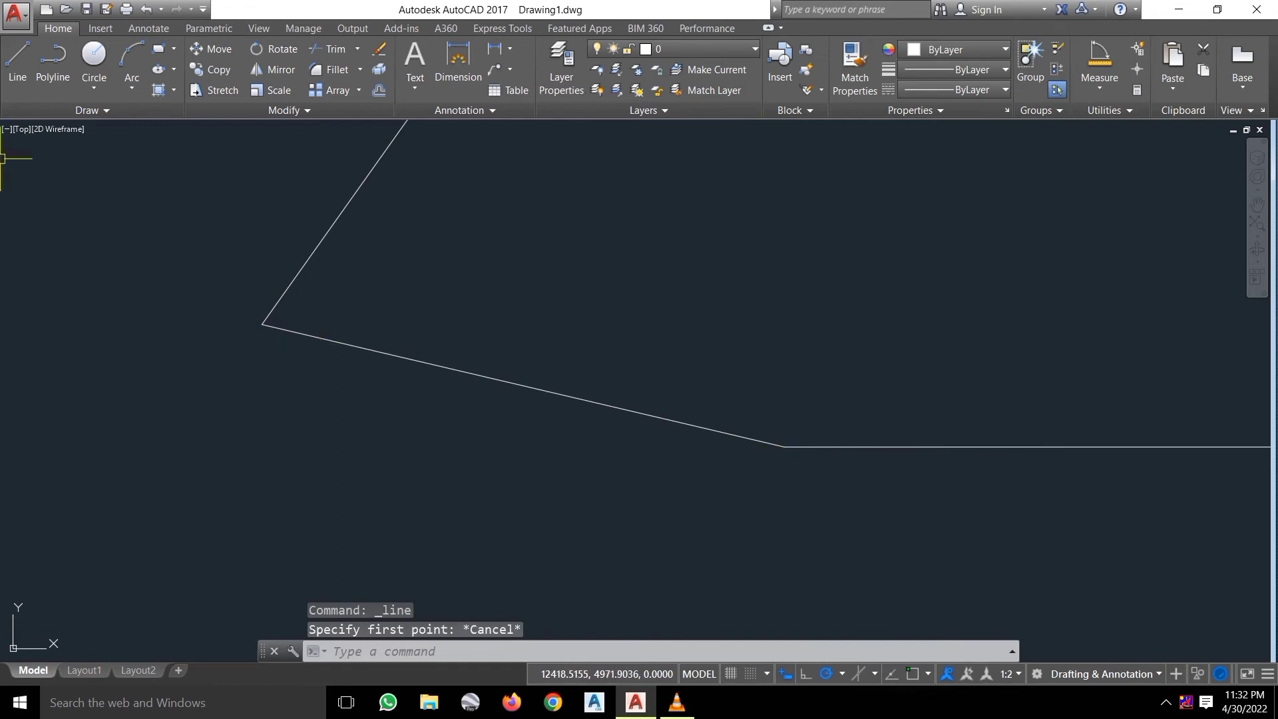
{"action": "left_click", "coordinate": [17, 63]}
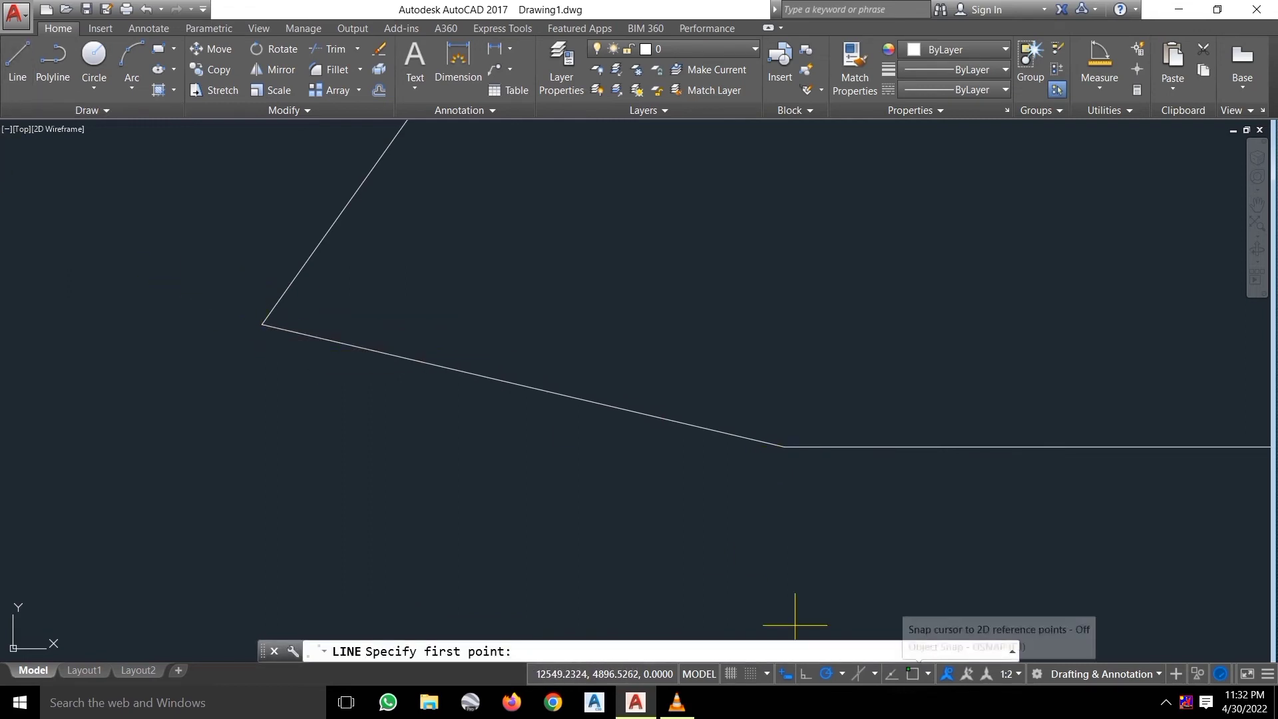
{"action": "left_click", "coordinate": [928, 674]}
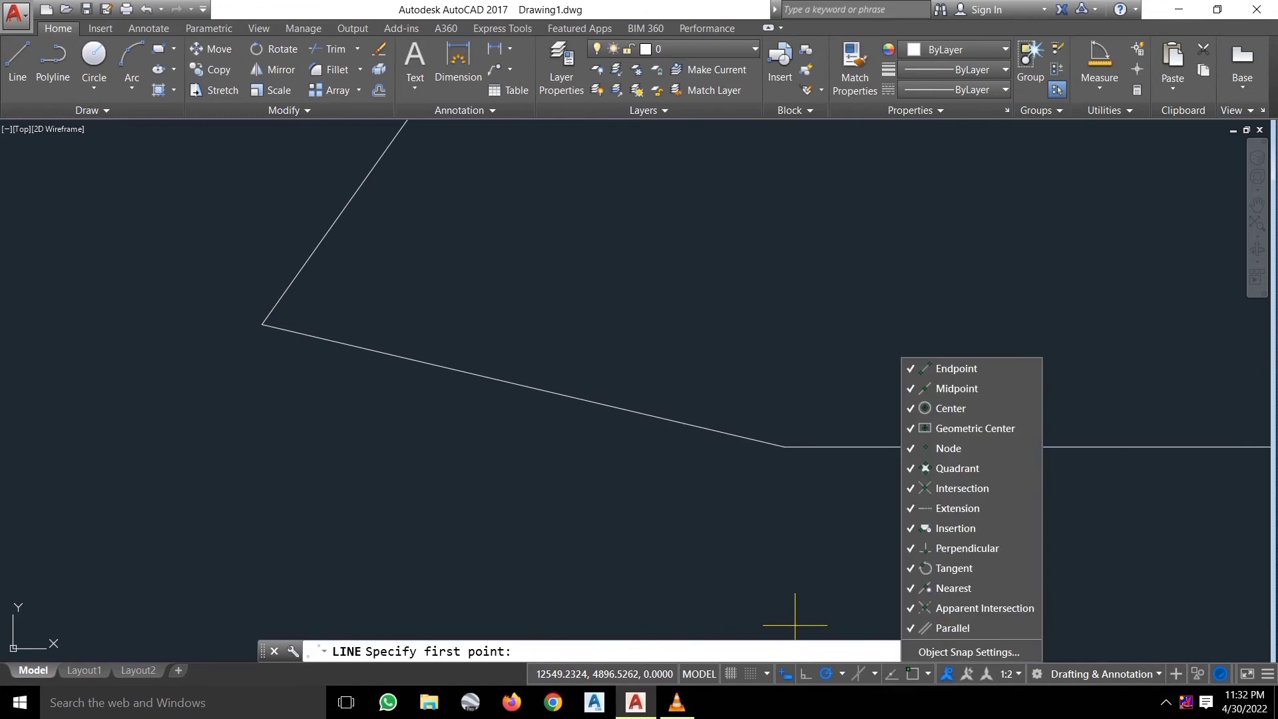
{"action": "left_click", "coordinate": [795, 625]}
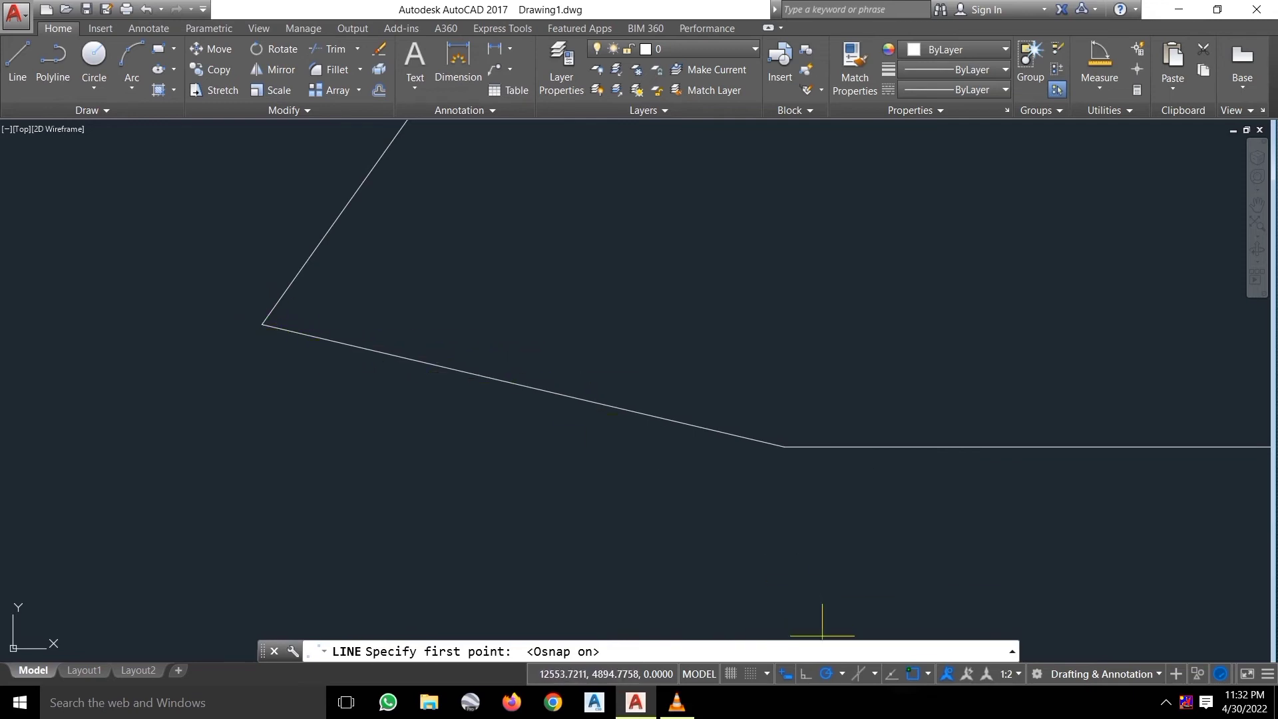
In Object Snap Settings, clear all modes and leave only Endpoint checked.
{"action": "left_click", "coordinate": [926, 674]}
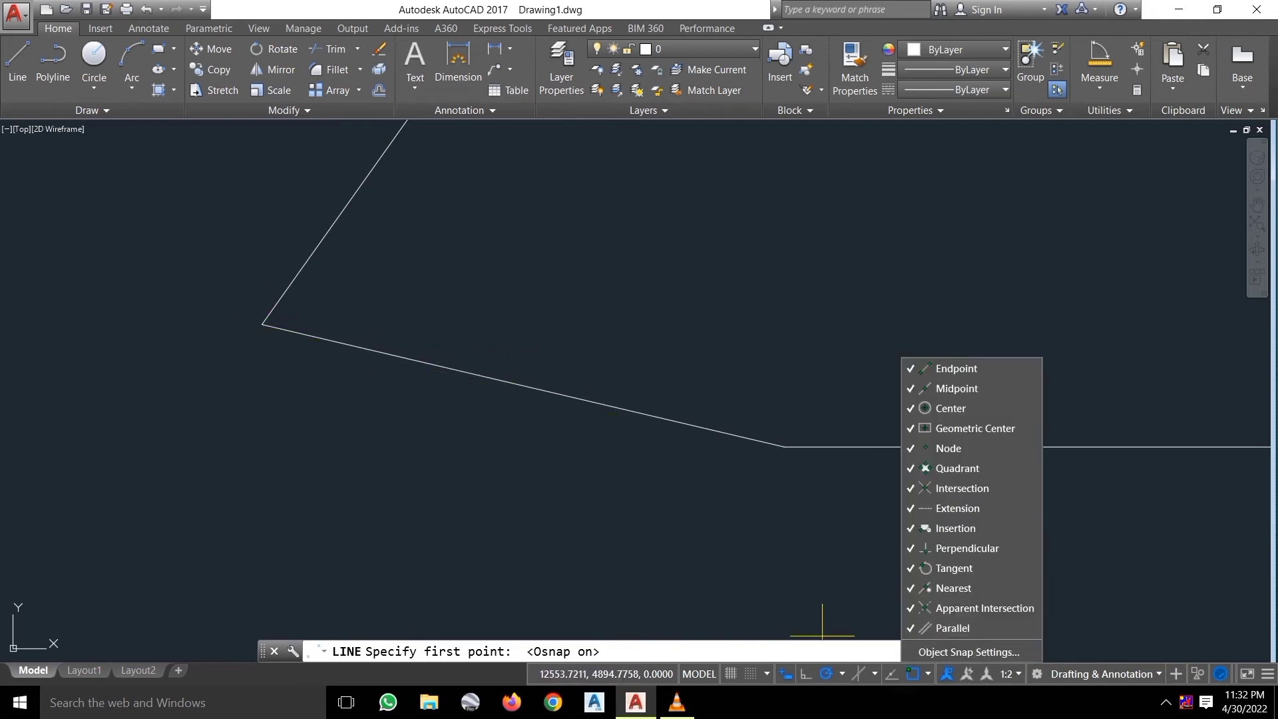
{"action": "left_click", "coordinate": [969, 651]}
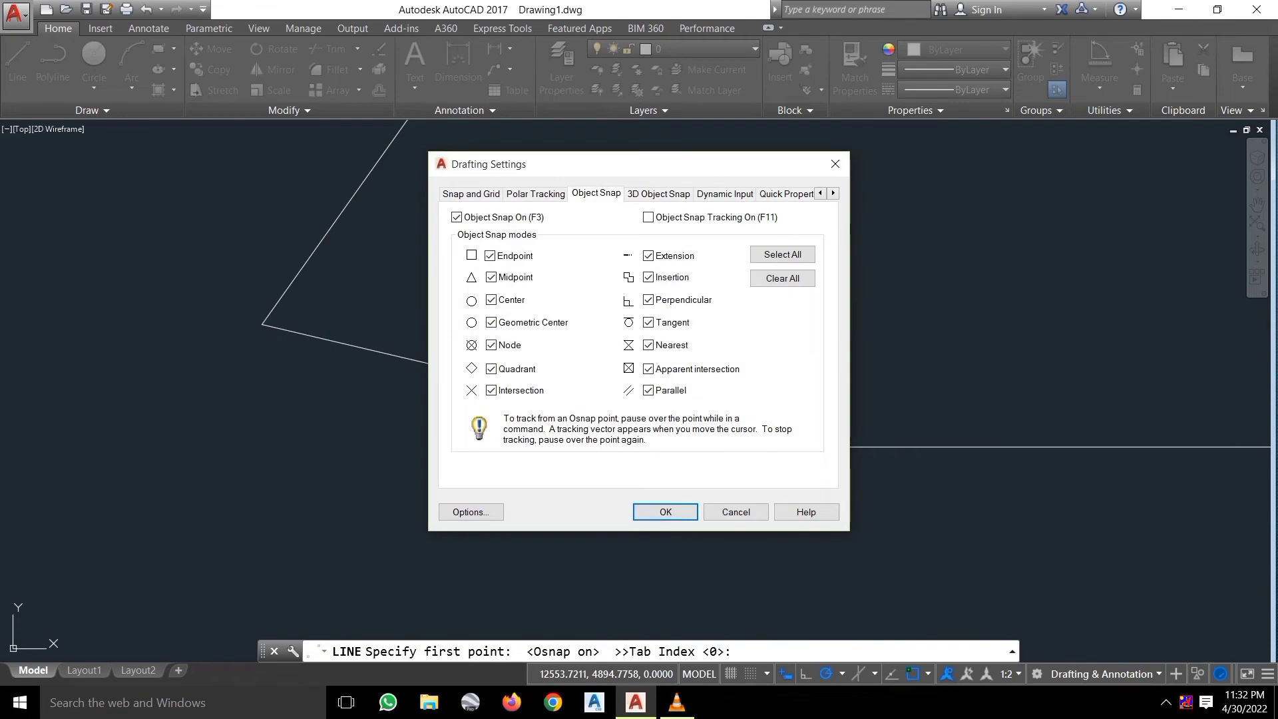
{"action": "left_click", "coordinate": [666, 512]}
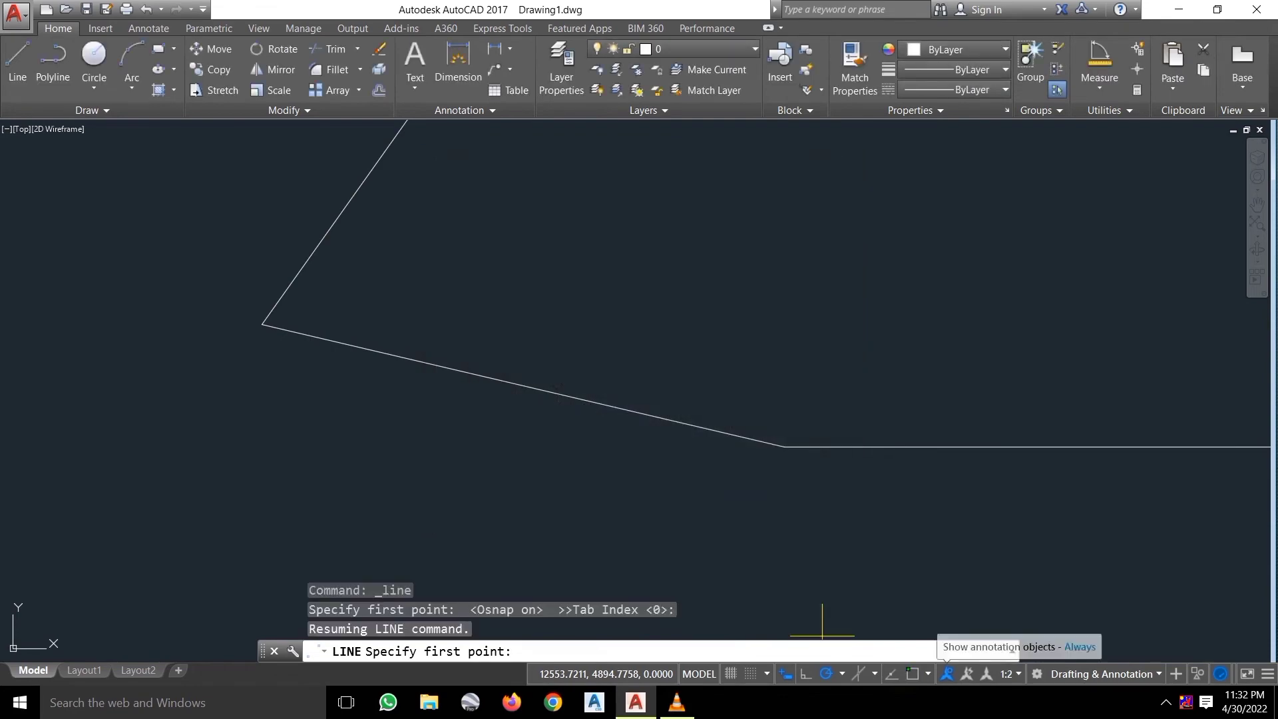
{"action": "right_click", "coordinate": [913, 673]}
{"action": "left_click", "coordinate": [968, 651]}
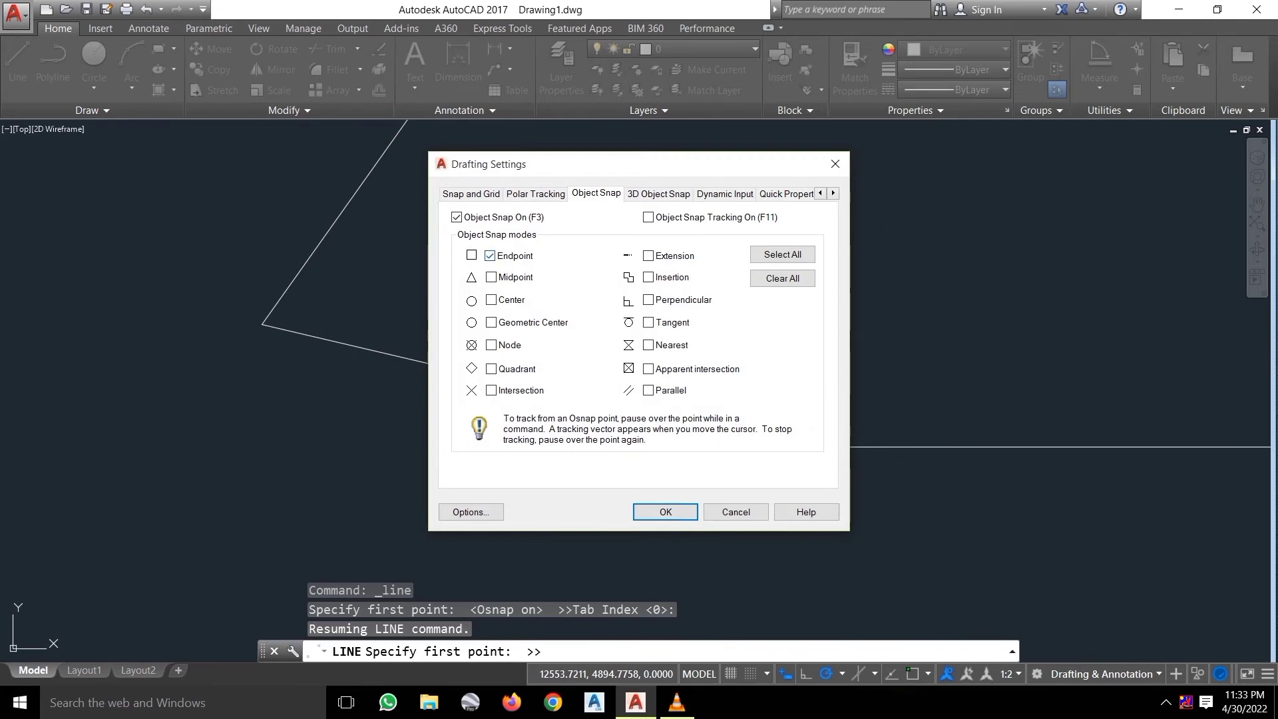
{"action": "left_click", "coordinate": [665, 512]}
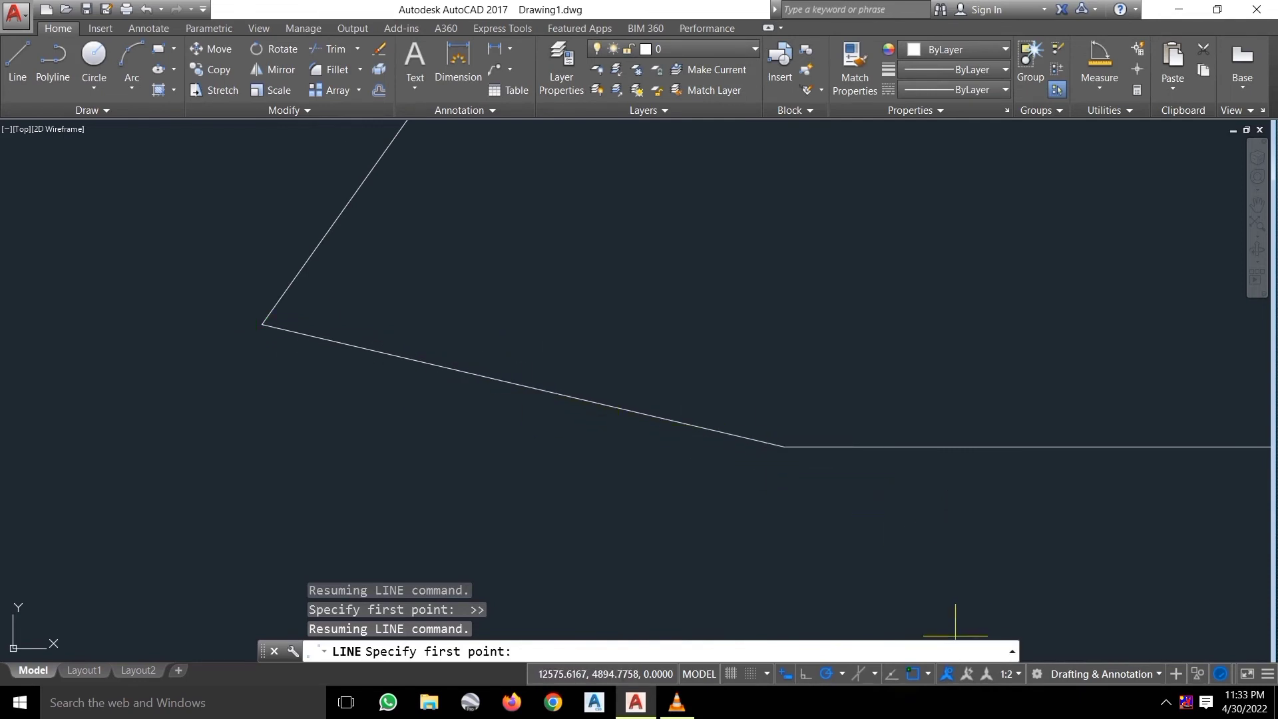
Turn off Endpoint and Midpoint object snapping and pan the circle into view.
{"action": "left_click", "coordinate": [928, 674]}
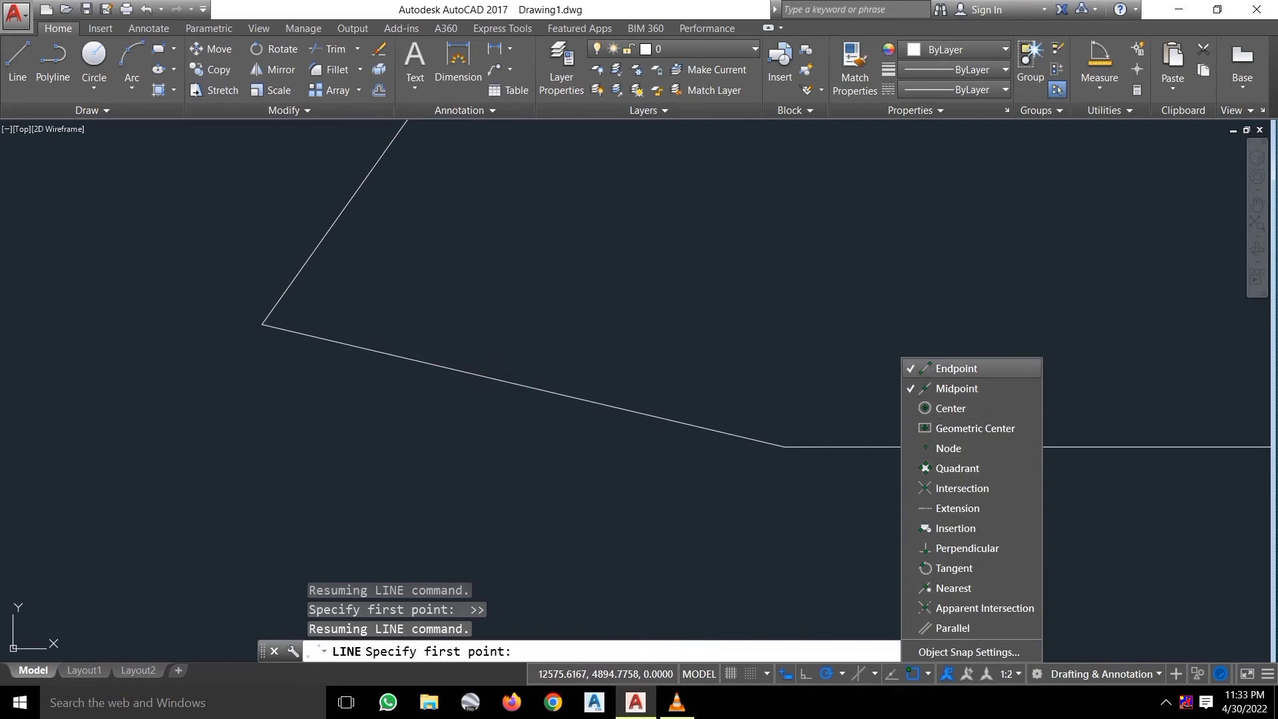
{"action": "left_click", "coordinate": [956, 368]}
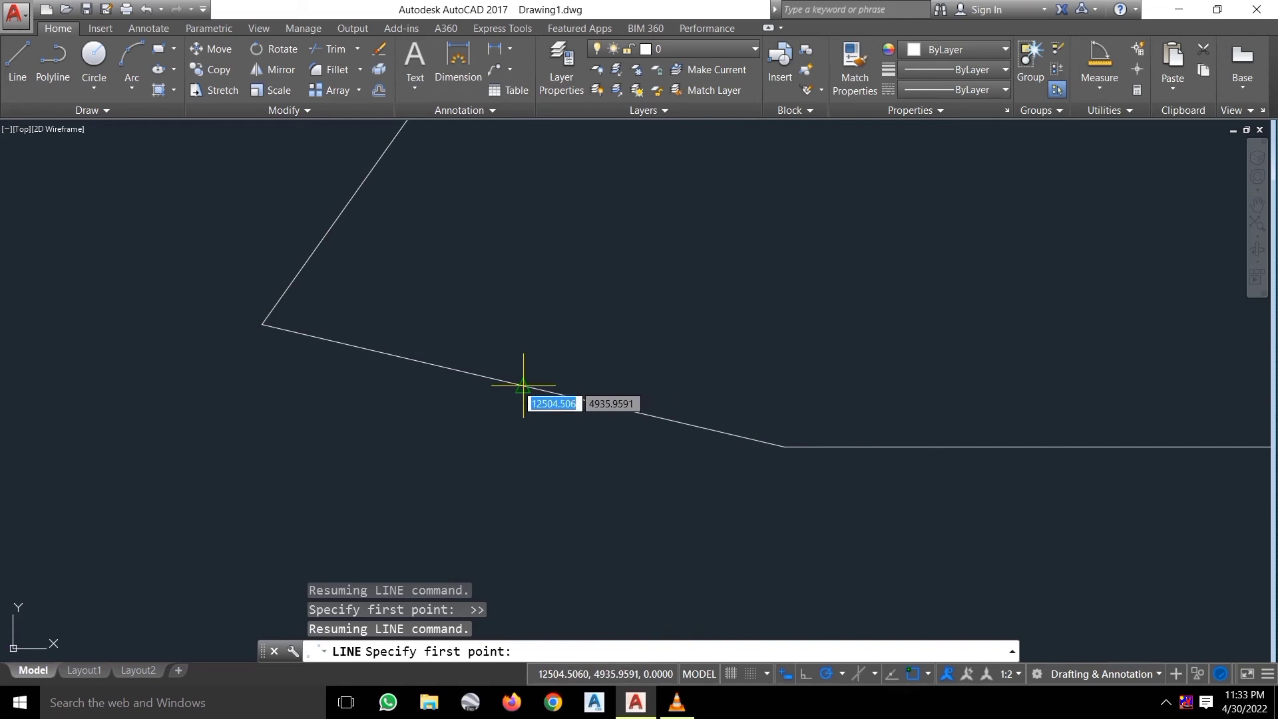
{"action": "right_click", "coordinate": [979, 637], "text": "shift"}
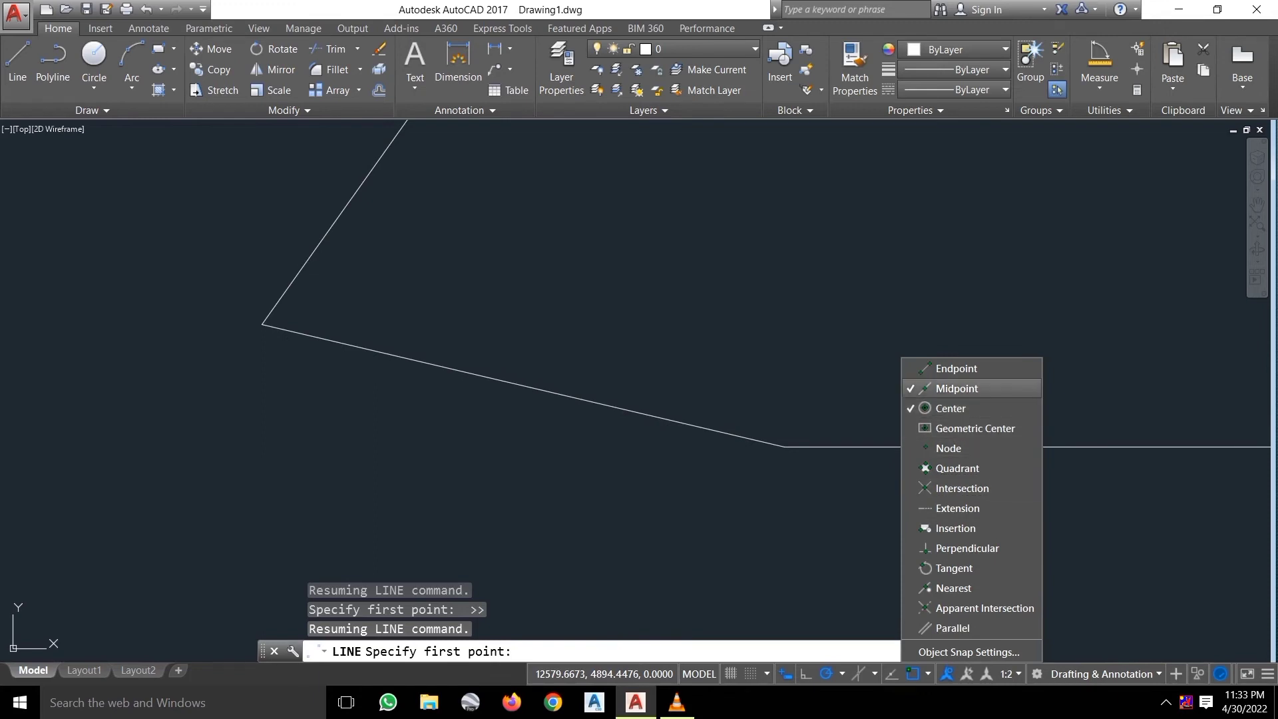
{"action": "left_click", "coordinate": [956, 388]}
{"action": "scroll", "coordinate": [1102, 477], "scroll_direction": "down", "scroll_amount": 6}
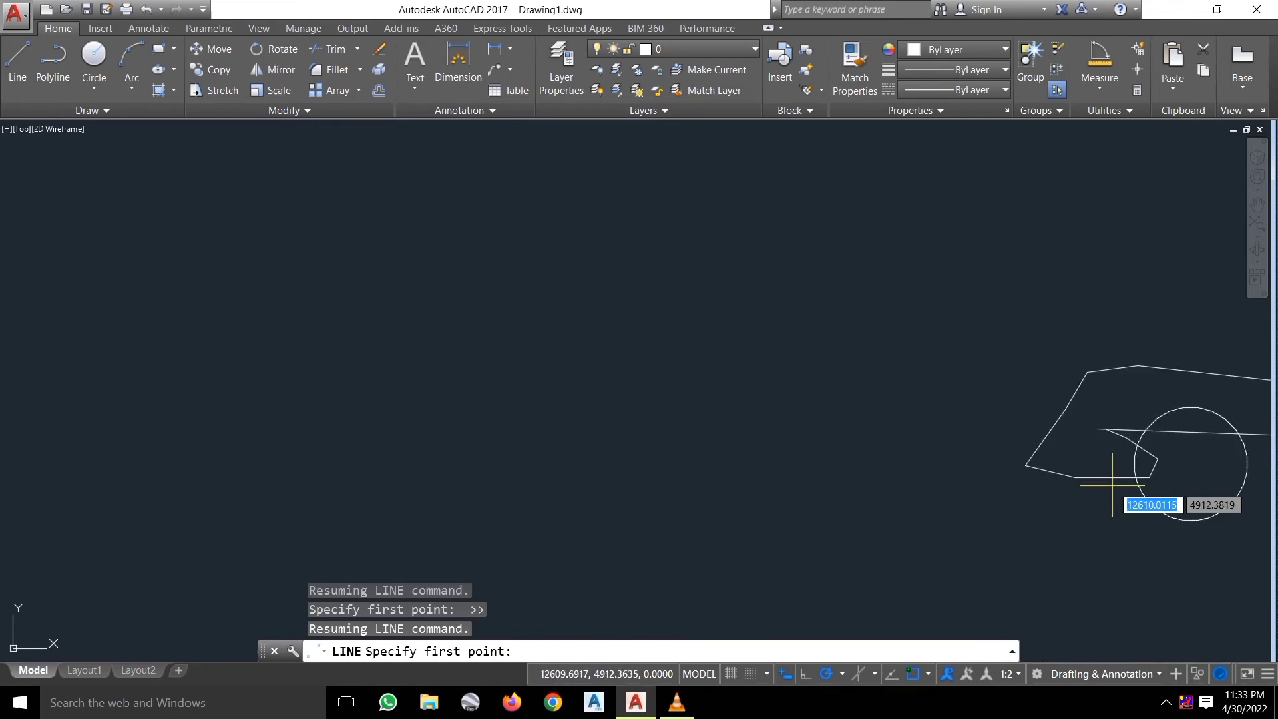
{"action": "middle_click_drag", "start_coordinate": [1155, 508], "coordinate": [731, 464]}
{"action": "scroll", "coordinate": [730, 464], "scroll_direction": "up", "scroll_amount": 6}
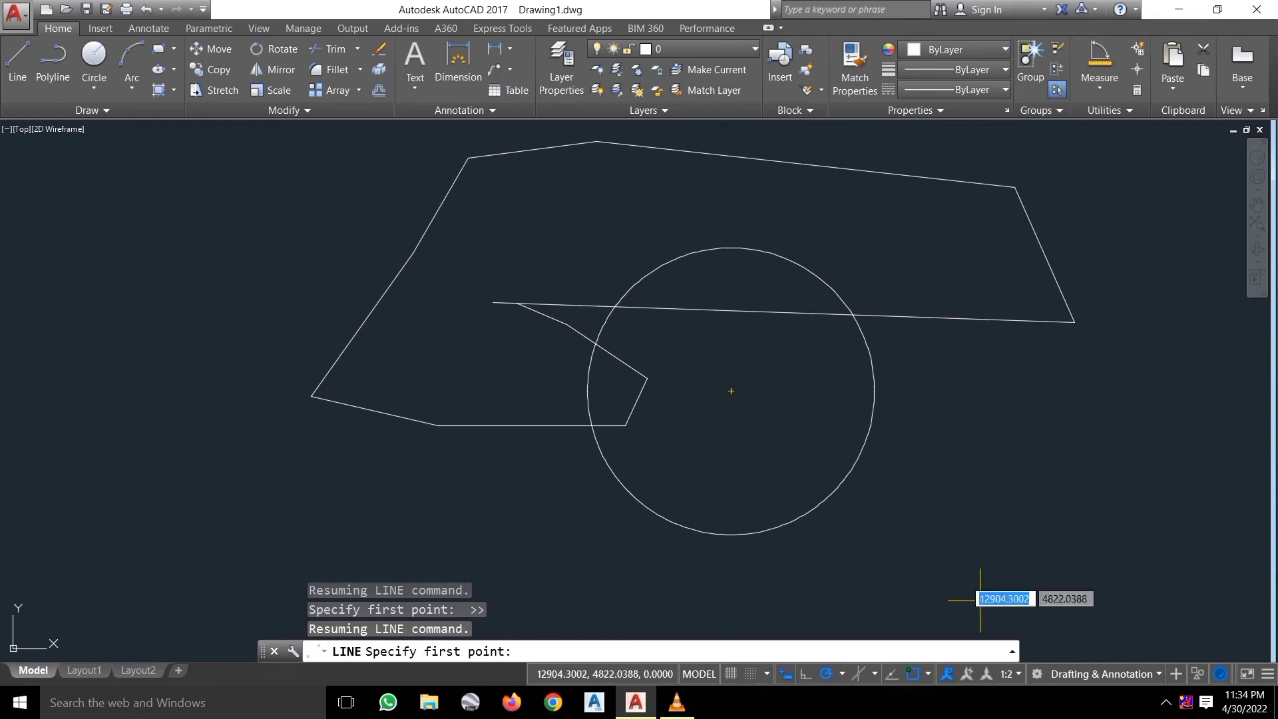
Turn on Intersection snapping and bring up the Object Snap Settings.
{"action": "left_click", "coordinate": [928, 673]}
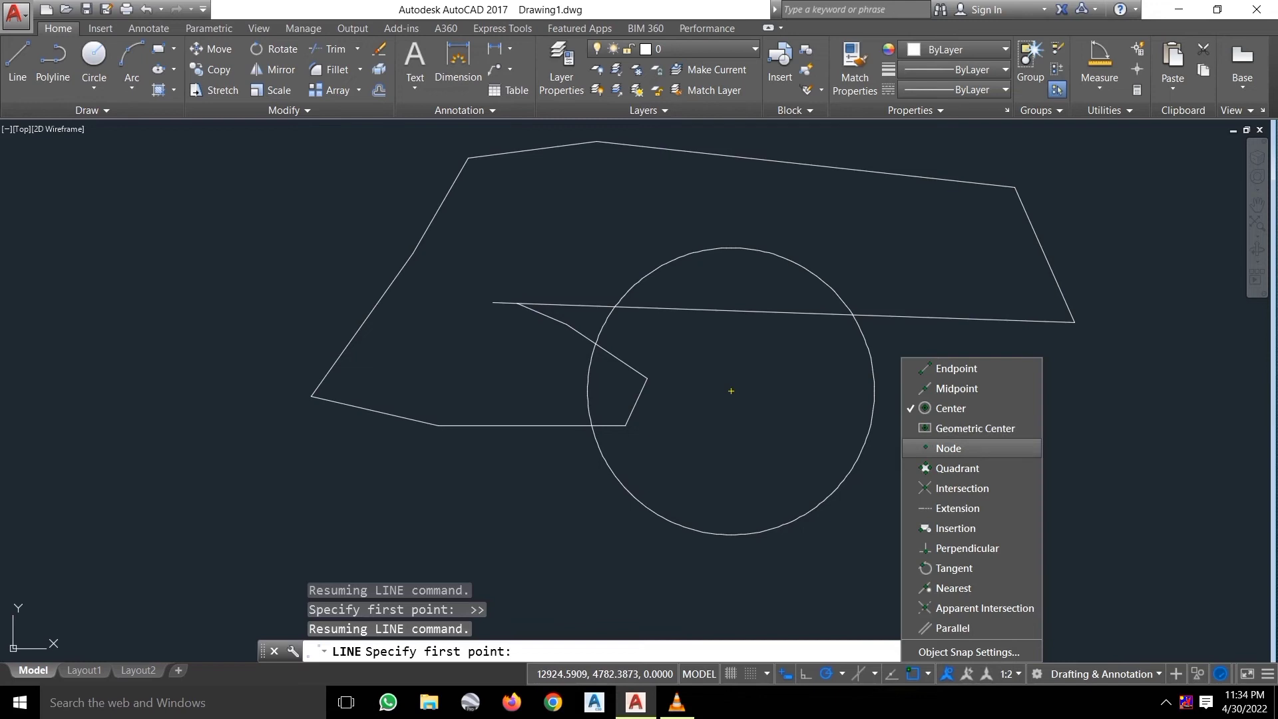
{"action": "left_click", "coordinate": [962, 488]}
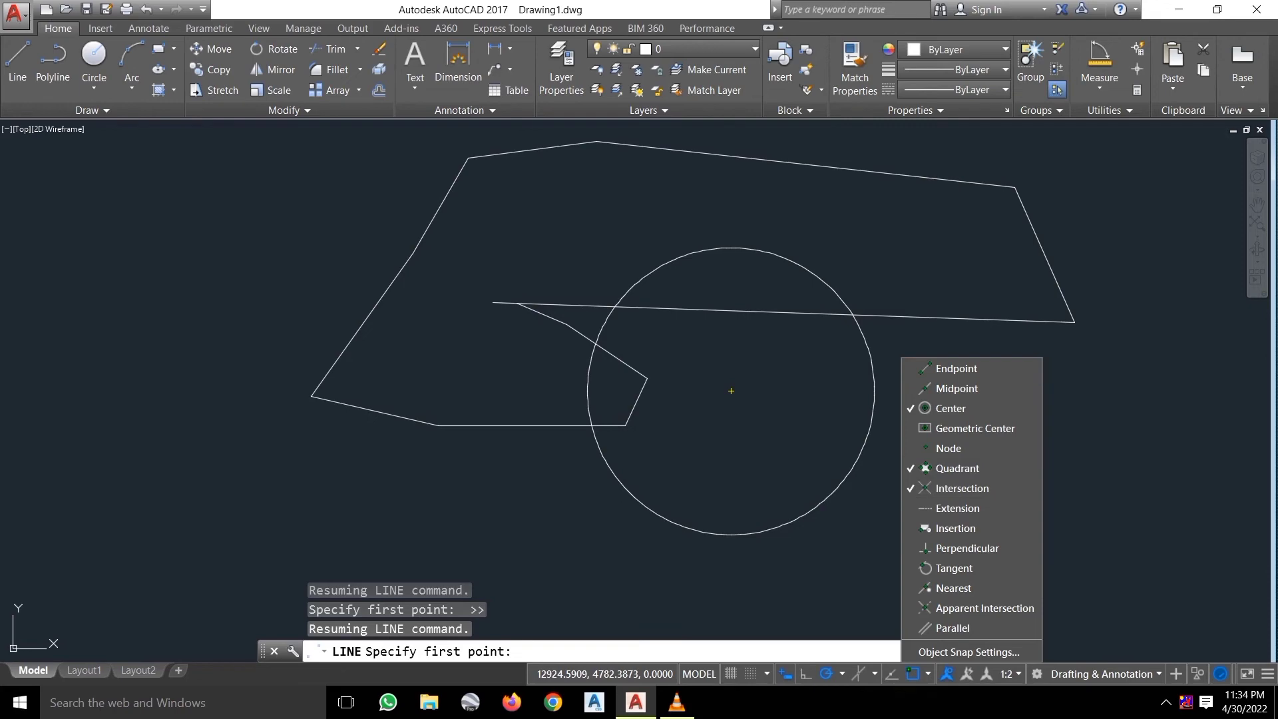
{"action": "left_click", "coordinate": [968, 652]}
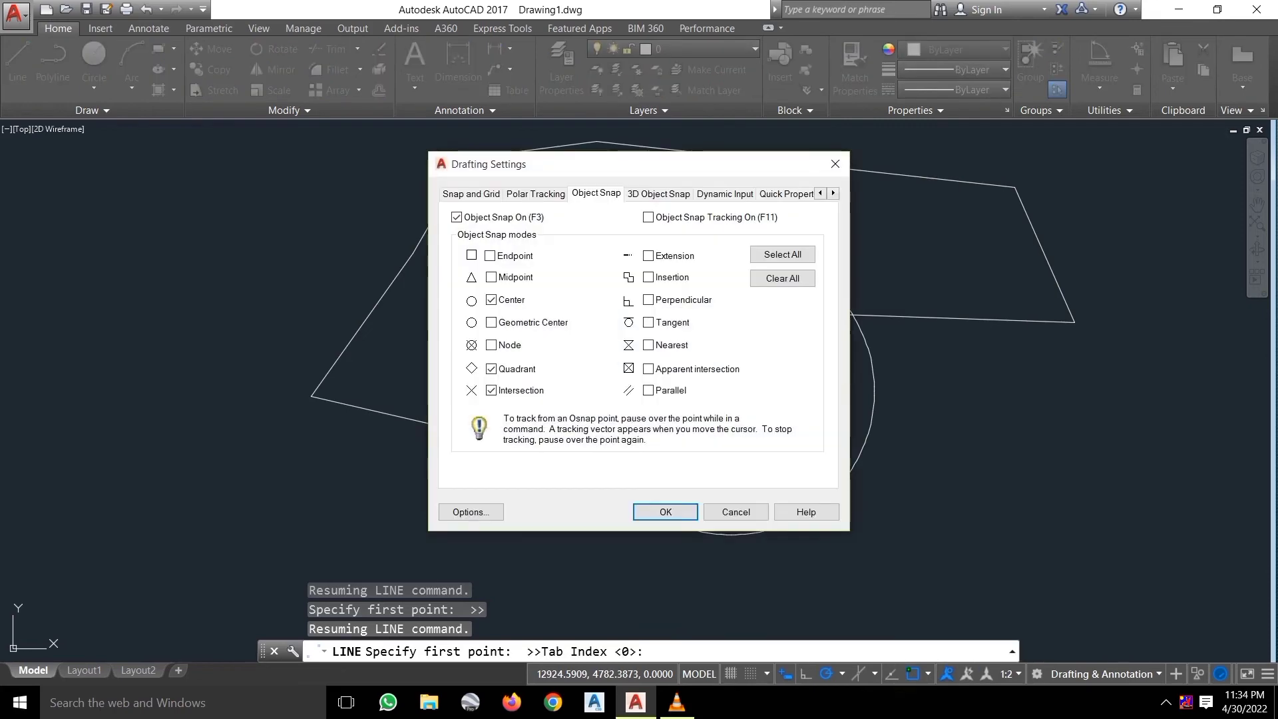
Switch on every object snap mode in Drafting Settings and apply it.
{"action": "left_click", "coordinate": [782, 254]}
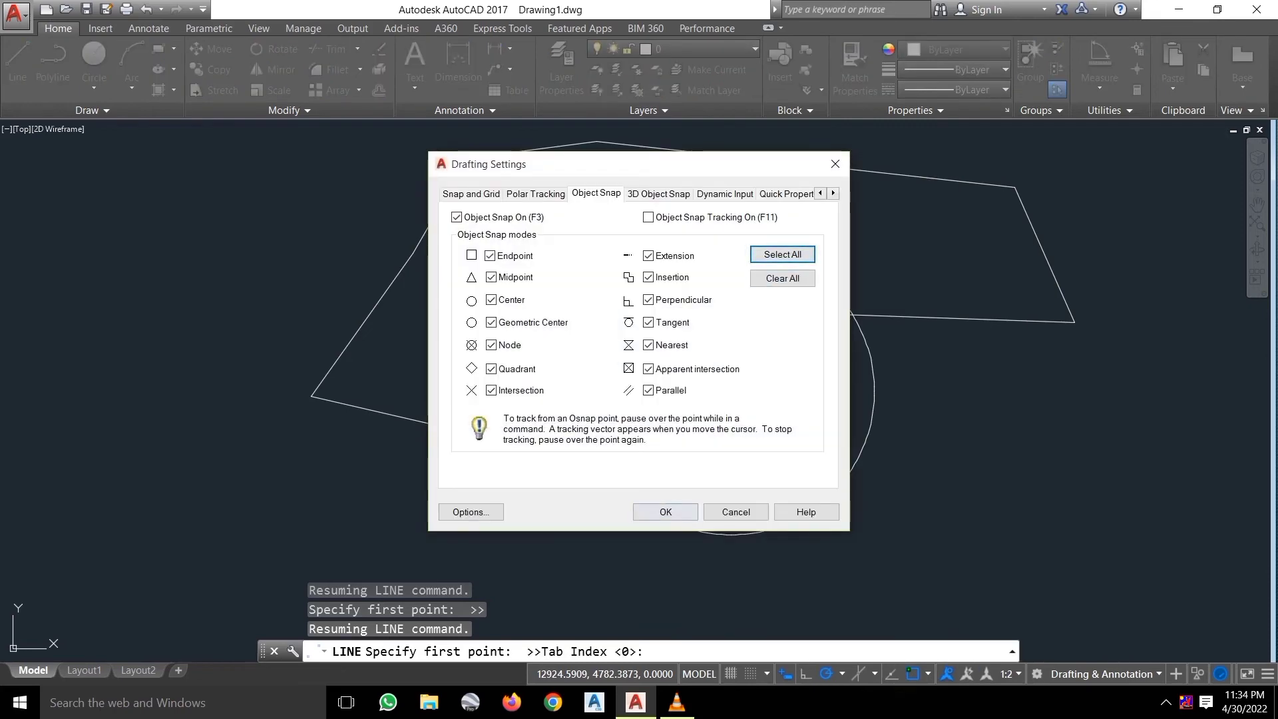
{"action": "left_click", "coordinate": [666, 511]}
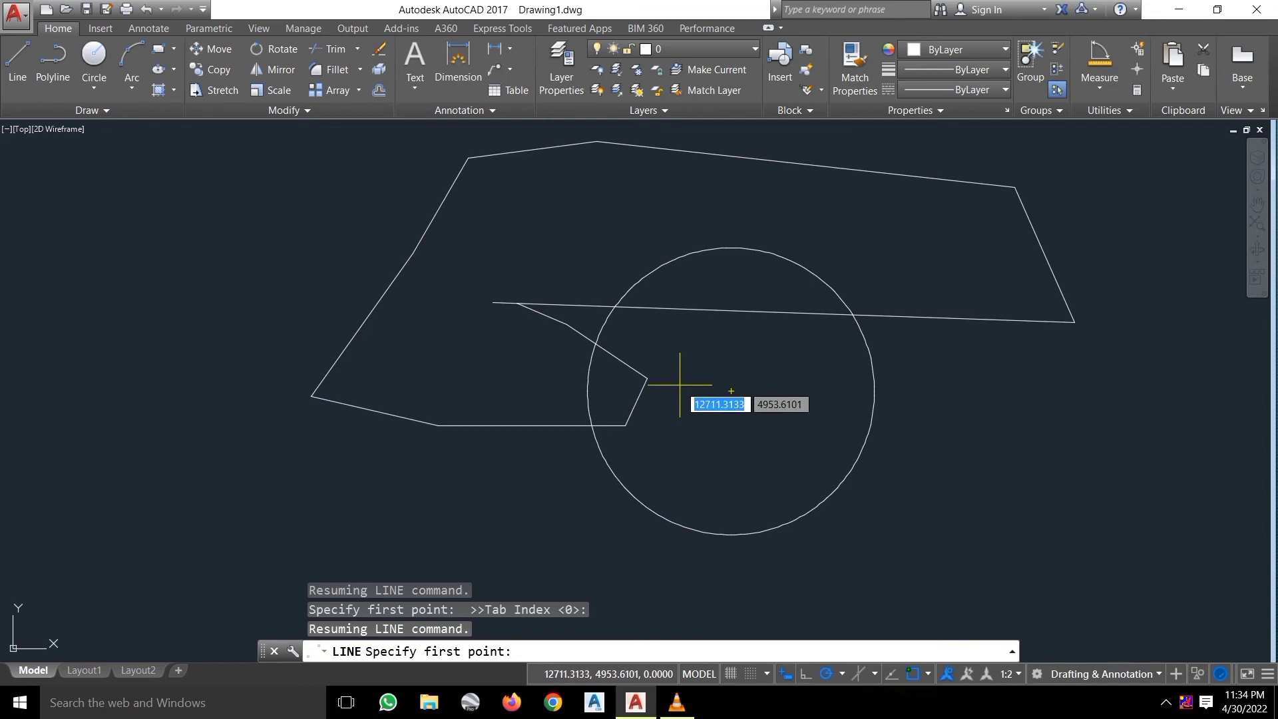
{"action": "left_click", "coordinate": [928, 673]}
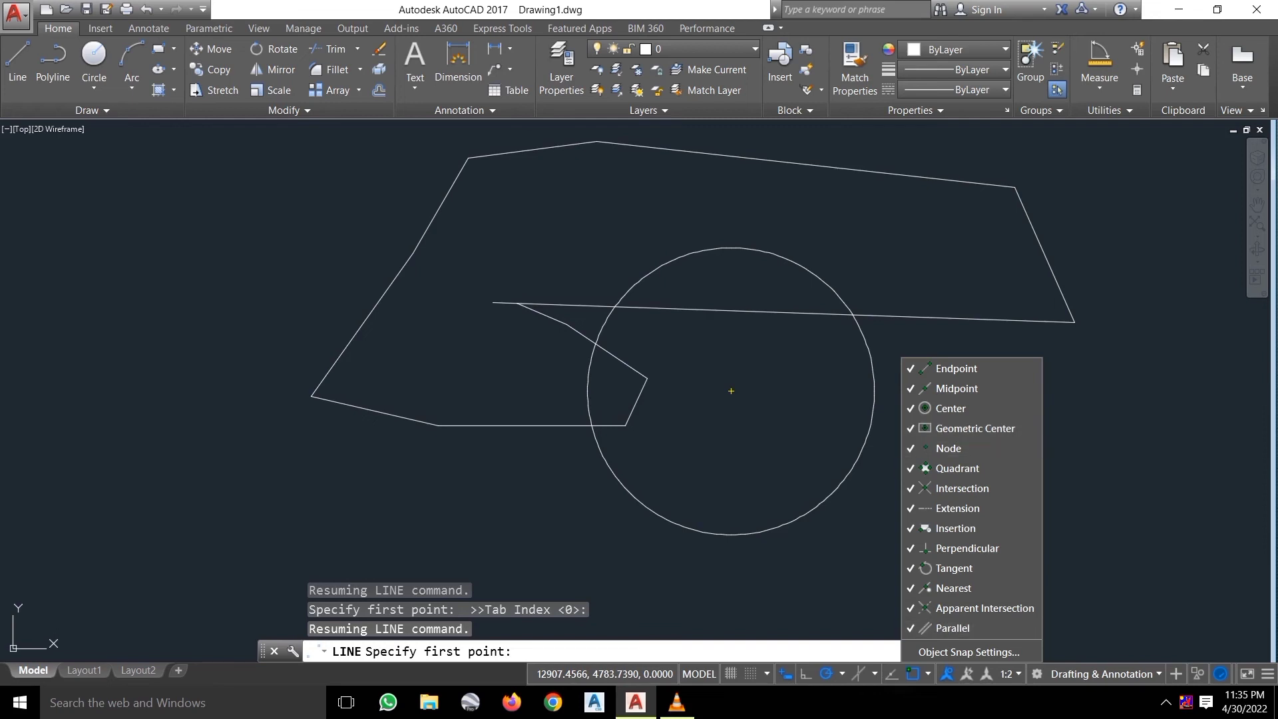
{"action": "left_click", "coordinate": [731, 390]}
Cancel a line started below the circle and show the annotation scale list.
{"action": "left_click", "coordinate": [854, 614]}
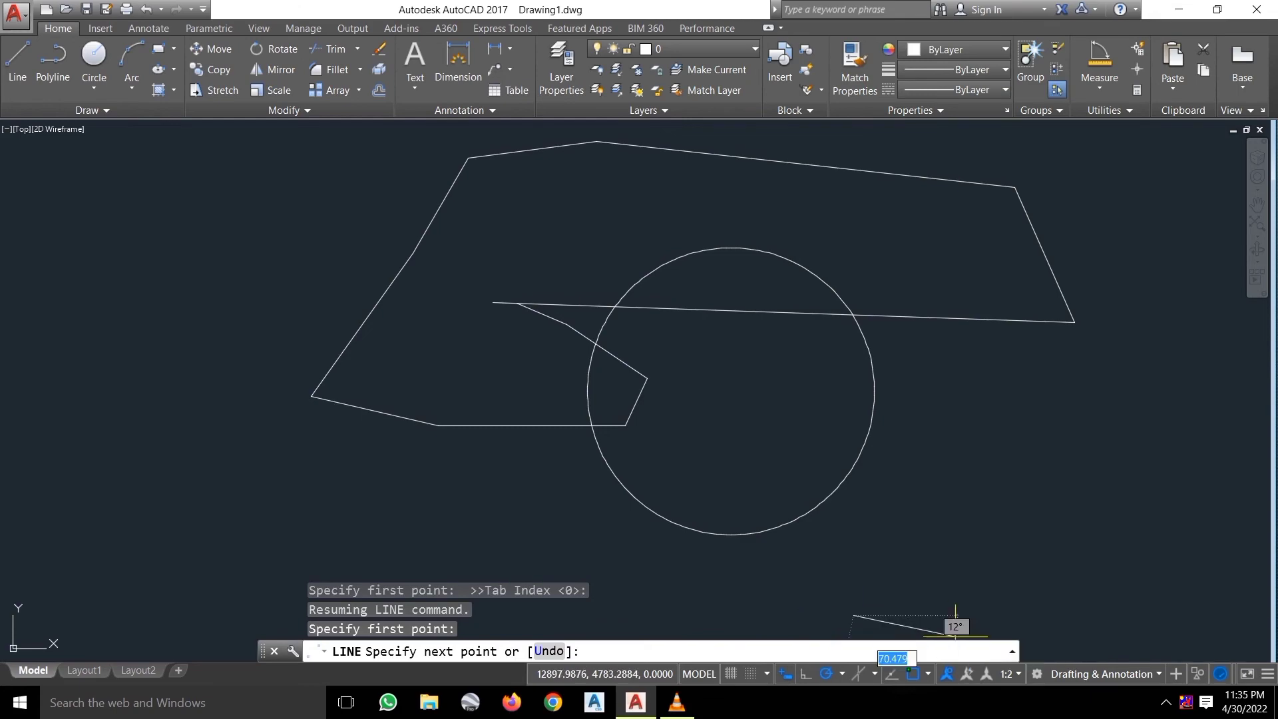
{"action": "key", "text": "Escape"}
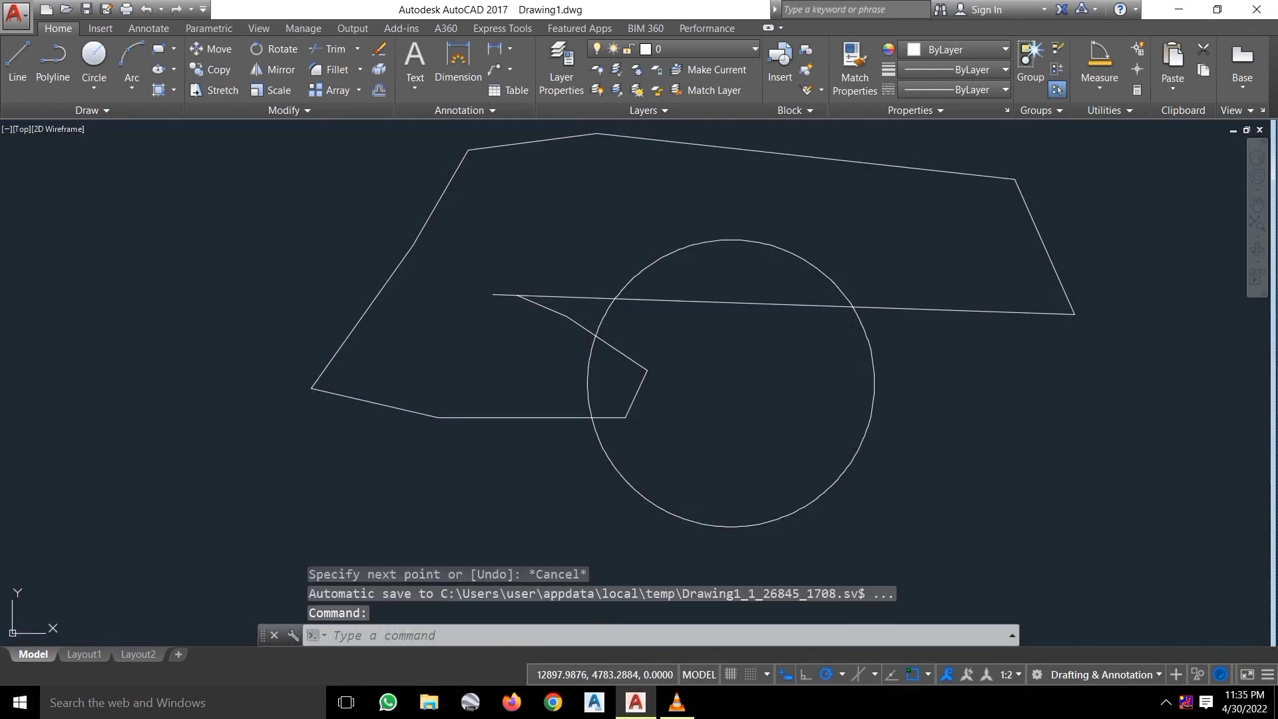
{"action": "left_click", "coordinate": [1006, 674]}
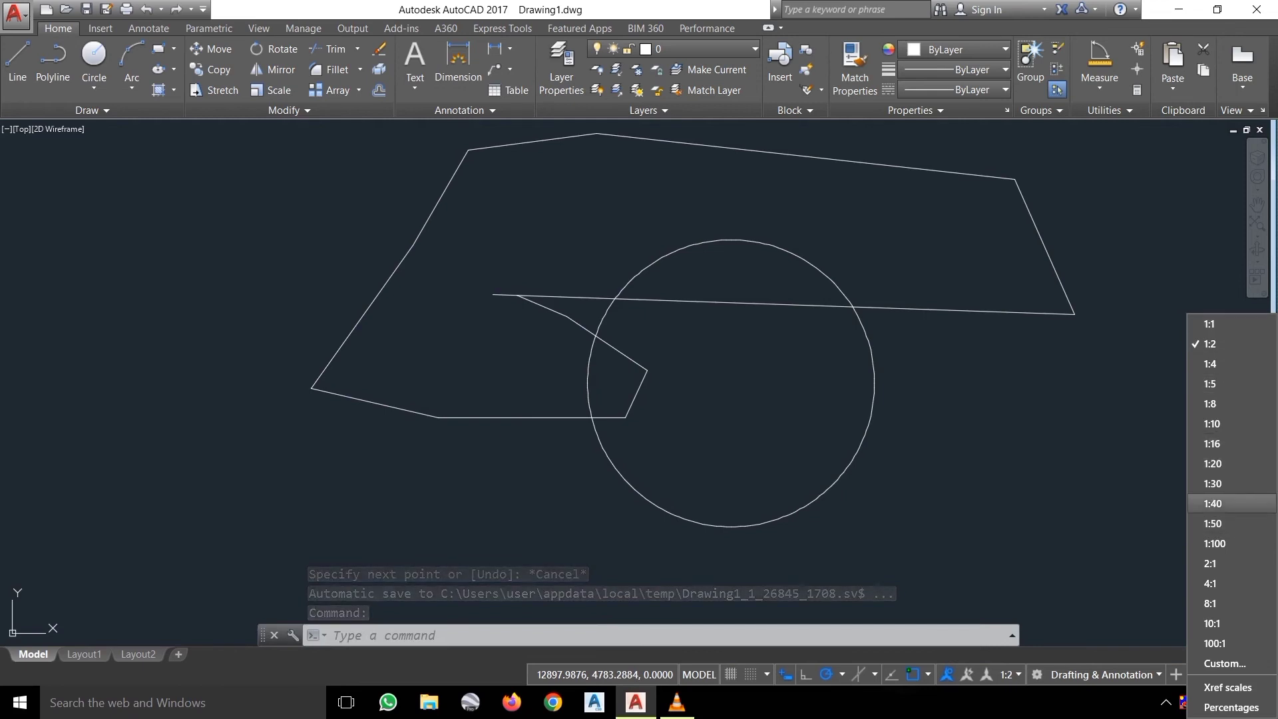
Inspect 1:2 in Edit Drawing Scales (1 paper unit = 2 drawing units), then close it.
{"action": "left_click", "coordinate": [1154, 480]}
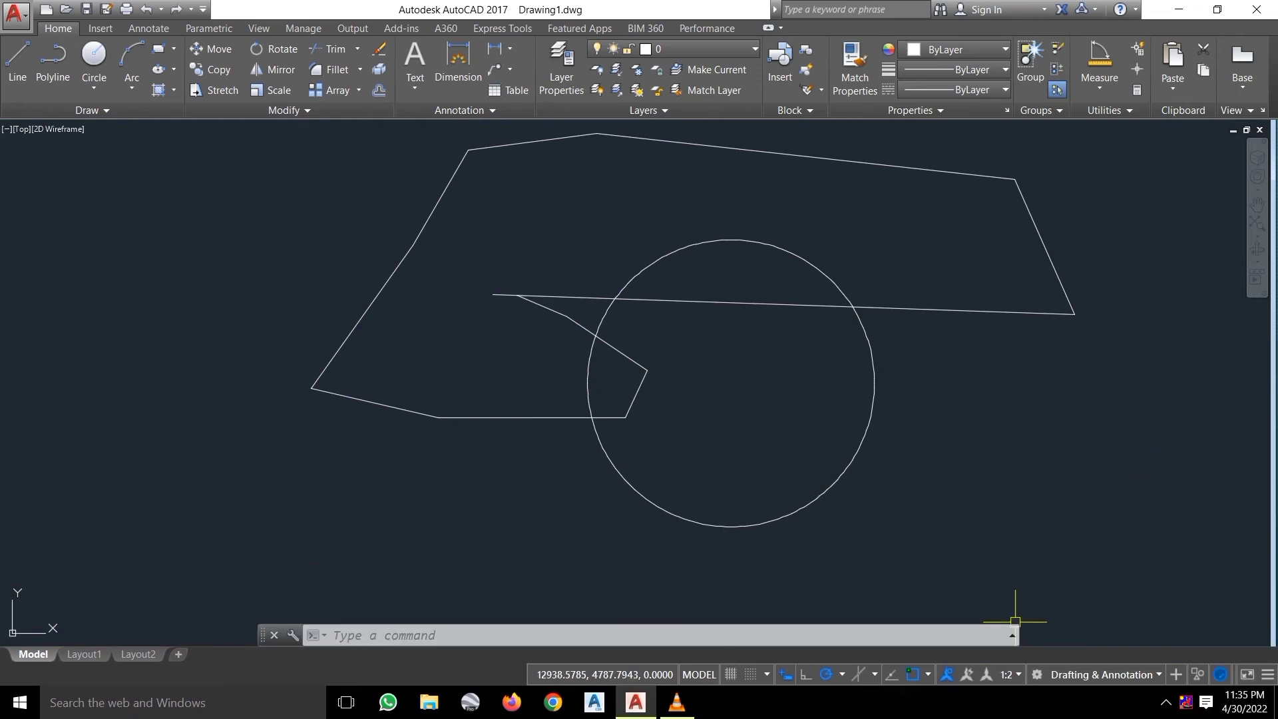
{"action": "left_click", "coordinate": [1006, 674]}
{"action": "left_click", "coordinate": [1225, 662]}
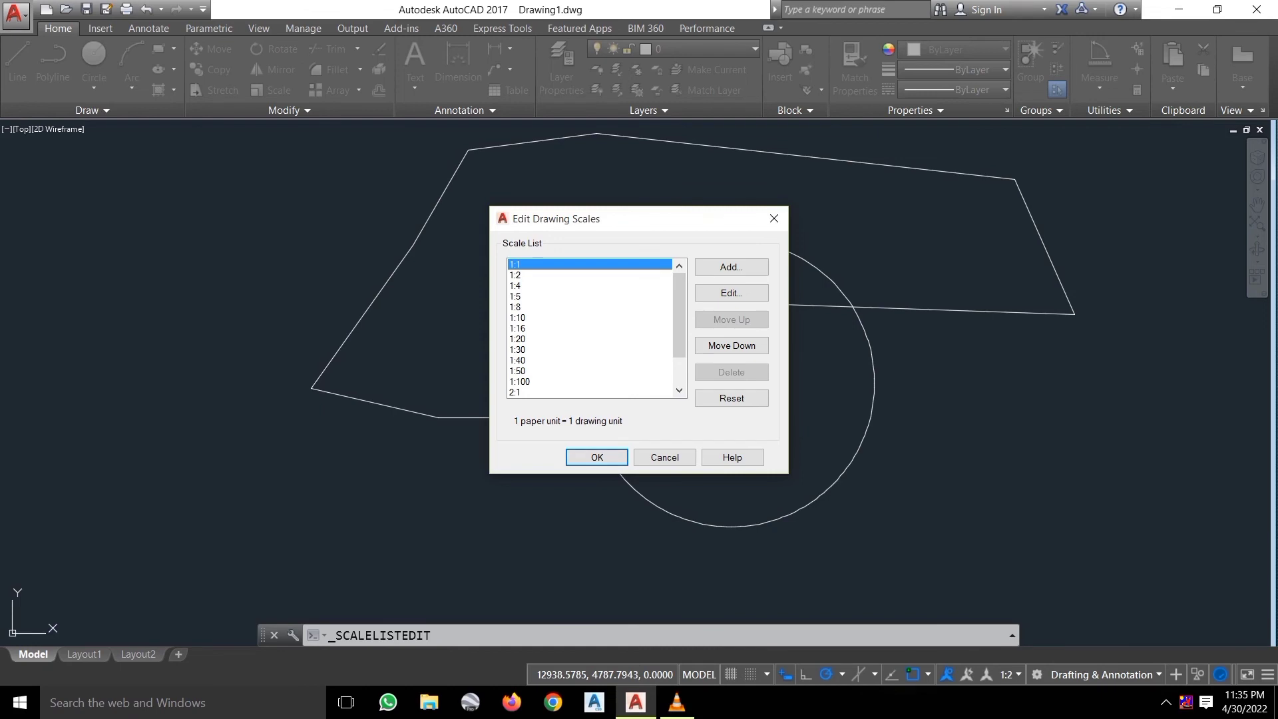
{"action": "left_click", "coordinate": [588, 275]}
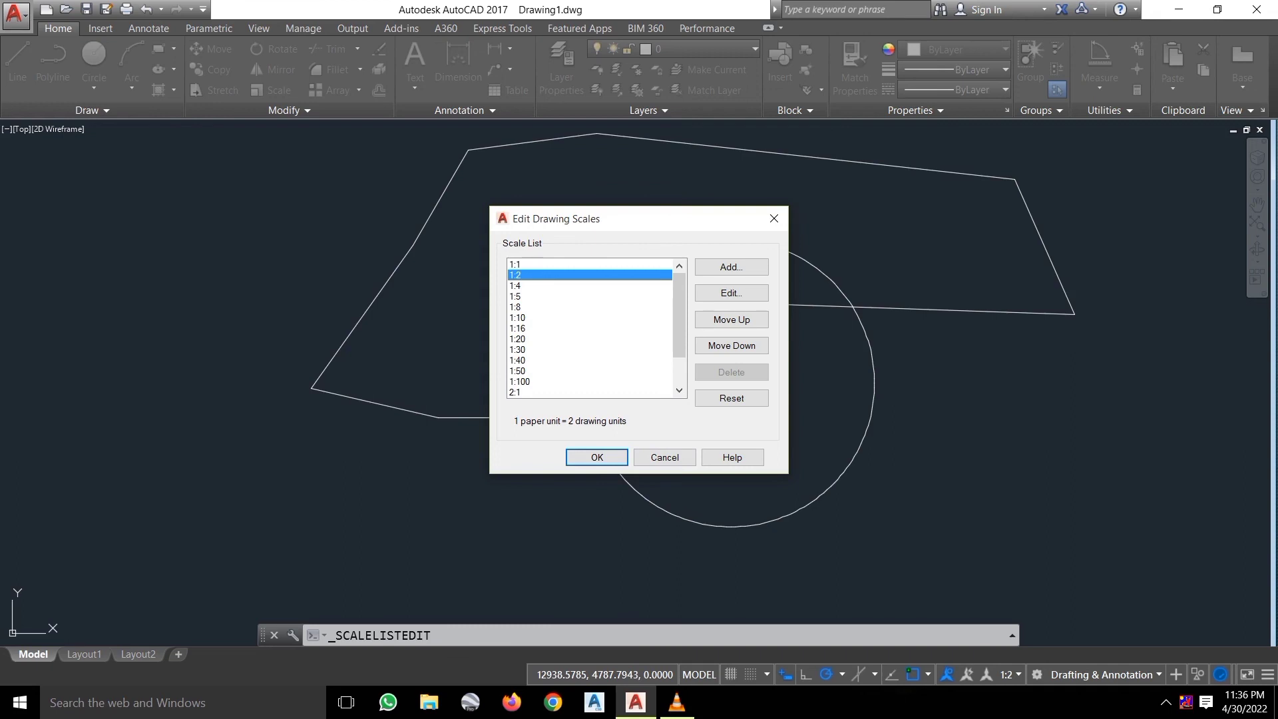
{"action": "key", "text": "Return"}
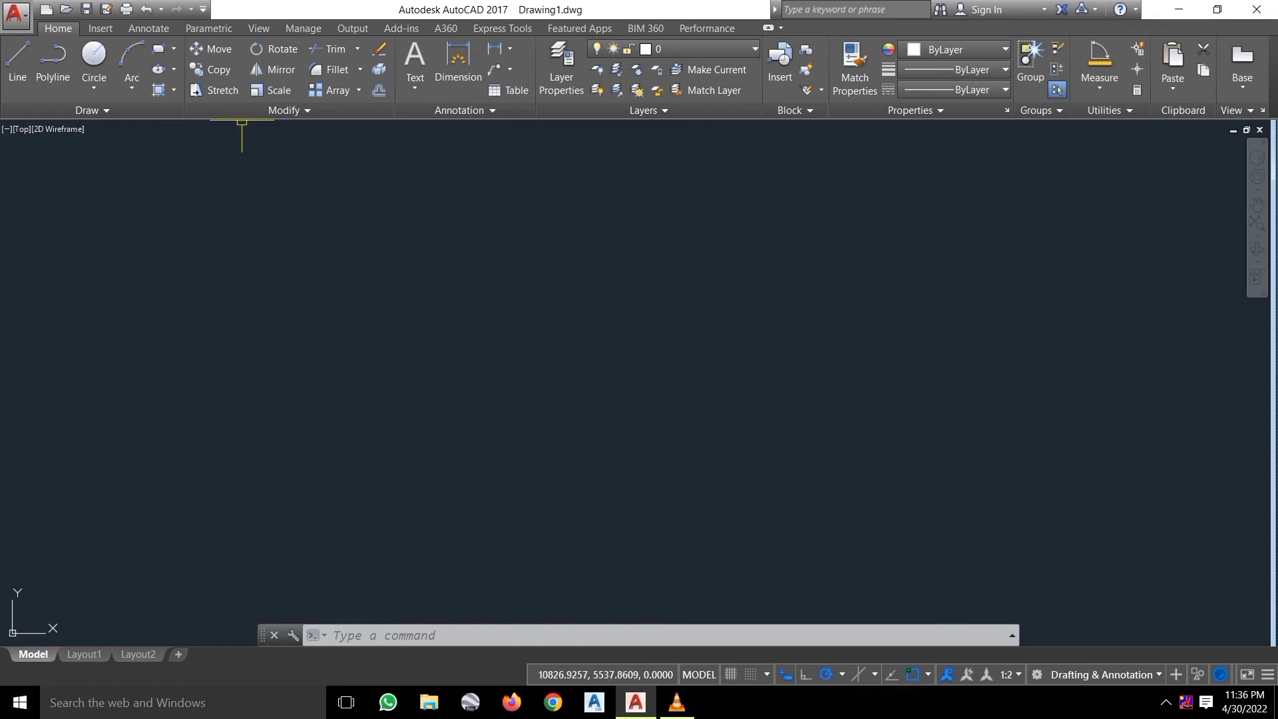
Draw a horizontal line 100 units long with Ortho on.
{"action": "left_click", "coordinate": [18, 63]}
{"action": "left_click", "coordinate": [427, 387]}
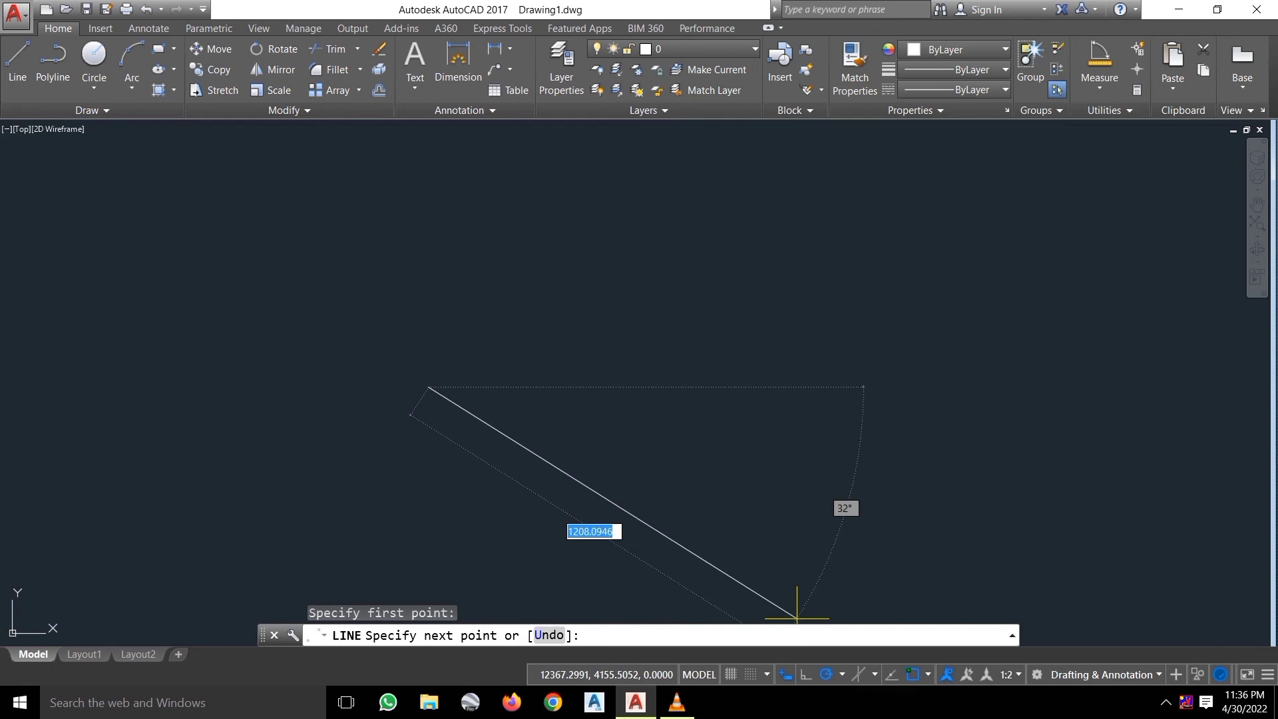
{"action": "key", "text": "F8"}
{"action": "type", "text": "1"}
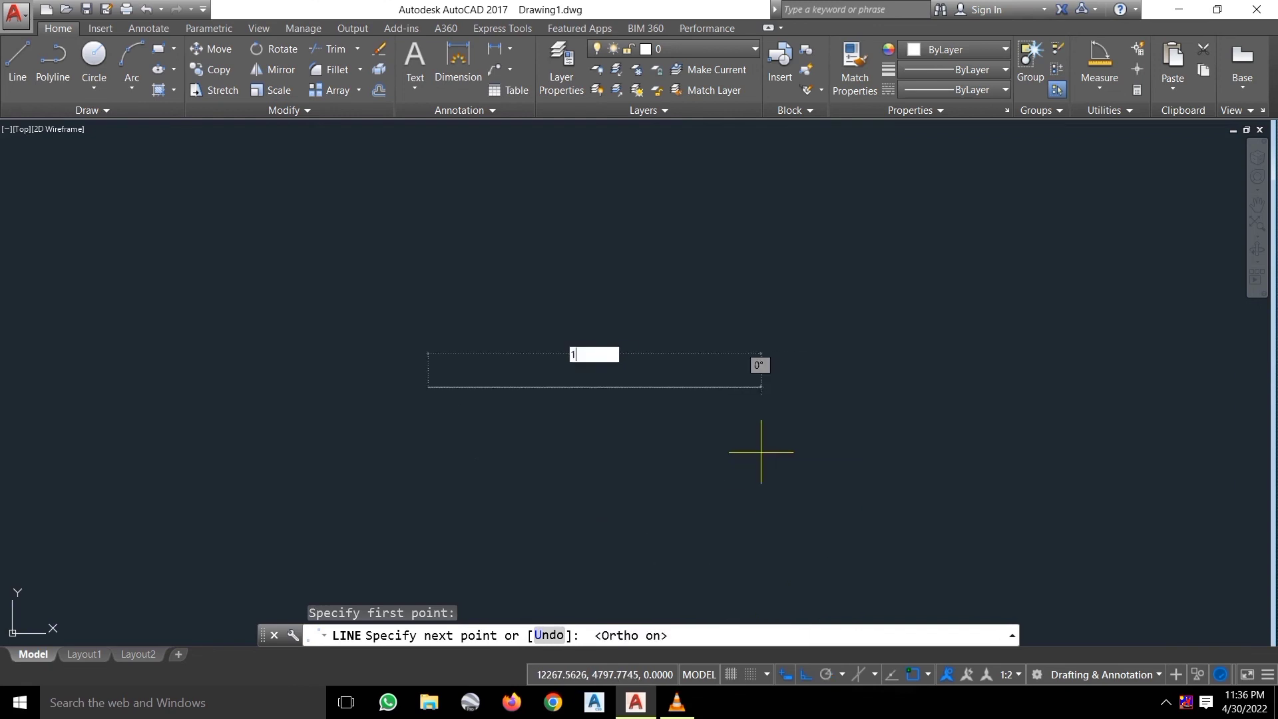
{"action": "type", "text": "00"}
{"action": "key", "text": "Return"}
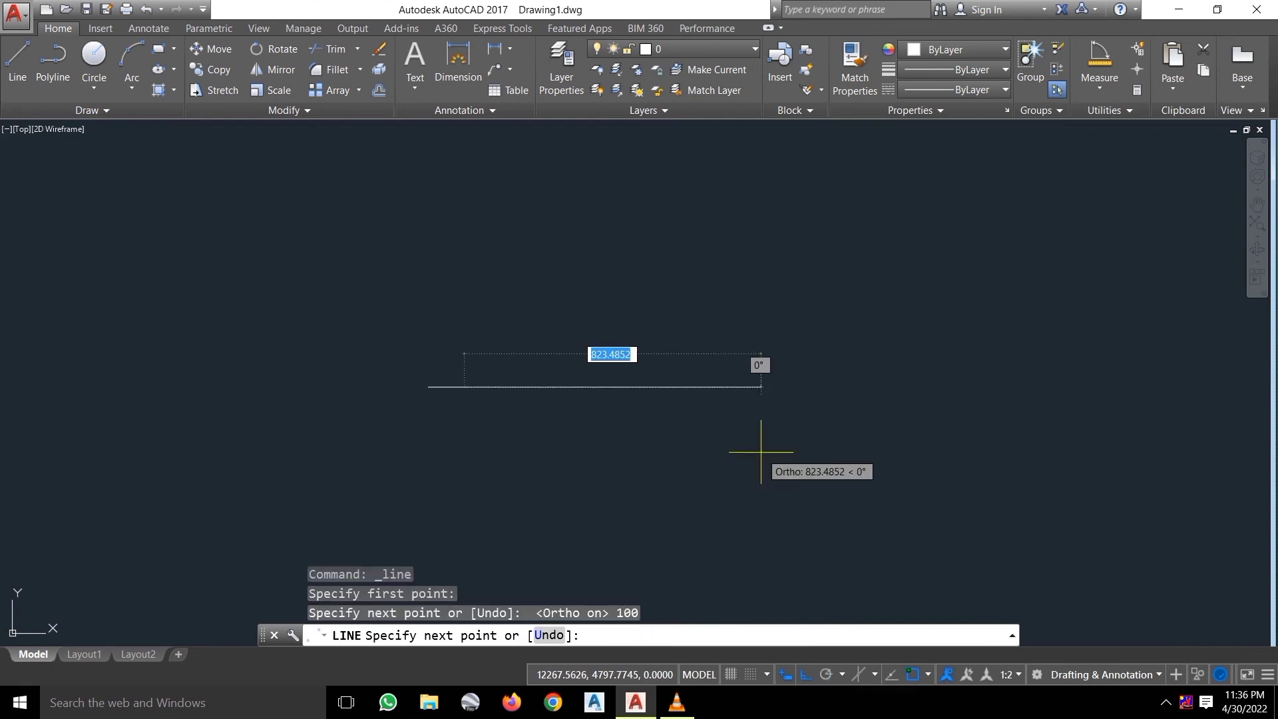
{"action": "key", "text": "Escape"}
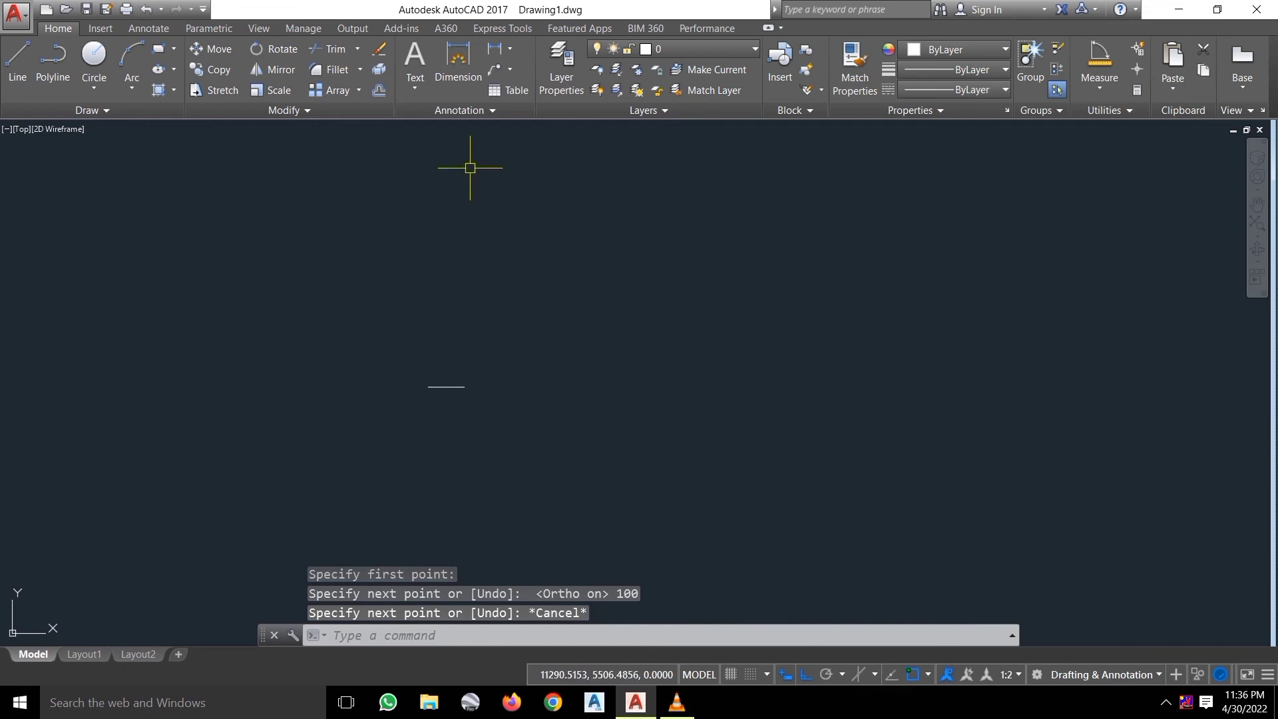
Add a linear dimension reading 100 above the line.
{"action": "left_click", "coordinate": [458, 59]}
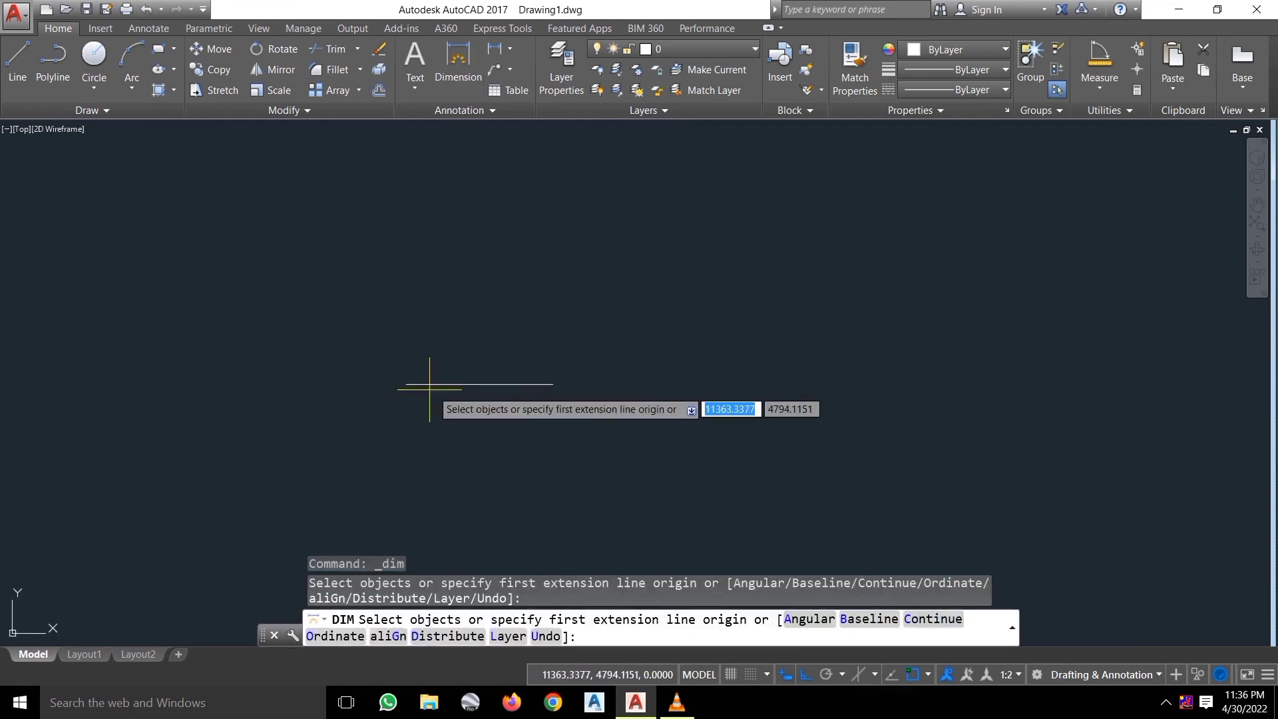
{"action": "left_click", "coordinate": [407, 384]}
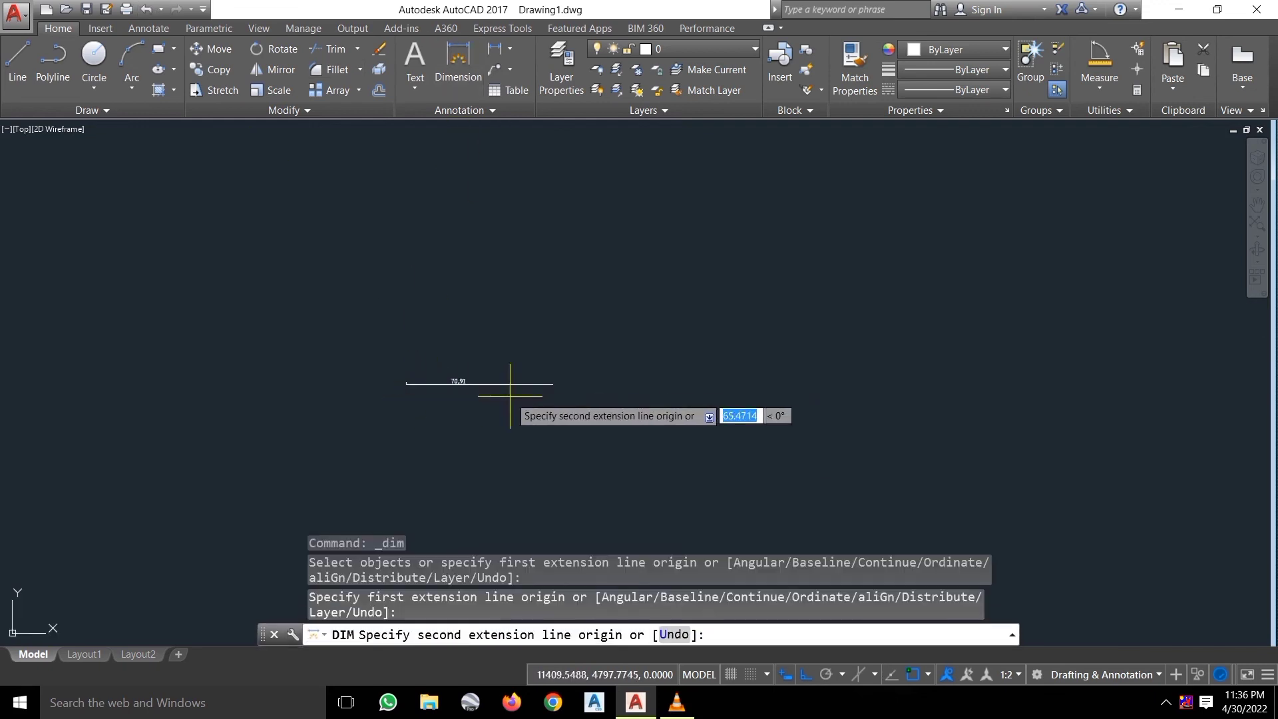
{"action": "left_click", "coordinate": [551, 384]}
{"action": "left_click", "coordinate": [549, 356]}
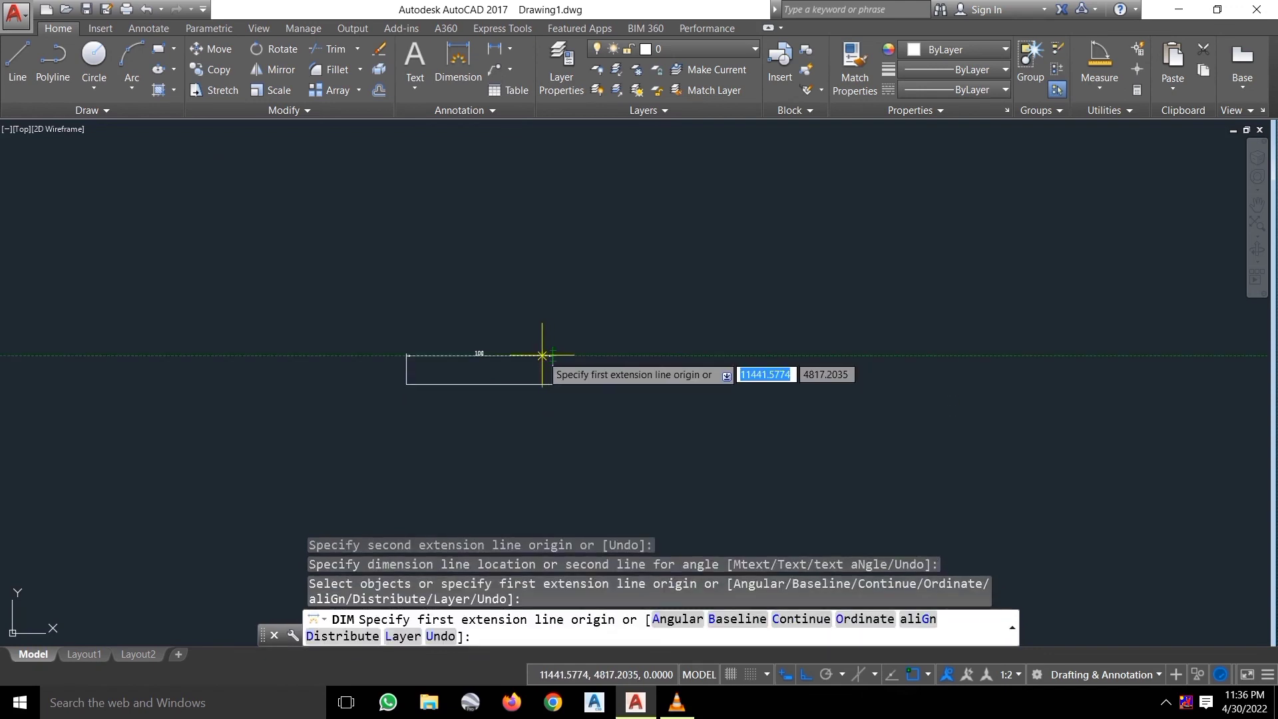
{"action": "key", "text": "Escape"}
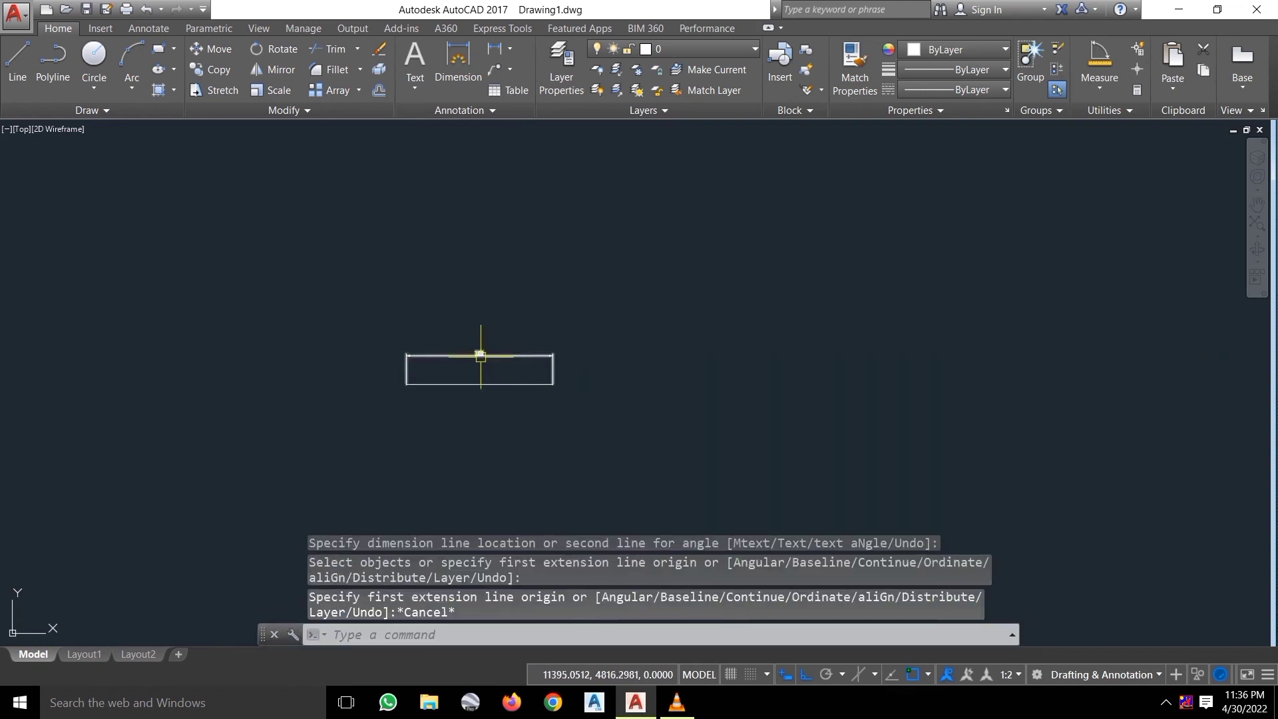
{"action": "scroll", "coordinate": [479, 355], "scroll_direction": "up", "scroll_amount": 5}
{"action": "scroll", "coordinate": [479, 347], "scroll_direction": "down", "scroll_amount": 3}
{"action": "scroll", "coordinate": [480, 341], "scroll_direction": "up", "scroll_amount": 5}
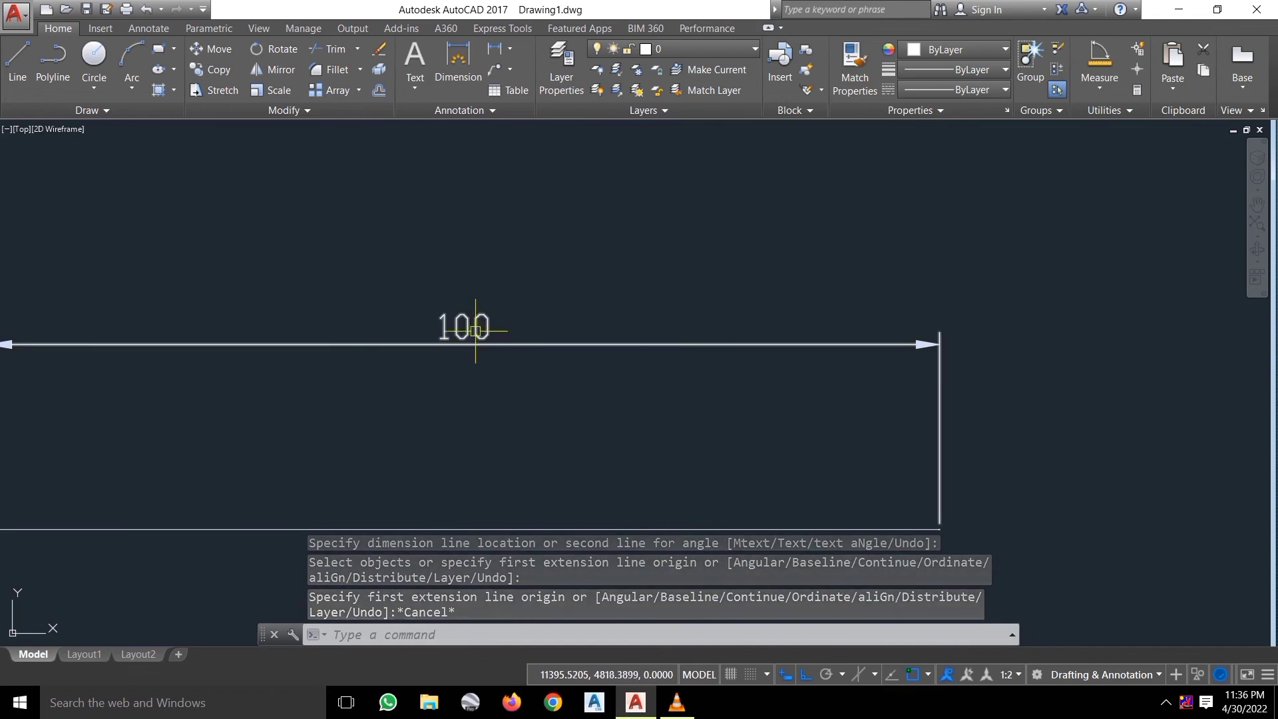
{"action": "scroll", "coordinate": [474, 336], "scroll_direction": "down", "scroll_amount": 3}
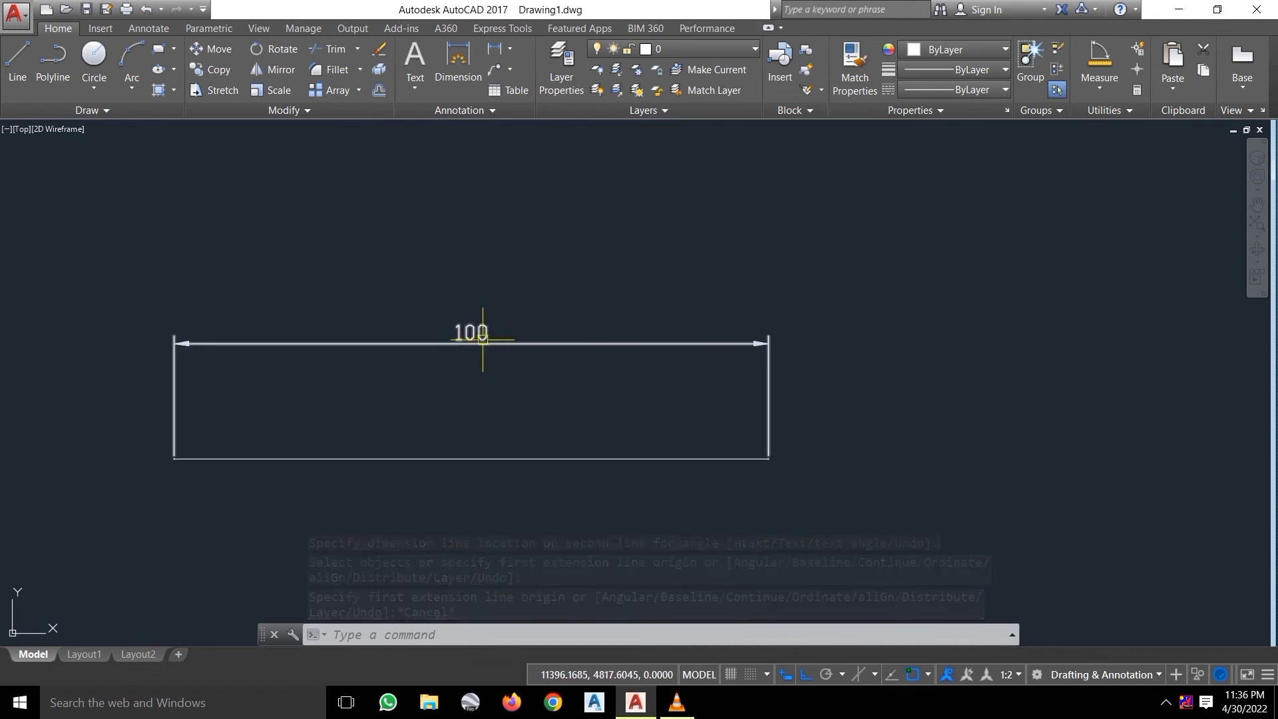
{"action": "scroll", "coordinate": [479, 336], "scroll_direction": "up", "scroll_amount": 4}
{"action": "scroll", "coordinate": [481, 337], "scroll_direction": "down", "scroll_amount": 1}
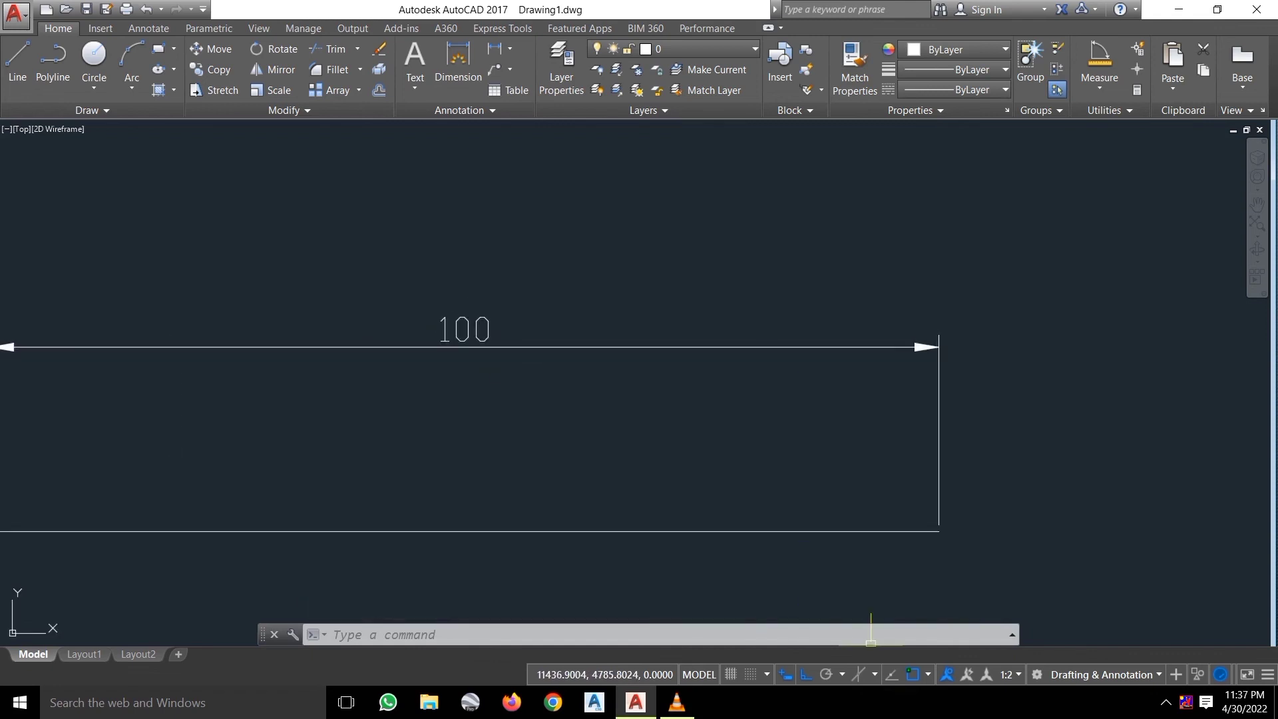
{"action": "left_click", "coordinate": [1009, 674]}
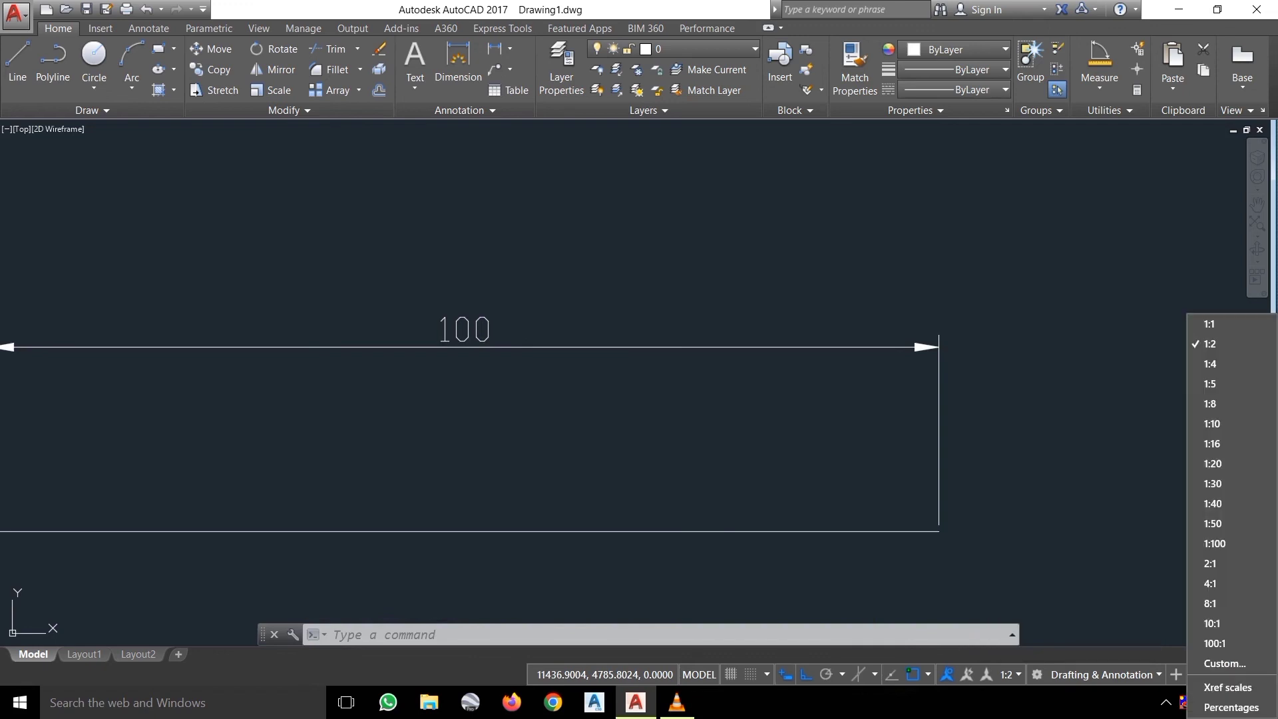
{"action": "left_click", "coordinate": [1008, 674]}
{"action": "left_click", "coordinate": [1008, 674]}
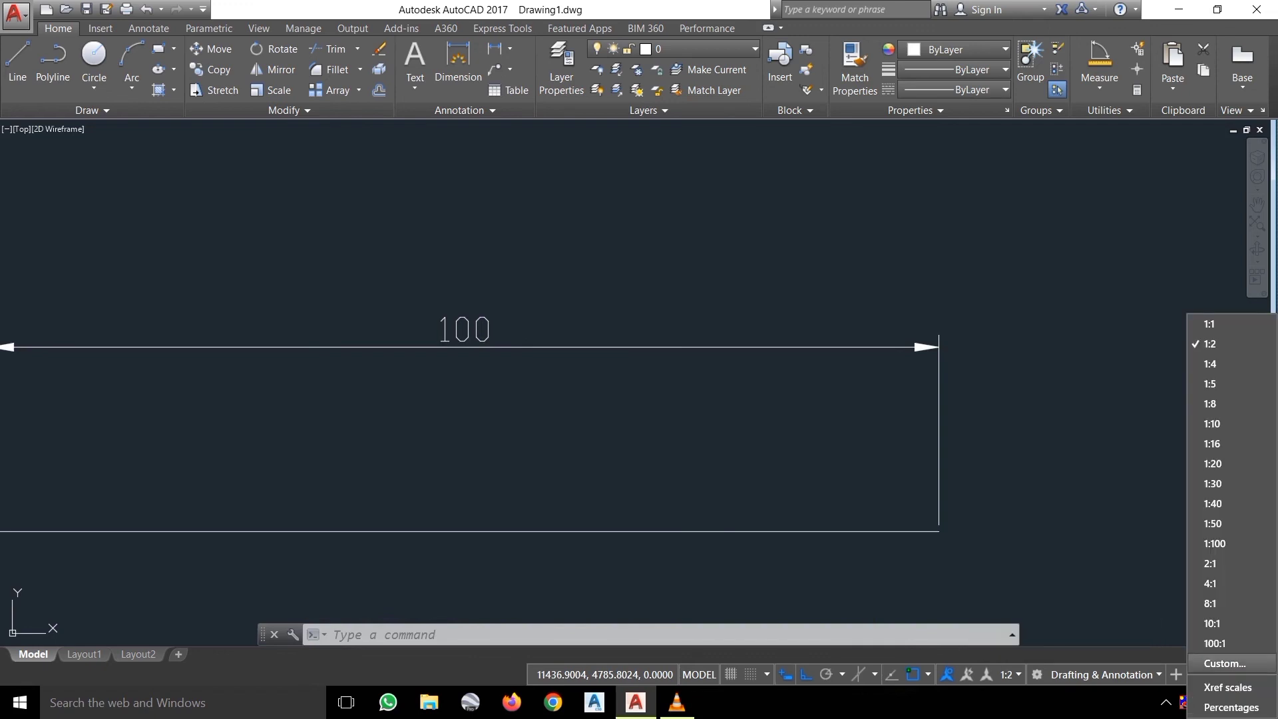
{"action": "left_click", "coordinate": [1205, 661]}
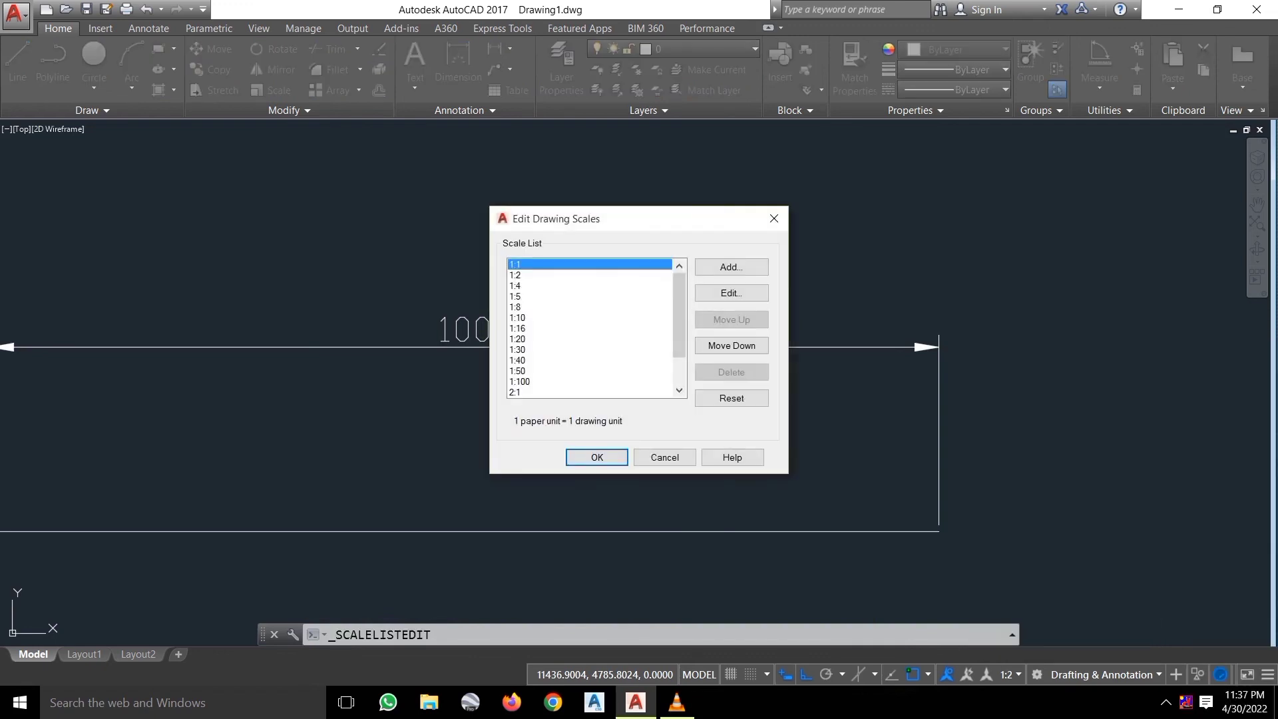
{"action": "left_click", "coordinate": [523, 275]}
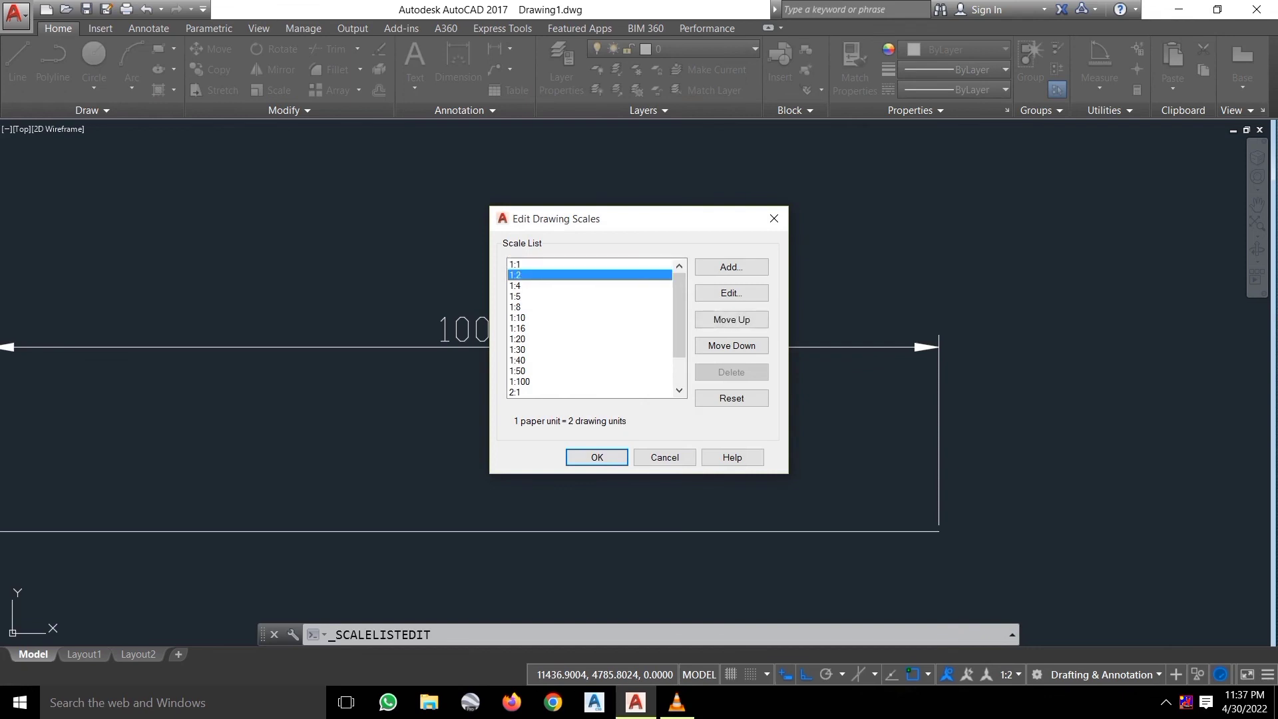
{"action": "left_click_drag", "start_coordinate": [599, 218], "coordinate": [774, 238]}
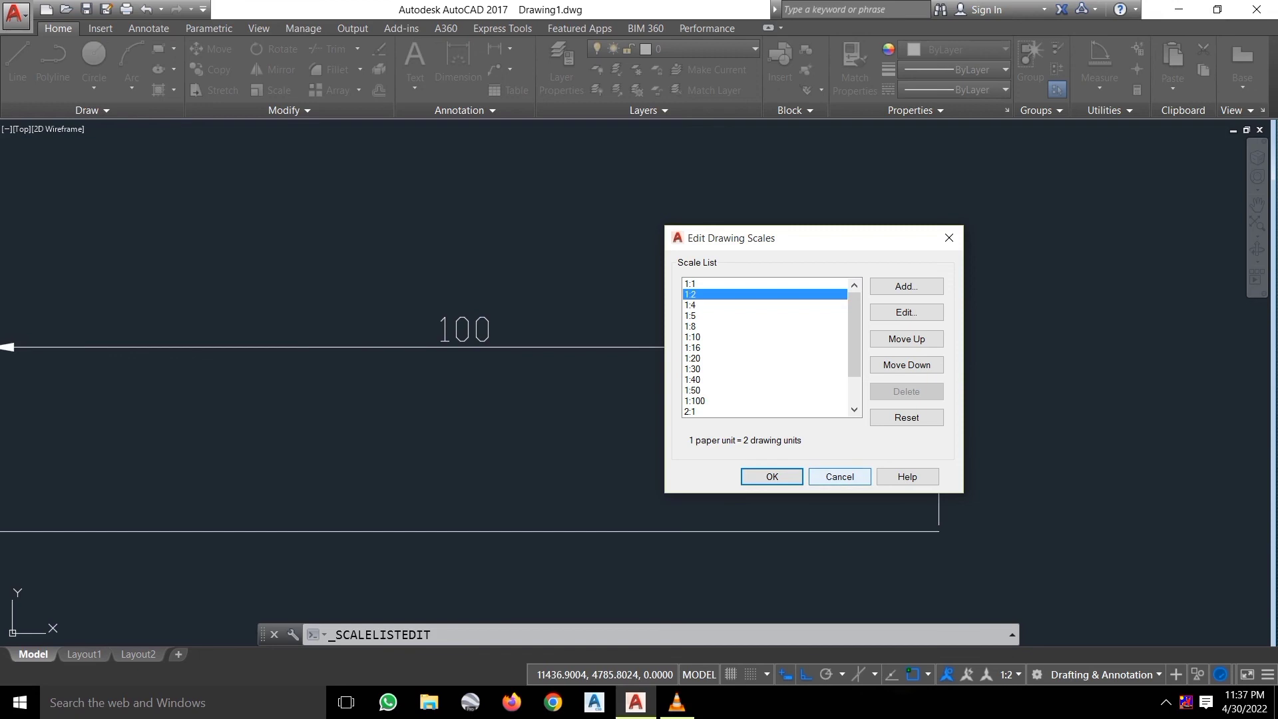
{"action": "left_click", "coordinate": [839, 477]}
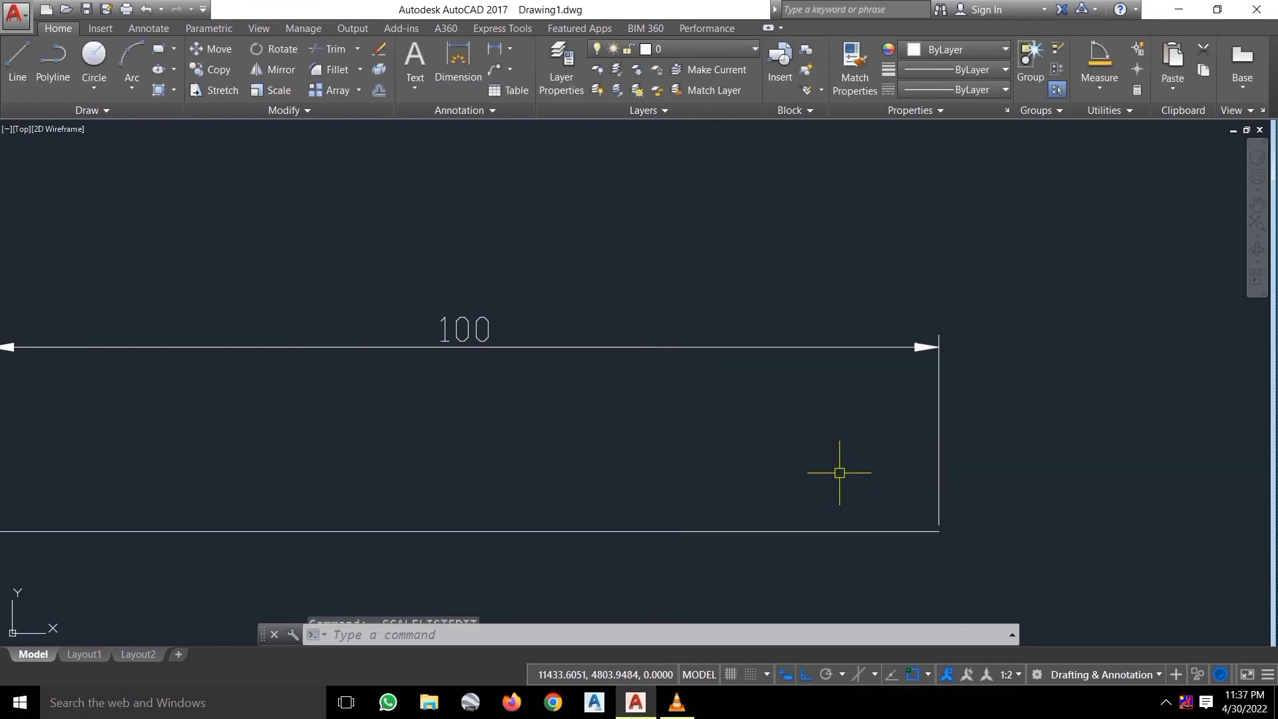
{"action": "scroll", "coordinate": [840, 477], "scroll_direction": "down", "scroll_amount": 2}
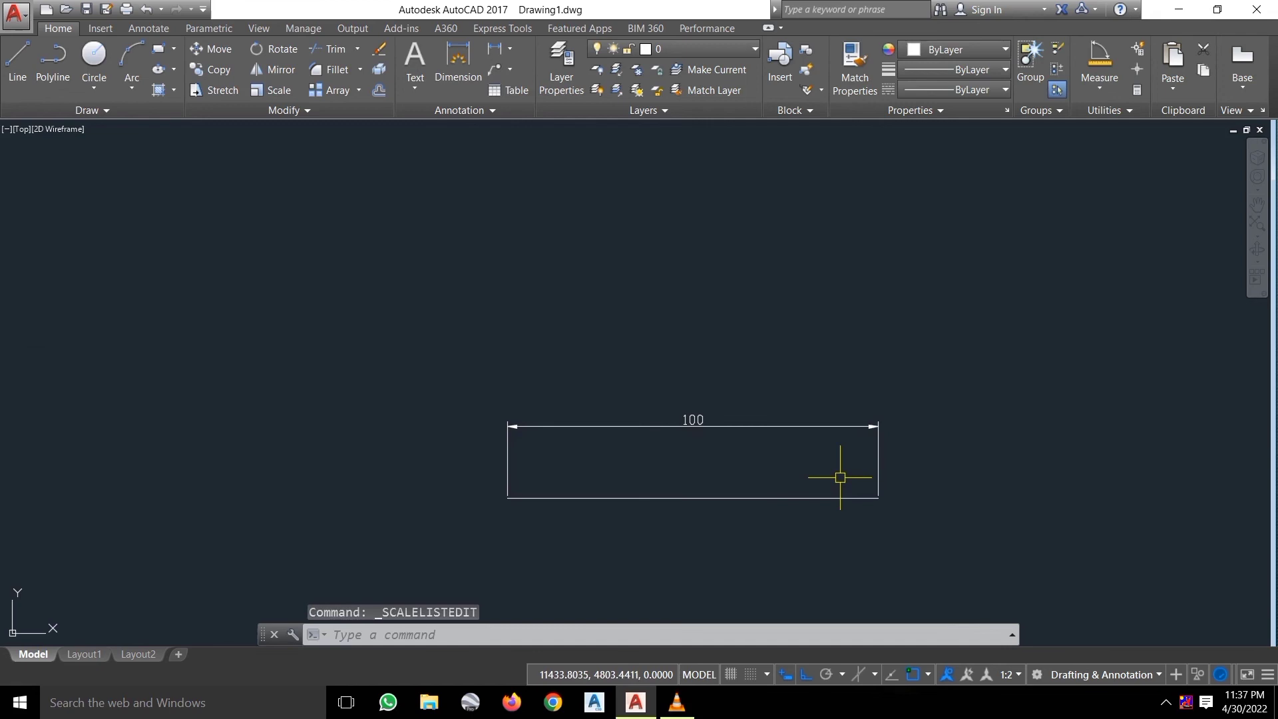
Erase the 100-unit line and its dimension, then switch to VLC media player.
{"action": "left_click", "coordinate": [892, 522]}
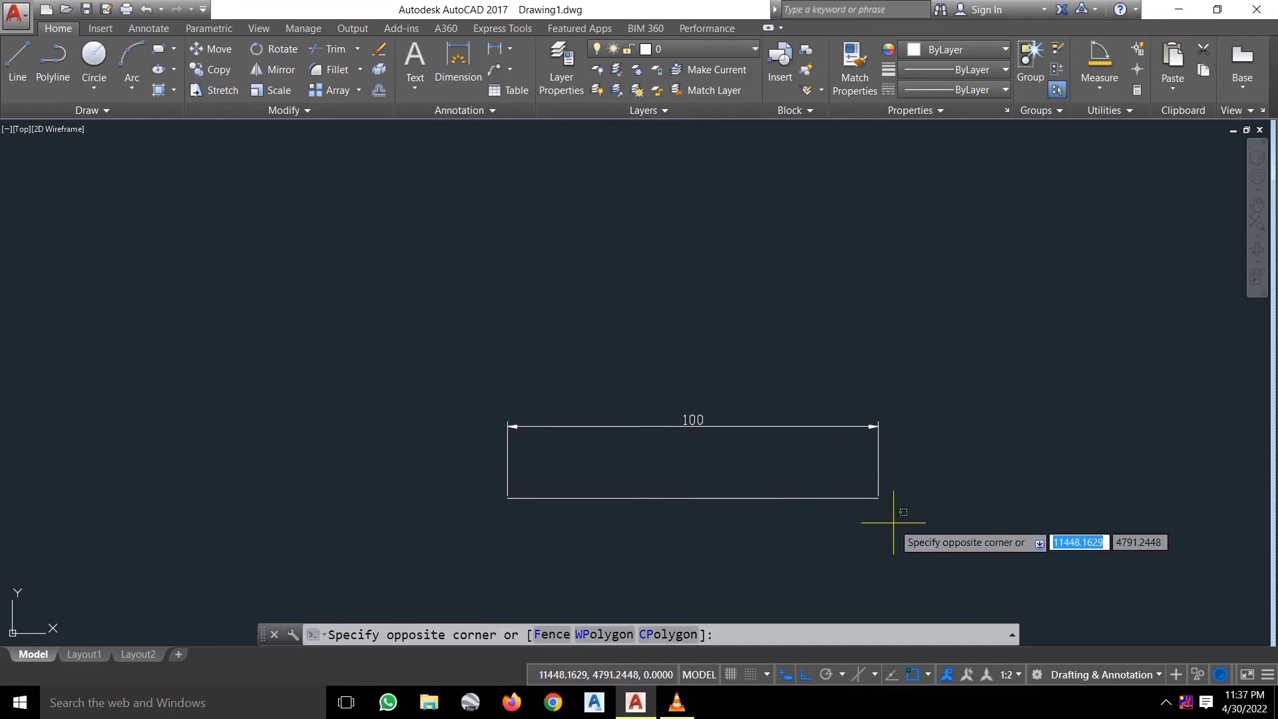
{"action": "left_click", "coordinate": [753, 378]}
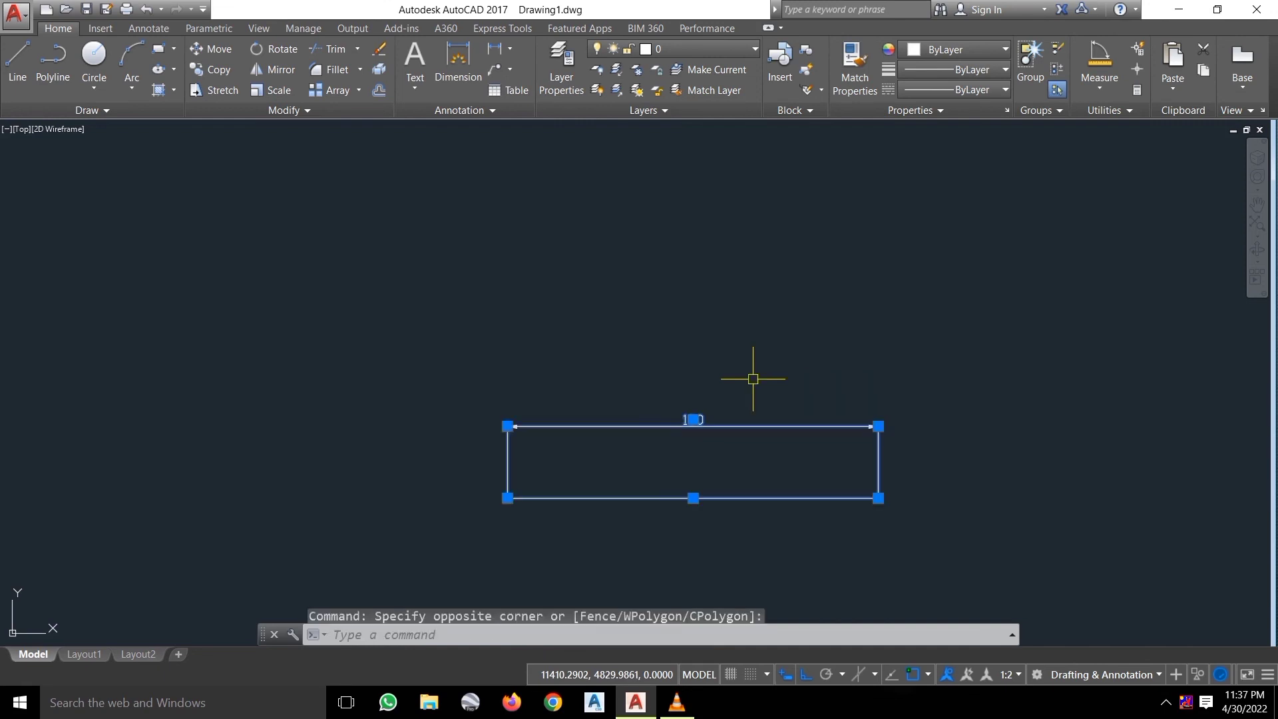
{"action": "key", "text": "Delete"}
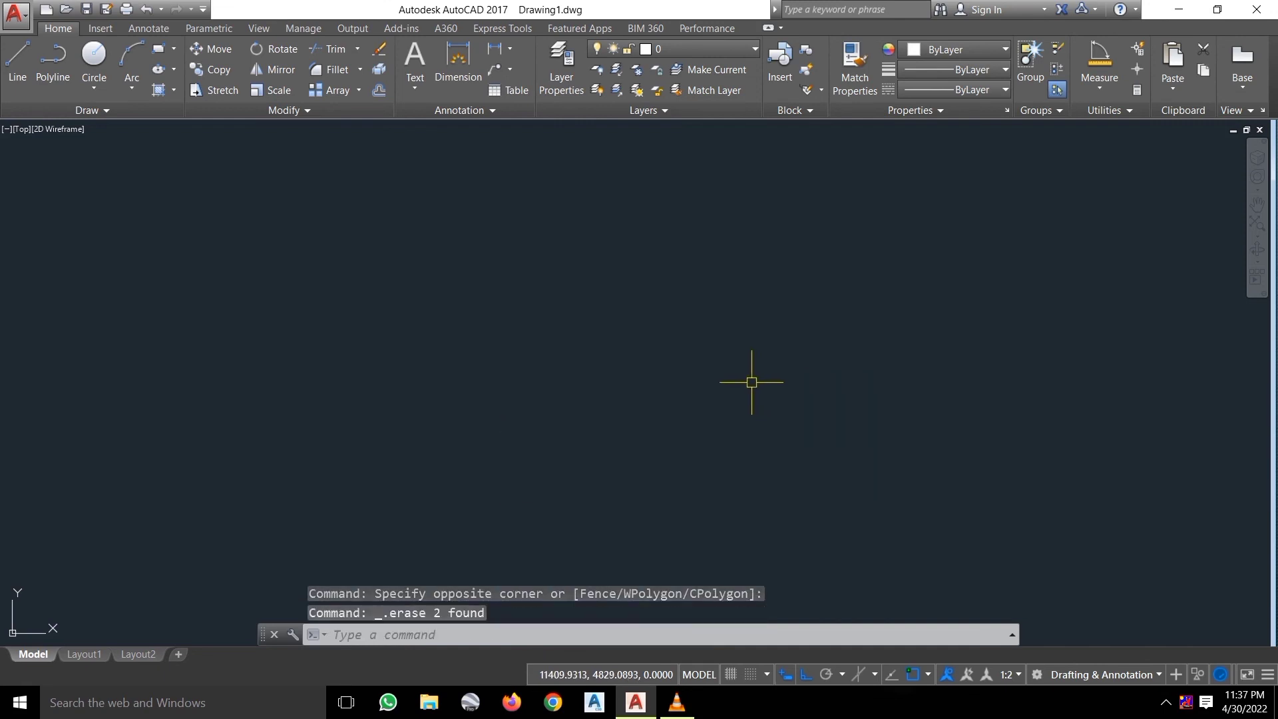
{"action": "left_click", "coordinate": [677, 702]}
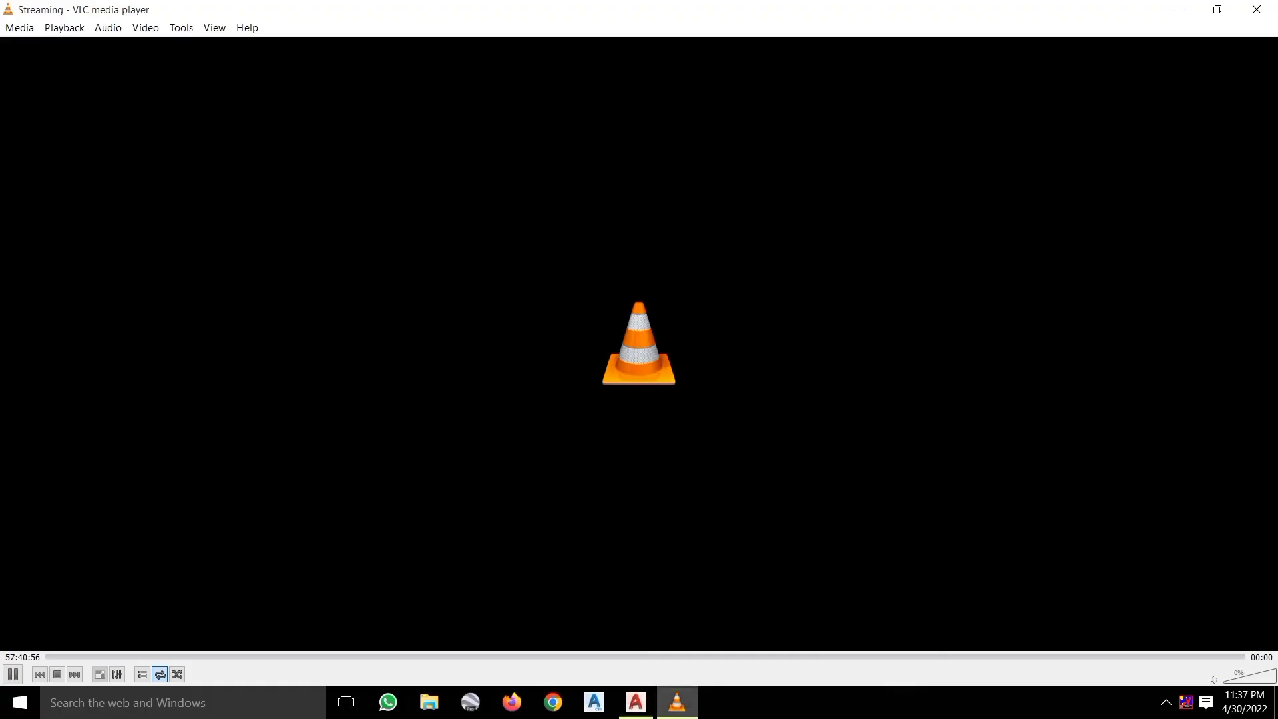